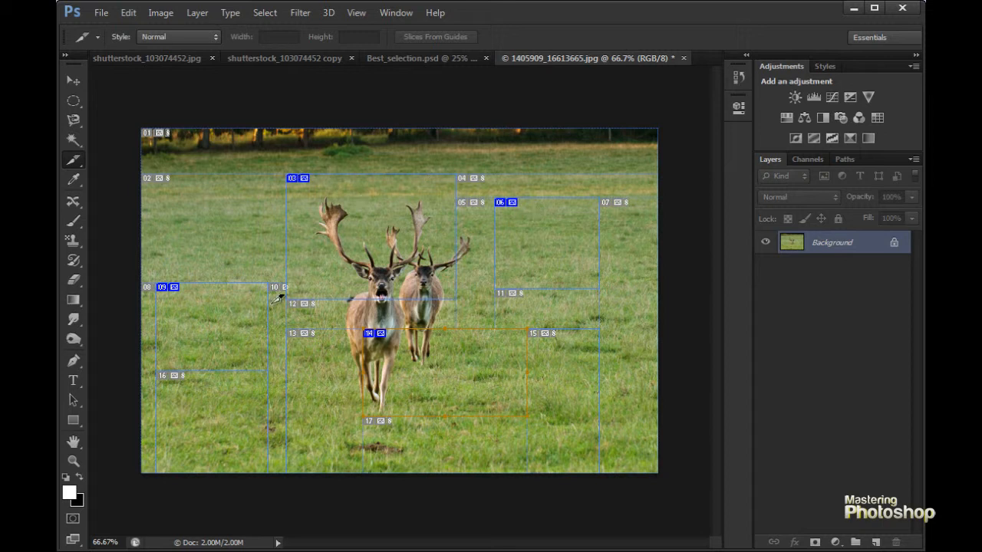
- Select slice 03 around the front deer's antlers with the Slice Select tool
click(74, 160)
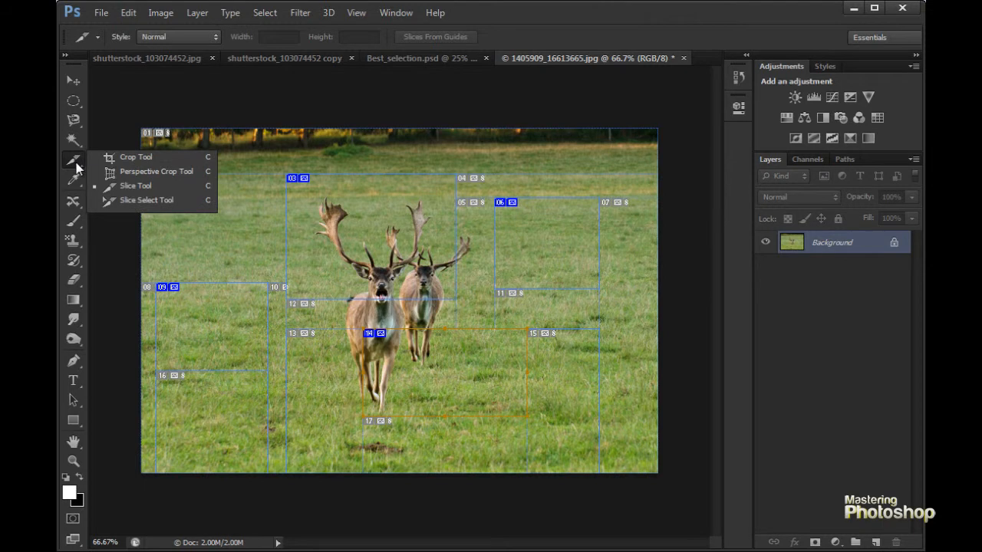
click(150, 201)
click(299, 180)
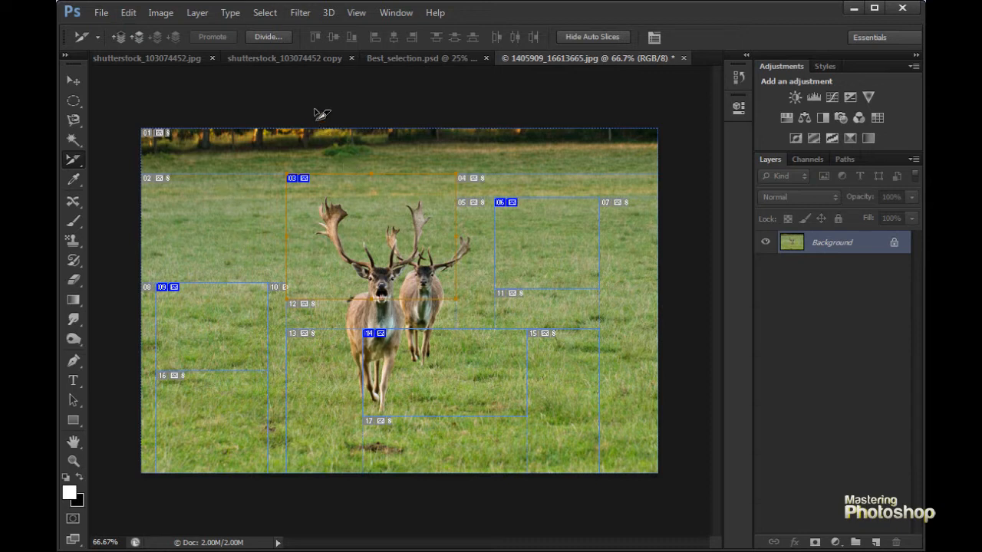
click(72, 101)
click(72, 101)
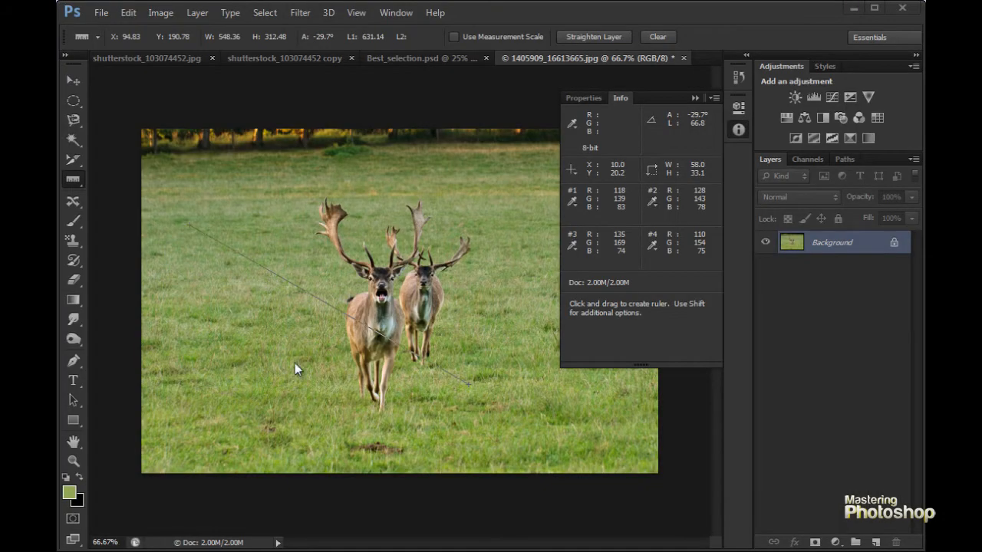
- Sample foreground colors from the grass and deer with the Eyedropper, ending on a golden brown from the tree line
right_click(70, 180)
click(123, 178)
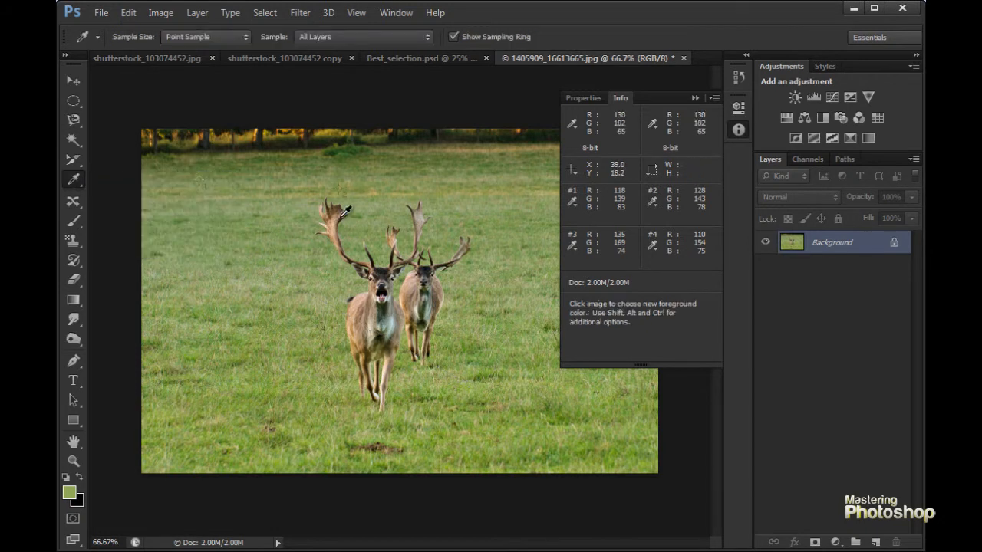
click(280, 278)
click(304, 345)
click(357, 317)
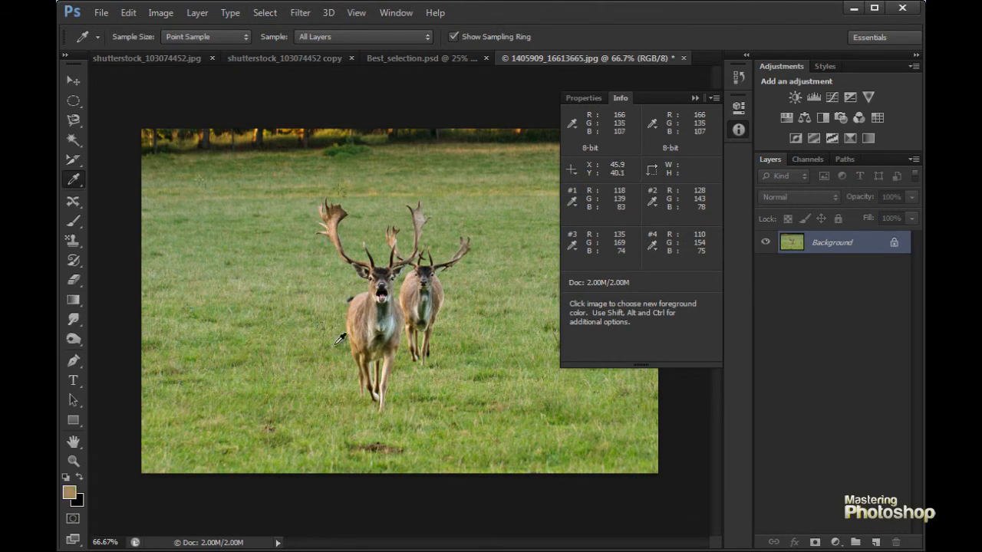
click(340, 355)
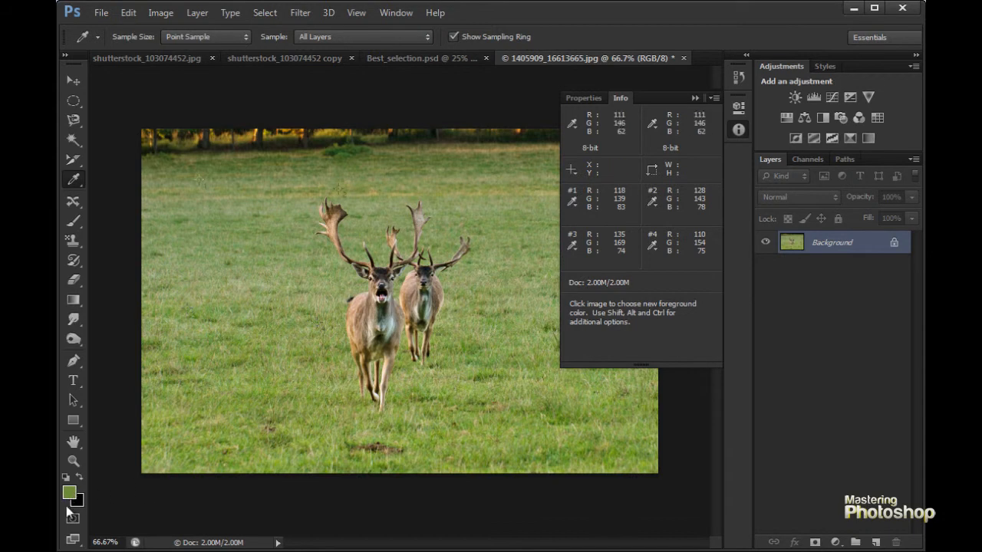
click(244, 296)
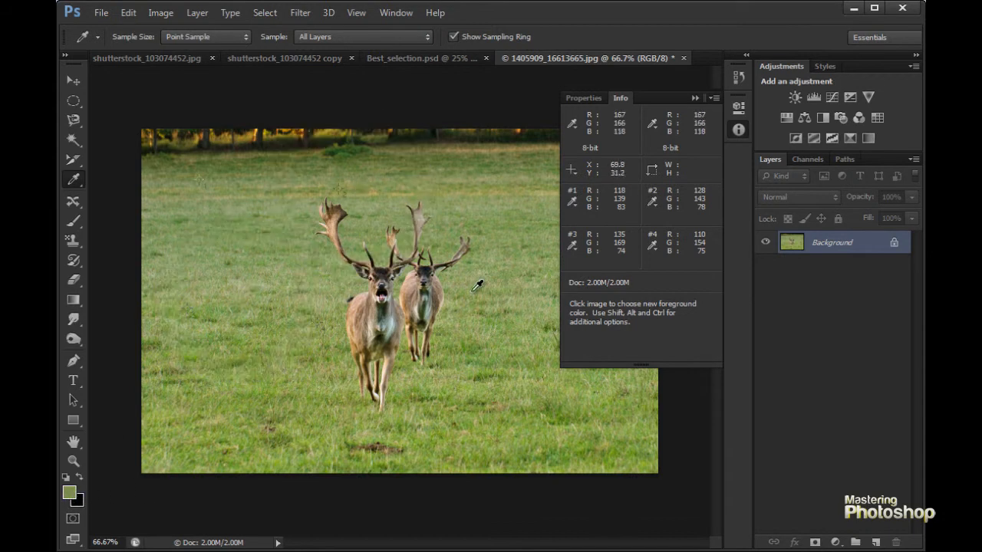
click(392, 440)
click(388, 329)
click(372, 320)
click(384, 301)
click(330, 227)
click(434, 303)
click(418, 318)
click(319, 326)
click(266, 233)
click(418, 182)
click(458, 145)
drag(458, 146, 473, 146)
drag(373, 191, 403, 193)
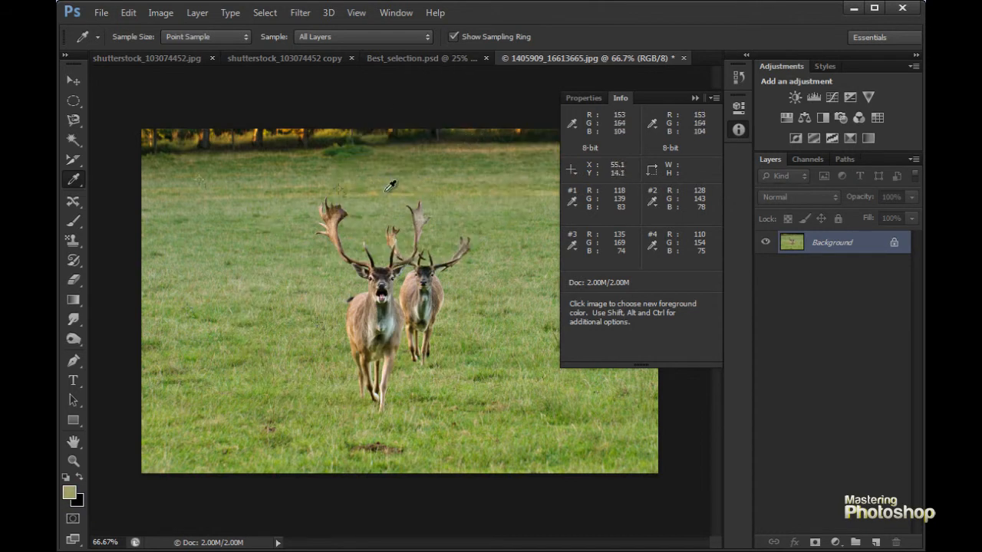
click(297, 133)
click(332, 133)
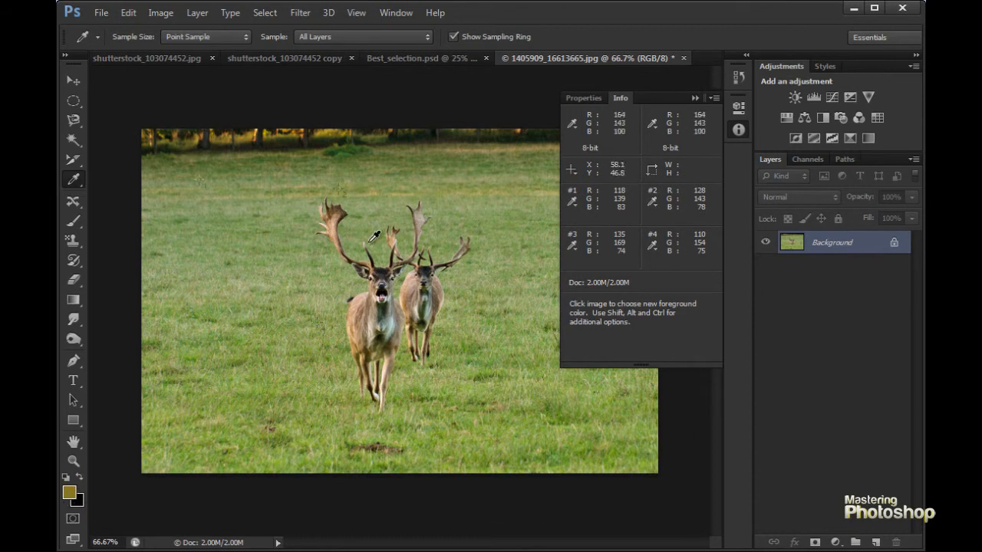
- Measure two diagonal lines rising across the deer photo with the Ruler tool and check their angle and length in the Info readout
right_click(69, 184)
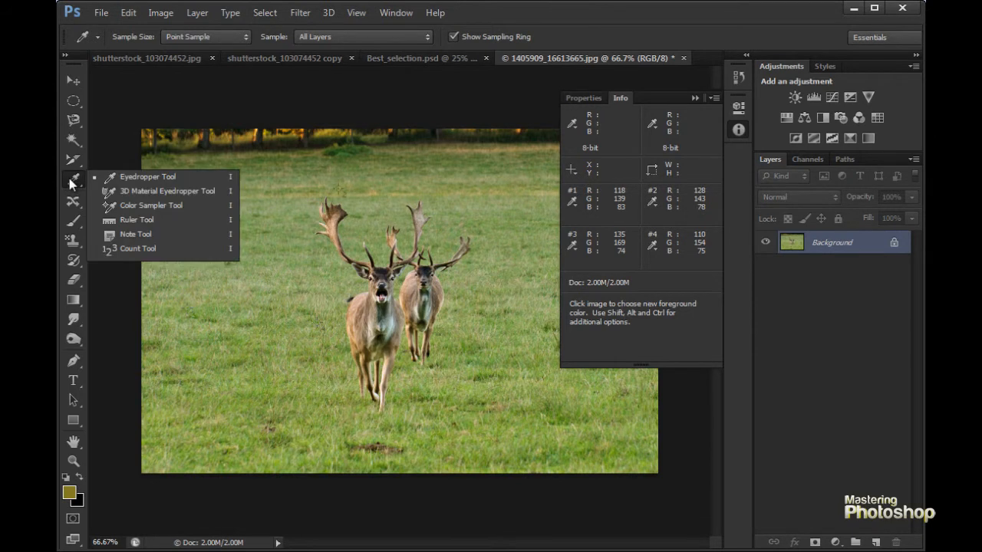
click(136, 219)
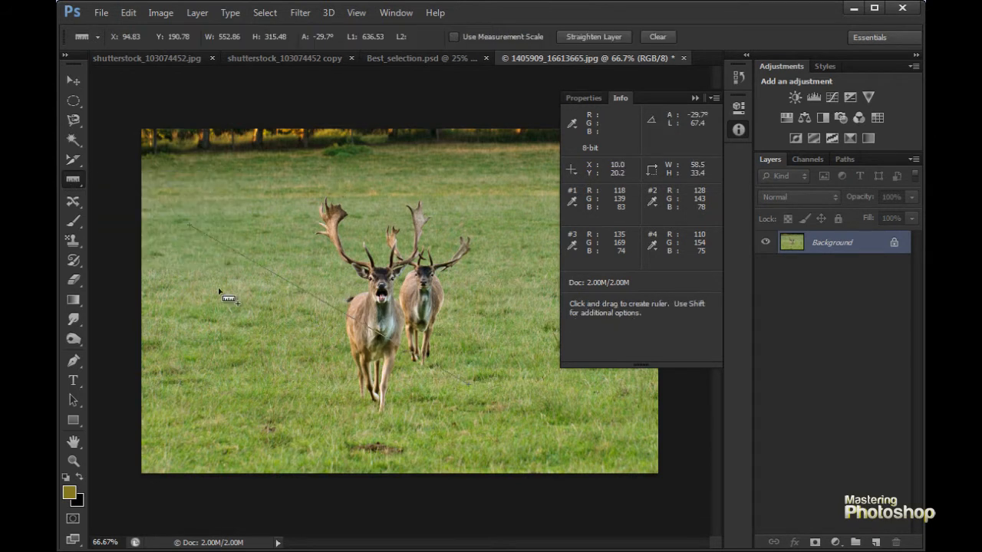
drag(179, 285, 526, 171)
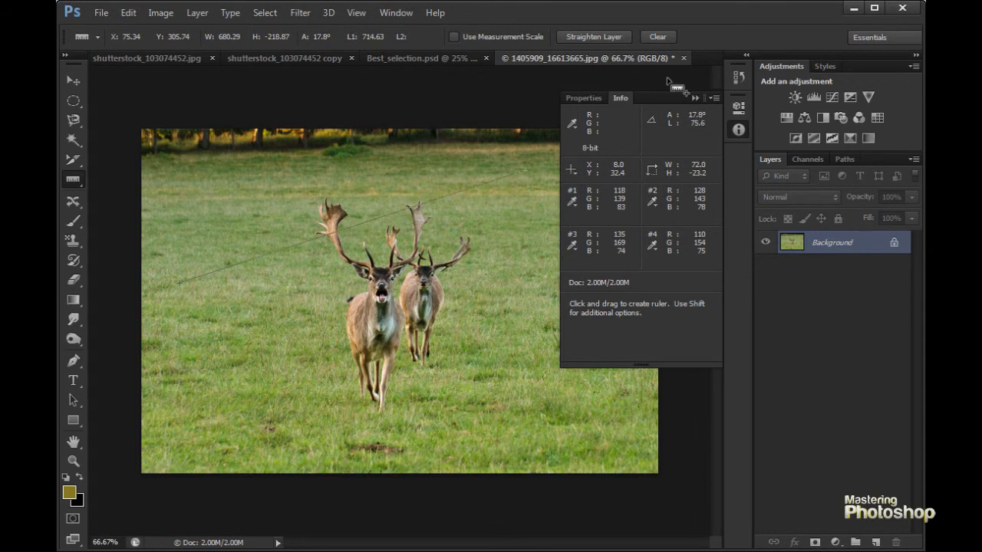
click(396, 12)
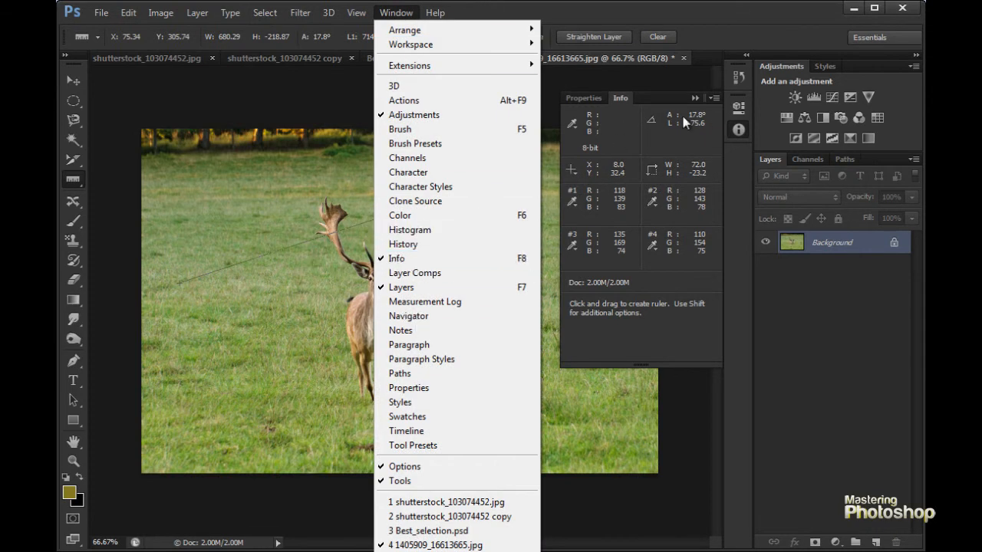
click(278, 242)
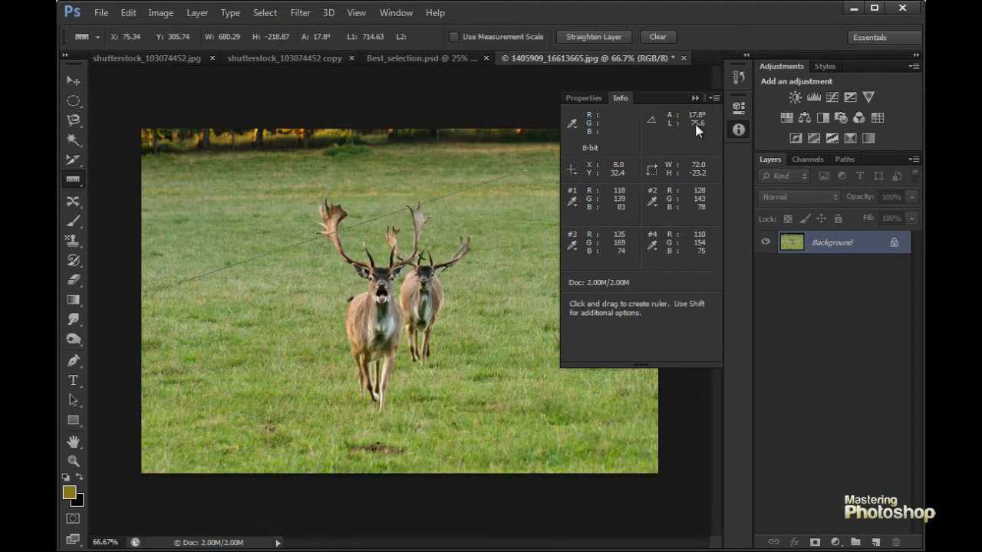
drag(229, 307, 535, 153)
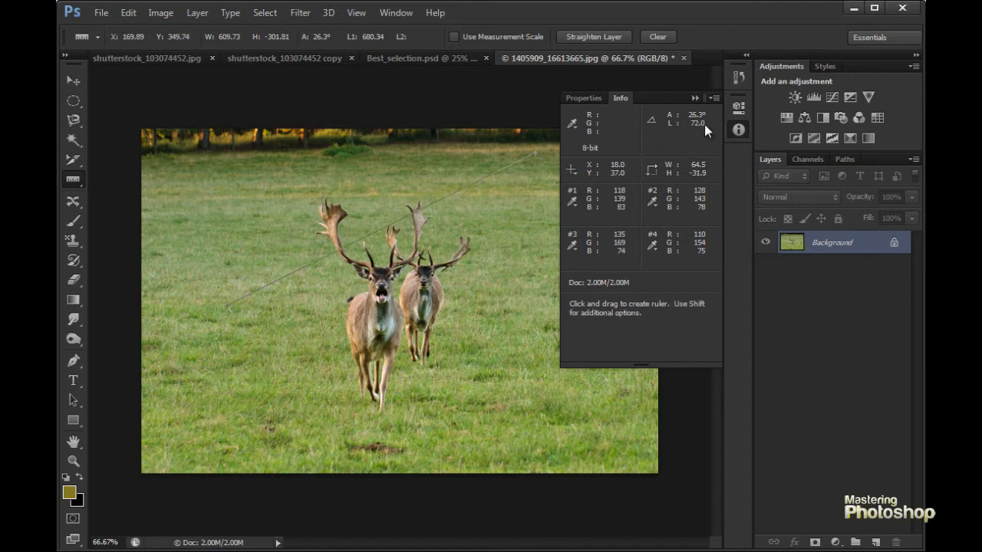
- Measure ruler lines constrained to 45-degree increments across the photo, including horizontal, diagonal and vertical ones
drag(194, 273, 532, 270)
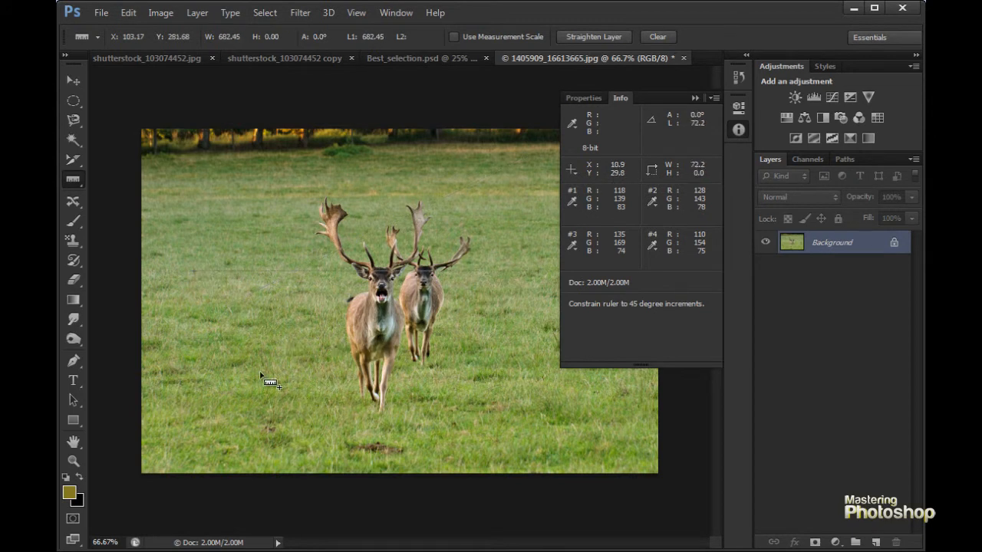
drag(254, 380, 482, 144)
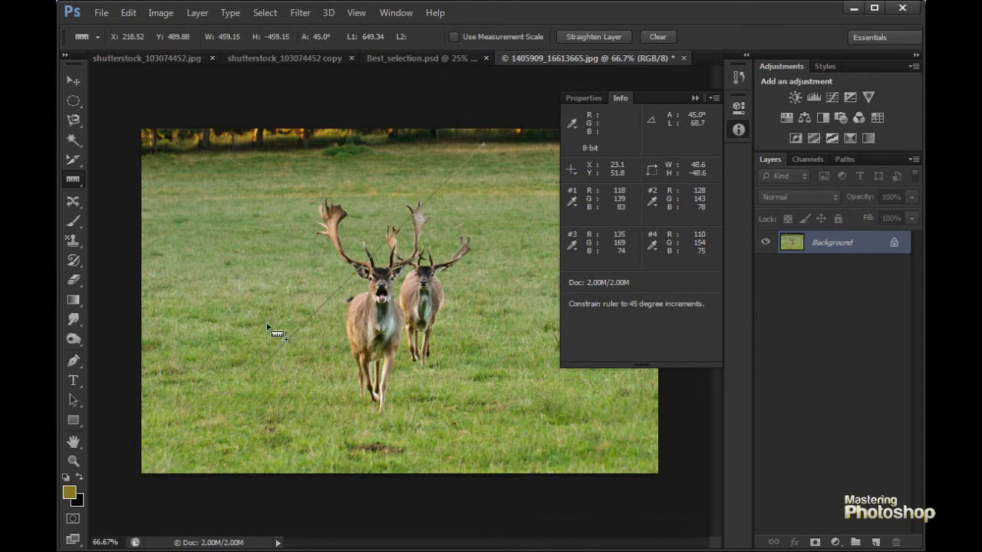
mouse_move(253, 380)
mouse_down()
mouse_move(254, 329)
mouse_move(257, 388)
mouse_move(248, 295)
mouse_up()
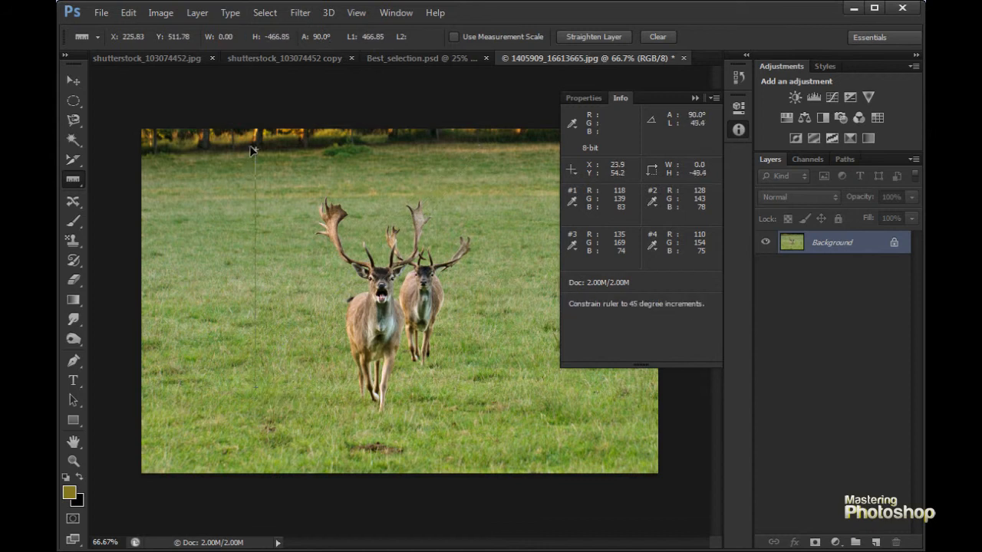
mouse_move(252, 388)
mouse_down()
mouse_move(144, 232)
mouse_move(184, 451)
mouse_up()
mouse_move(276, 354)
mouse_down()
mouse_move(495, 315)
mouse_move(460, 349)
mouse_move(498, 350)
mouse_up()
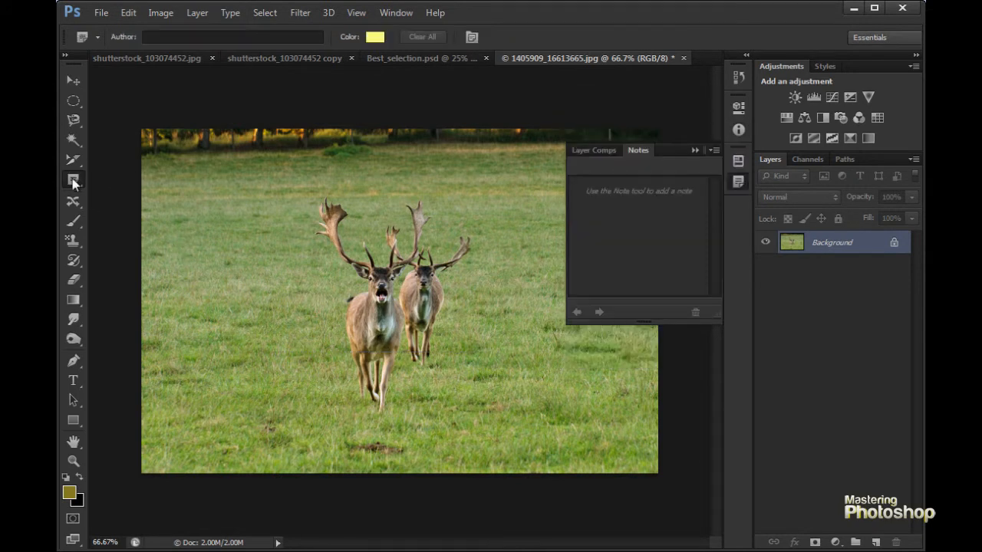
- Place a note on the grass beside the front deer with the Note tool and try to clear all notes
right_click(73, 179)
click(137, 236)
click(198, 204)
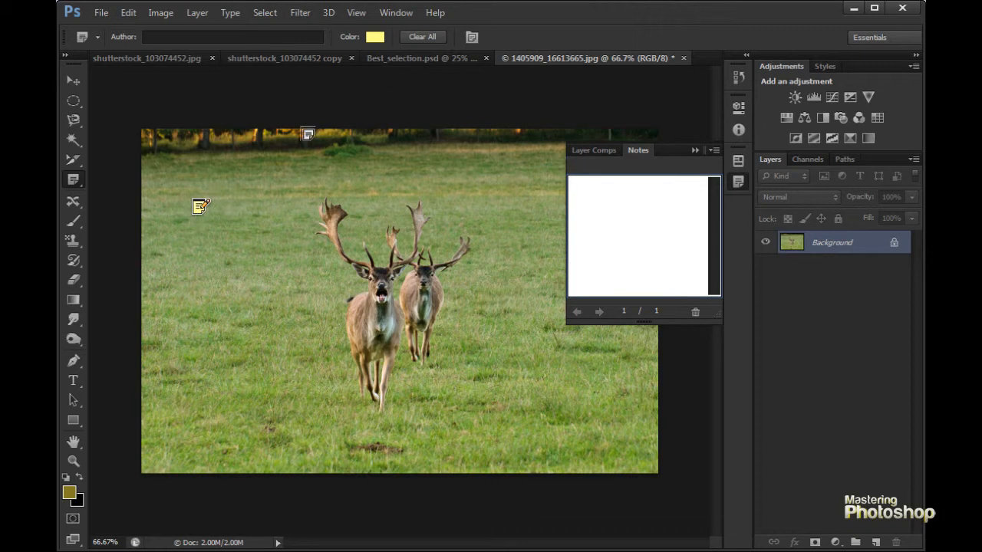
click(420, 39)
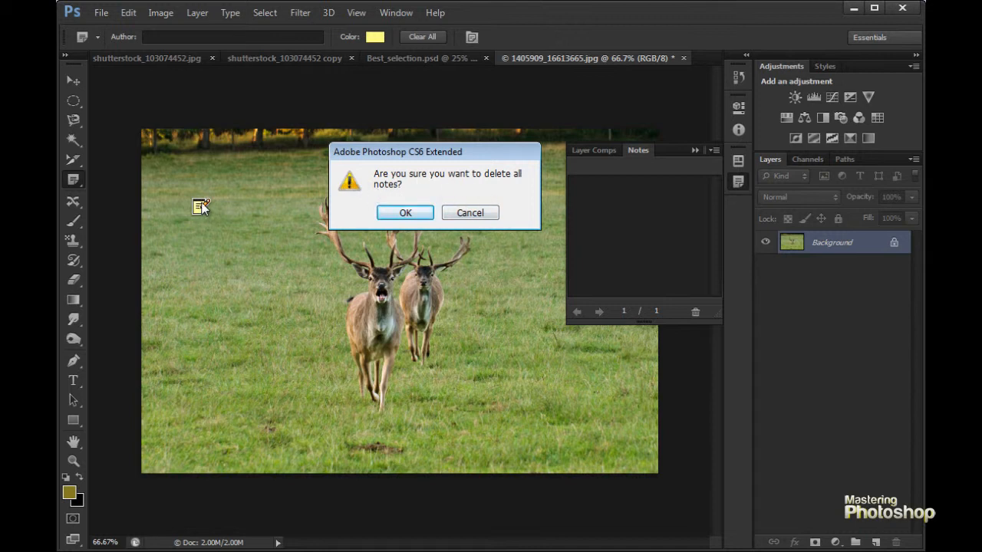
click(414, 213)
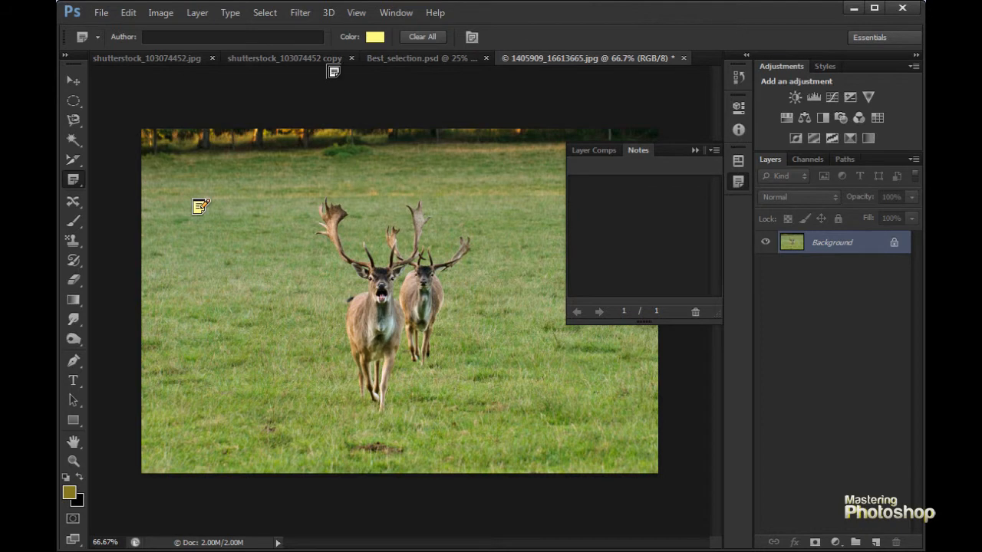
- Change the note color from yellow to green and activate the note's Author field
click(375, 36)
click(890, 323)
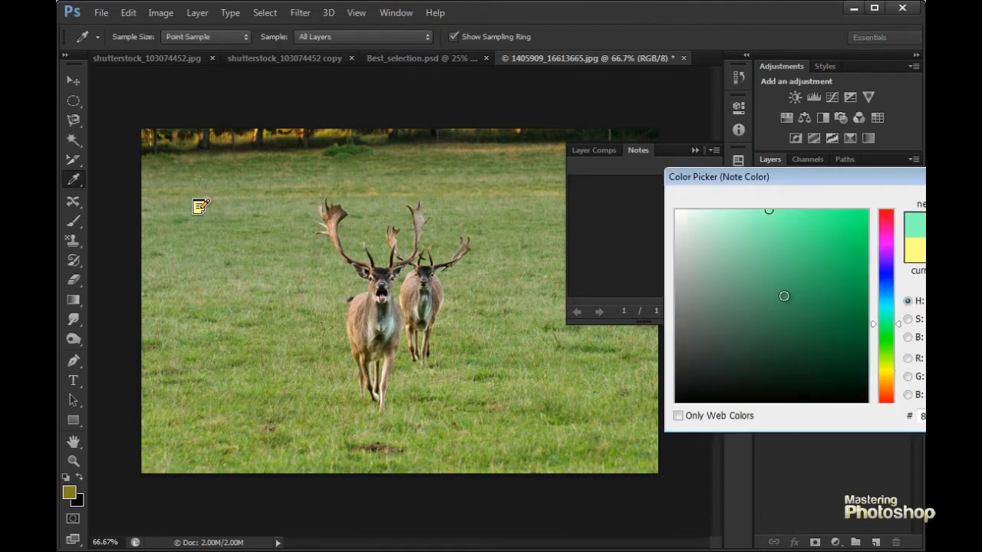
click(774, 233)
key(Escape)
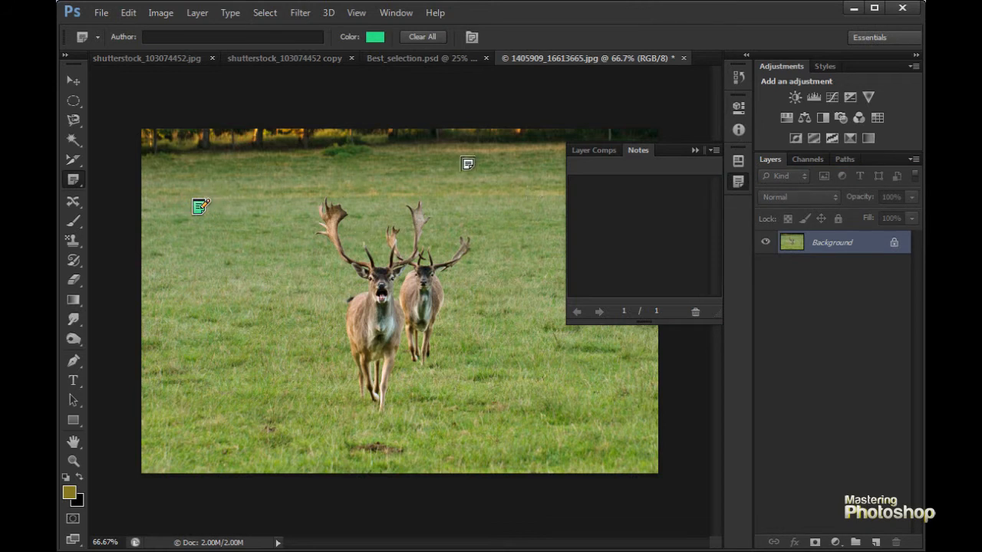
click(223, 36)
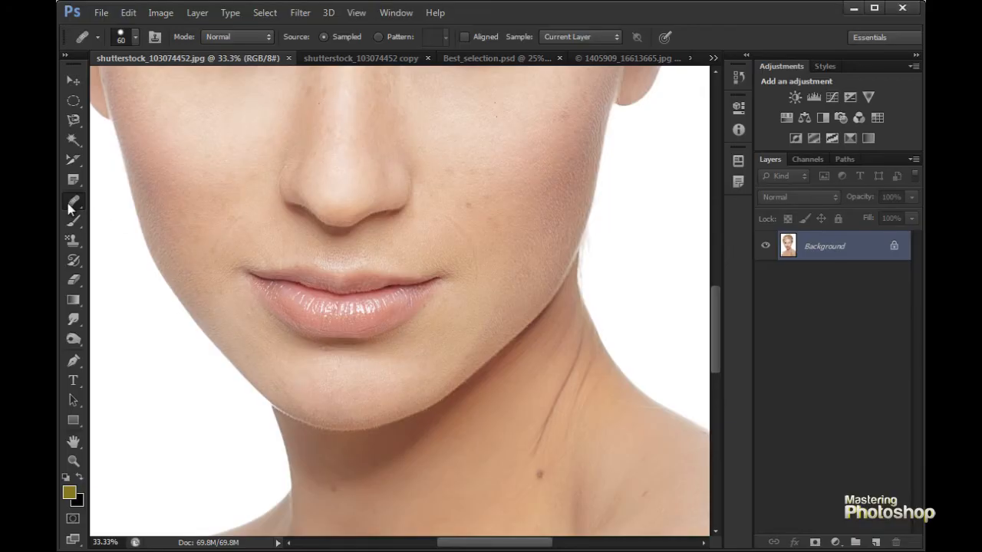
- Remove the dark mole below the neck crease in the portrait with the Content-Aware Spot Healing Brush at size 45
right_click(72, 203)
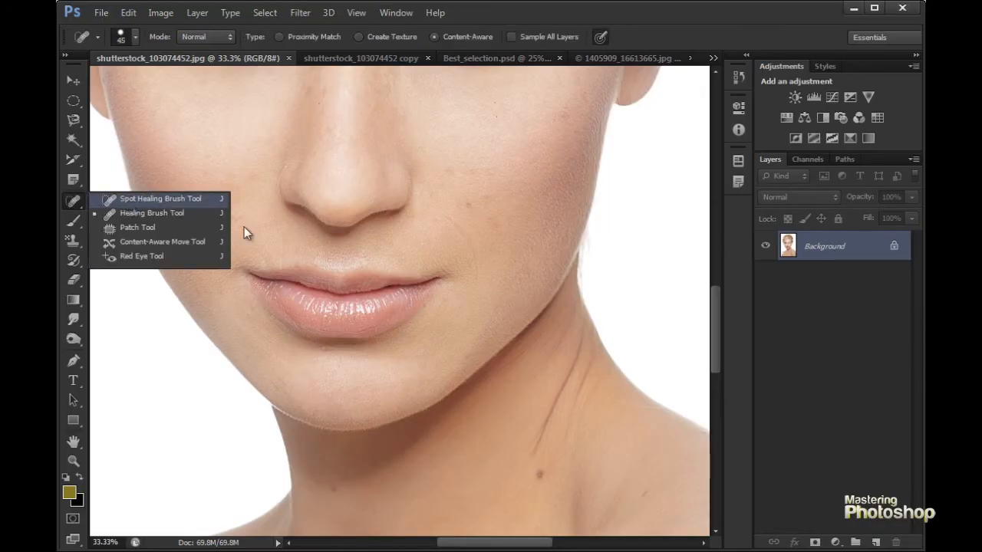
click(157, 199)
ctrl+click(541, 403)
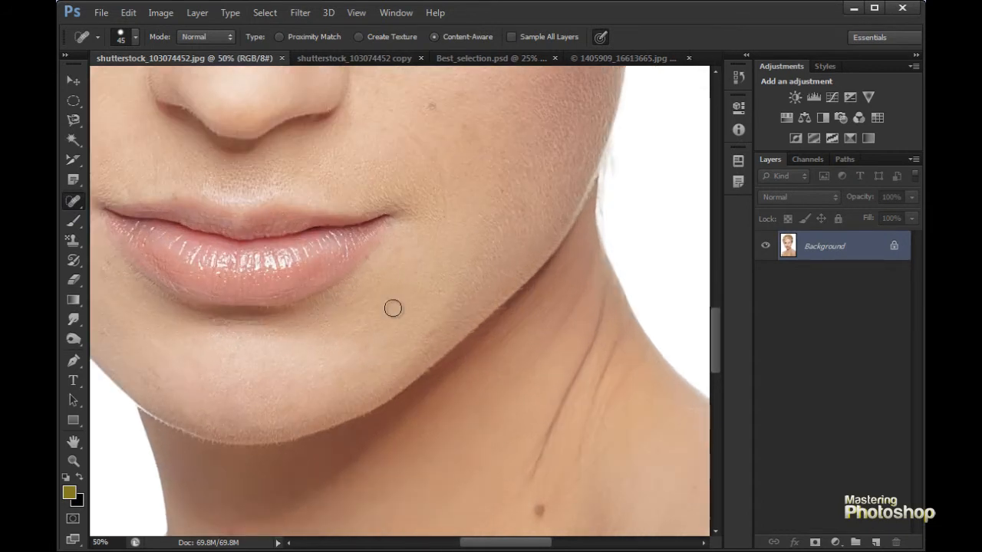
drag(514, 378, 482, 281)
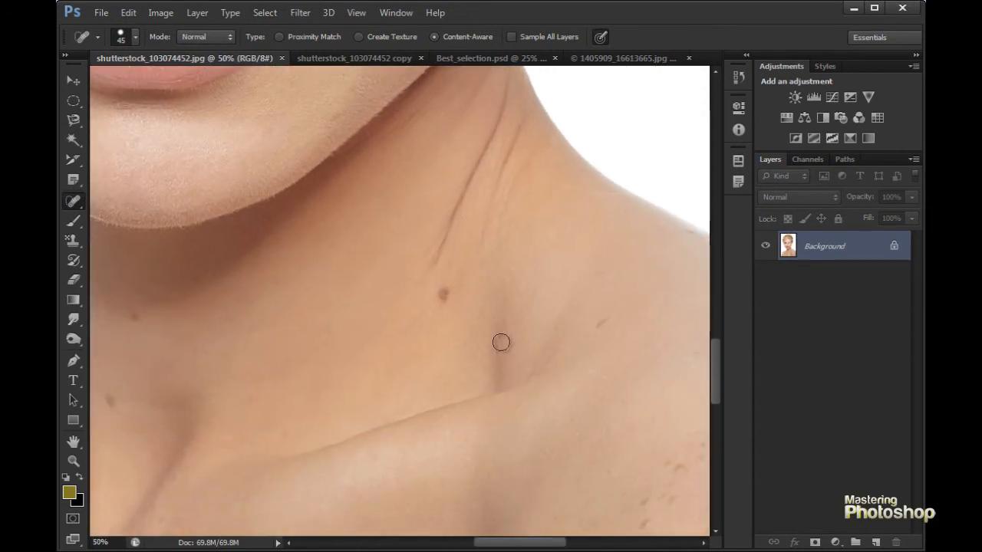
ctrl+click(436, 329)
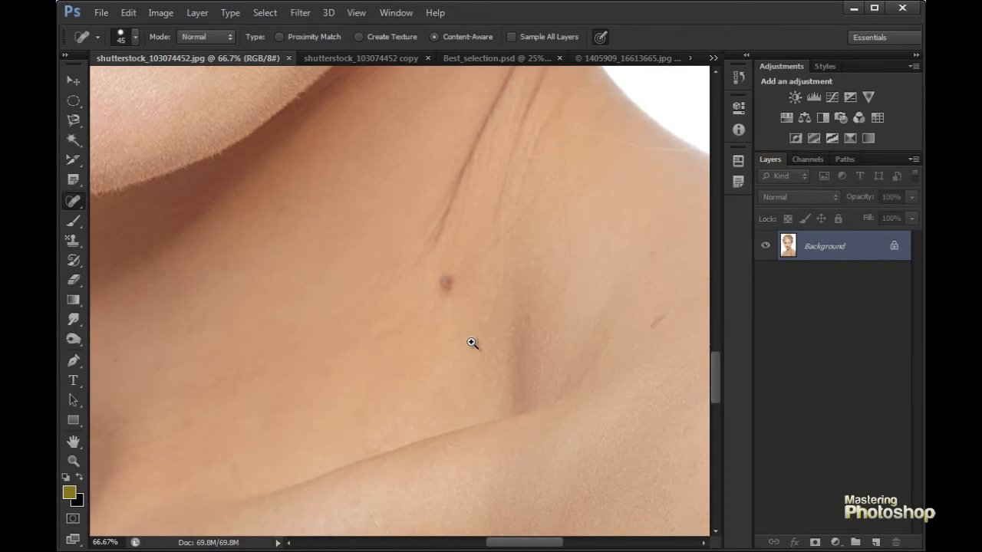
ctrl+click(440, 317)
click(449, 263)
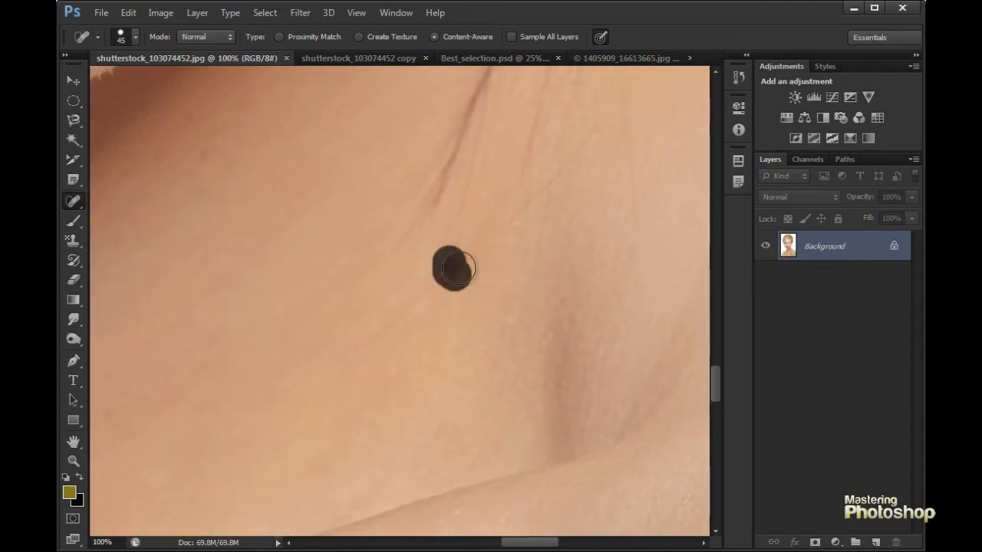
- Heal the remaining small blemishes toward the shoulder and the reddish spots beside the shoulder's freckles
mouse_move(520, 338)
mouse_down()
mouse_move(408, 299)
mouse_move(393, 301)
mouse_move(400, 319)
mouse_move(344, 254)
mouse_move(418, 314)
mouse_move(399, 280)
mouse_move(407, 302)
mouse_move(374, 316)
mouse_up()
click(315, 220)
drag(423, 265, 405, 270)
mouse_move(360, 288)
mouse_down()
mouse_move(346, 314)
mouse_move(359, 376)
mouse_move(313, 386)
mouse_up()
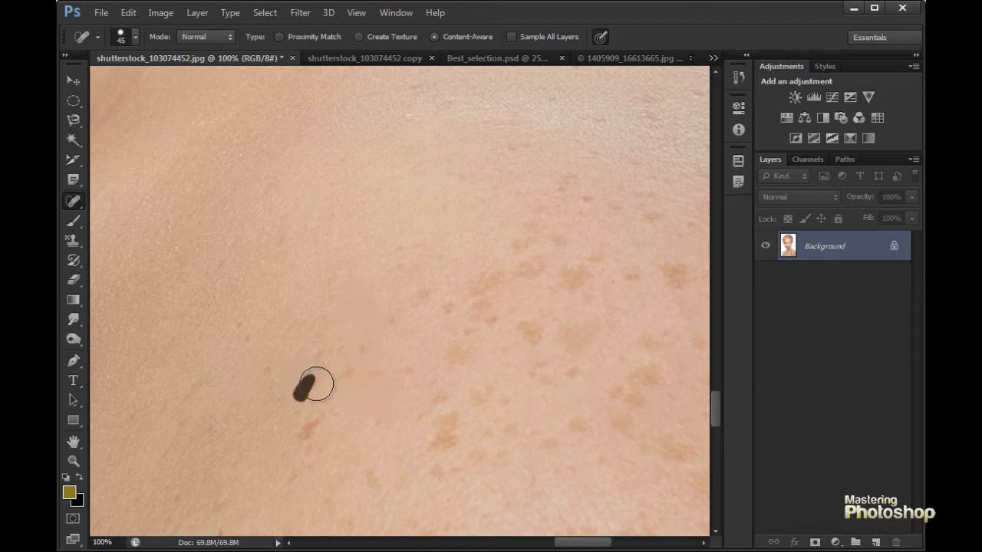
drag(299, 442, 311, 424)
drag(339, 379, 360, 349)
mouse_move(298, 414)
mouse_down()
mouse_move(357, 331)
mouse_move(335, 327)
mouse_move(335, 346)
mouse_move(403, 419)
mouse_move(356, 343)
mouse_move(403, 339)
mouse_move(351, 335)
mouse_move(341, 412)
mouse_up()
- Heal the mole under the jaw on the opposite side of the neck and the small spots around the collarbone
drag(453, 247, 455, 257)
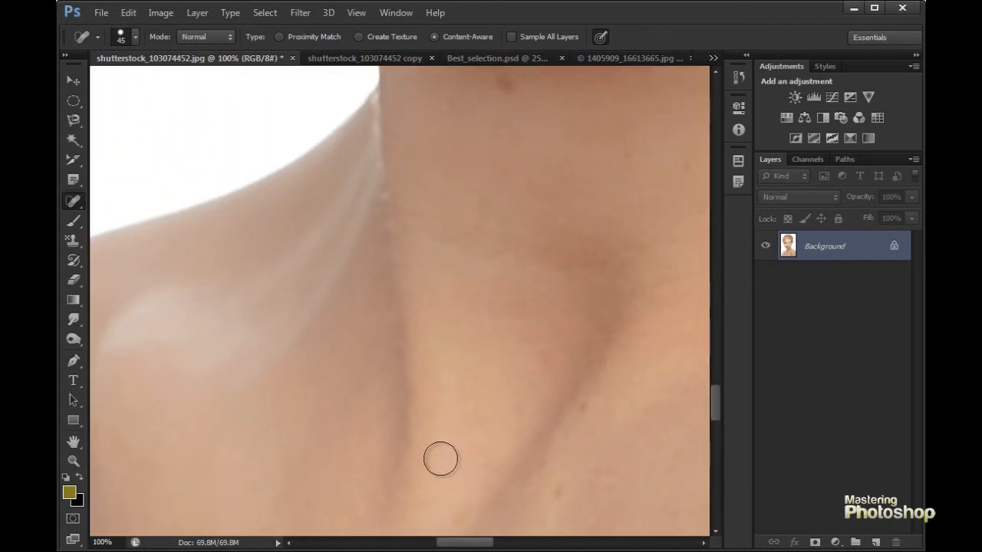
drag(542, 204, 478, 340)
drag(447, 218, 438, 201)
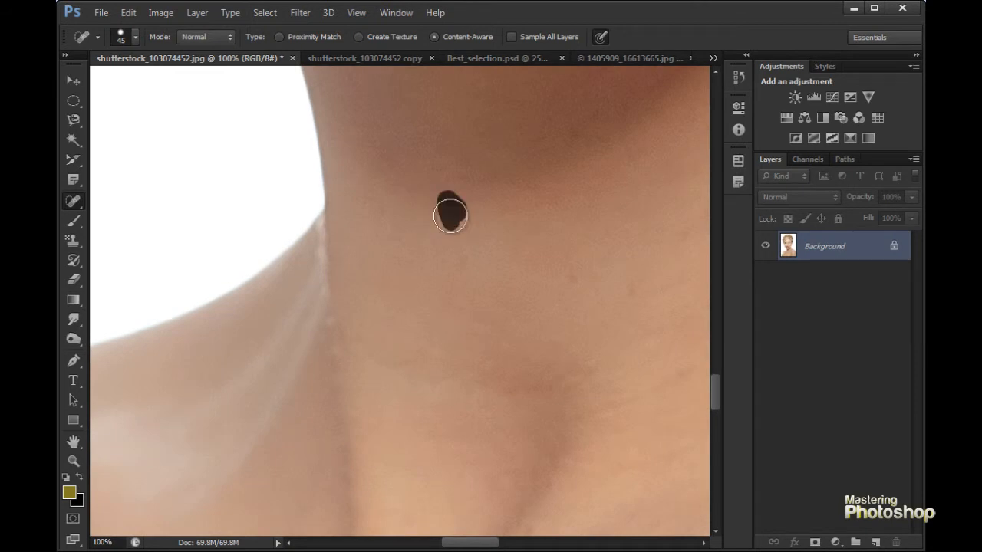
mouse_move(447, 390)
mouse_down()
mouse_move(432, 326)
mouse_move(491, 323)
mouse_up()
click(585, 338)
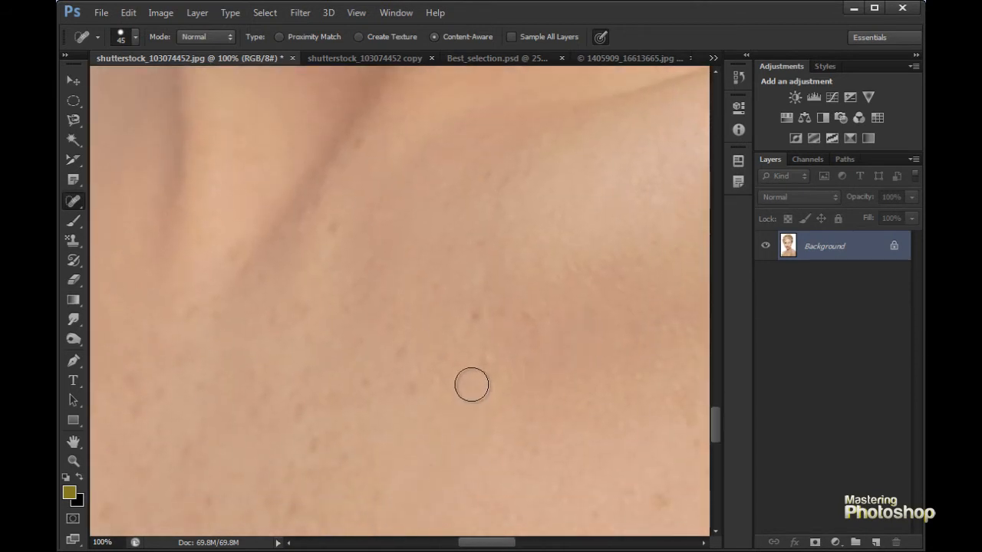
key(ctrl+0)
ctrl+click(402, 331)
ctrl+click(418, 320)
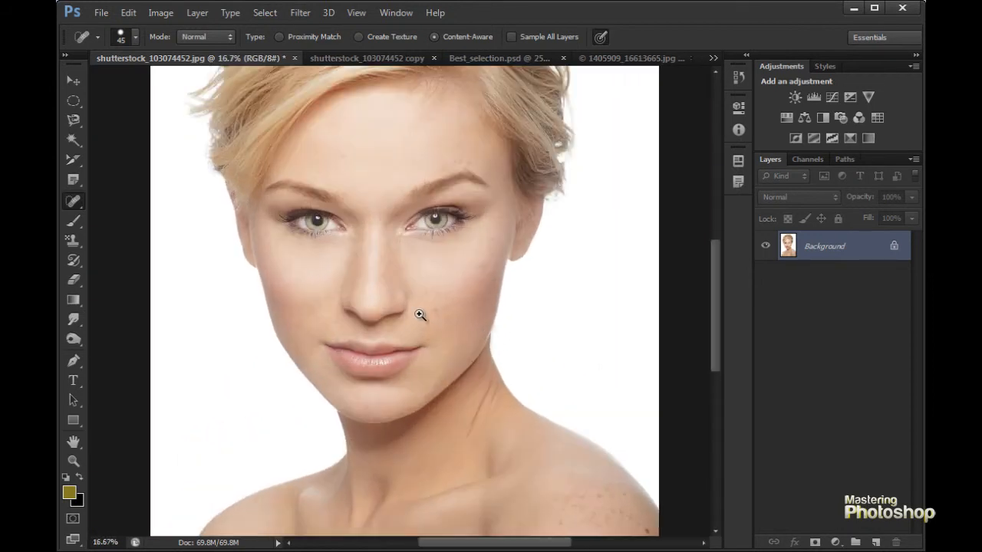
- Switch from spot healing to the Healing Brush tool for close-up retouching of the face around the nose and eyes
ctrl+click(421, 286)
ctrl+click(428, 308)
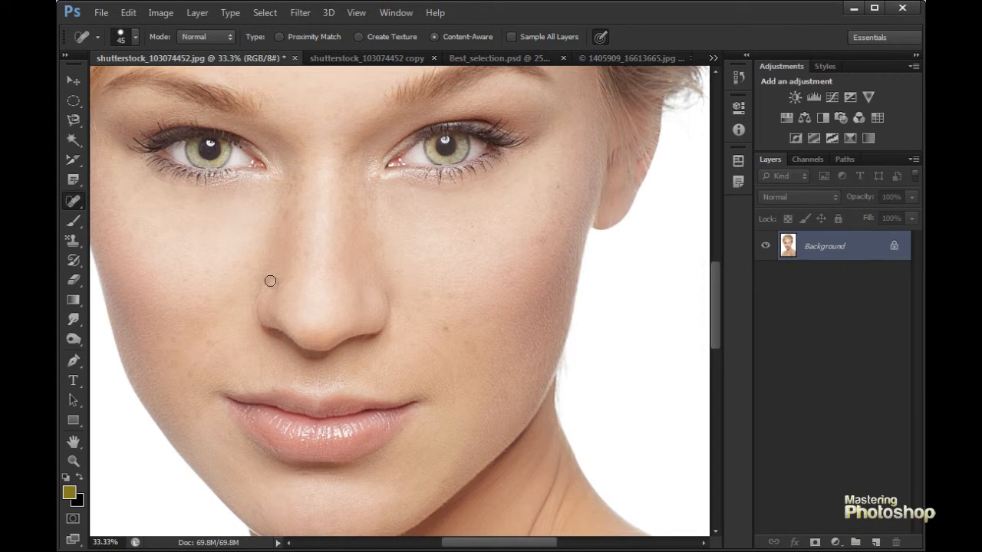
click(74, 202)
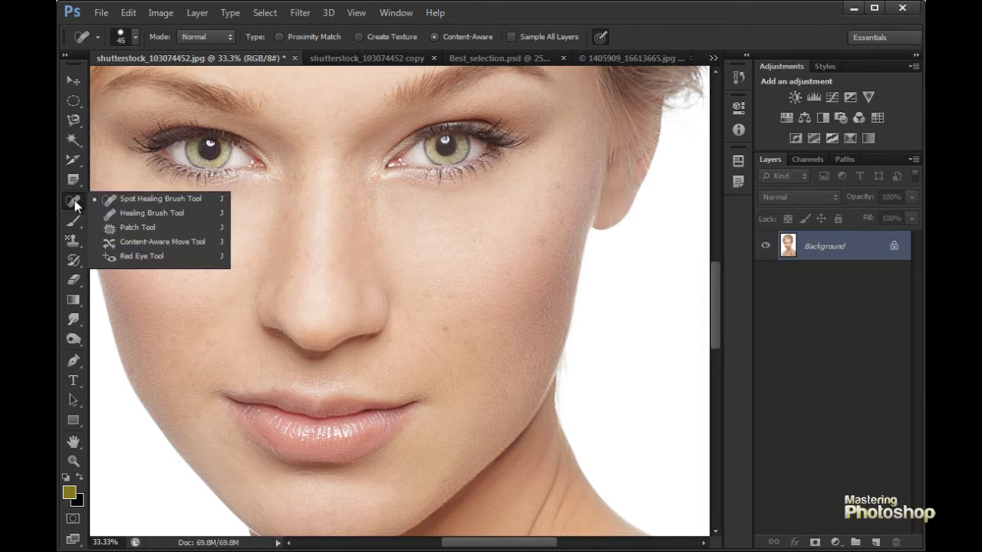
click(149, 213)
drag(400, 236, 491, 316)
ctrl+click(462, 307)
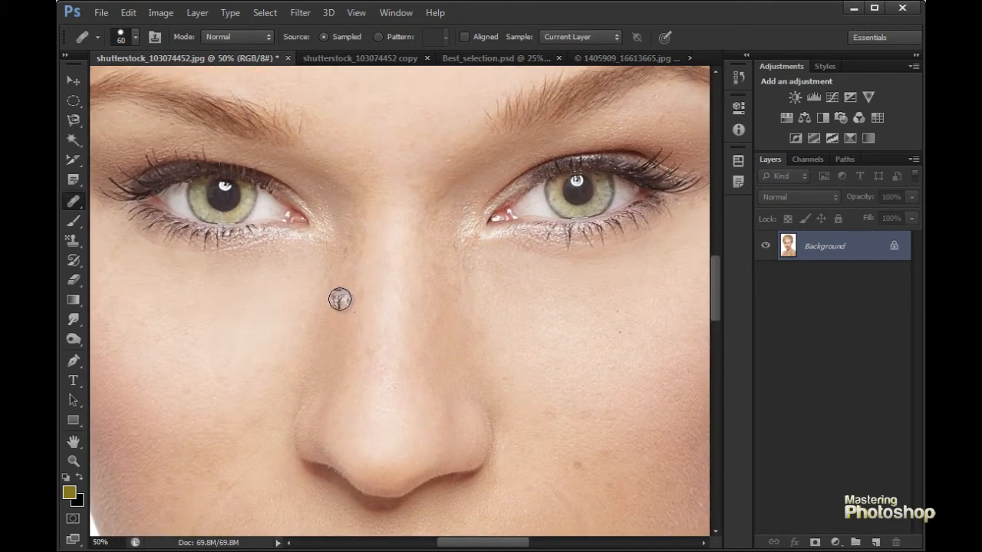
- Sample the lower eyelash area as the Healing Brush source and preview it over the cheek and the bridge of the nose
click(271, 231)
click(239, 243)
click(235, 245)
click(312, 233)
click(466, 244)
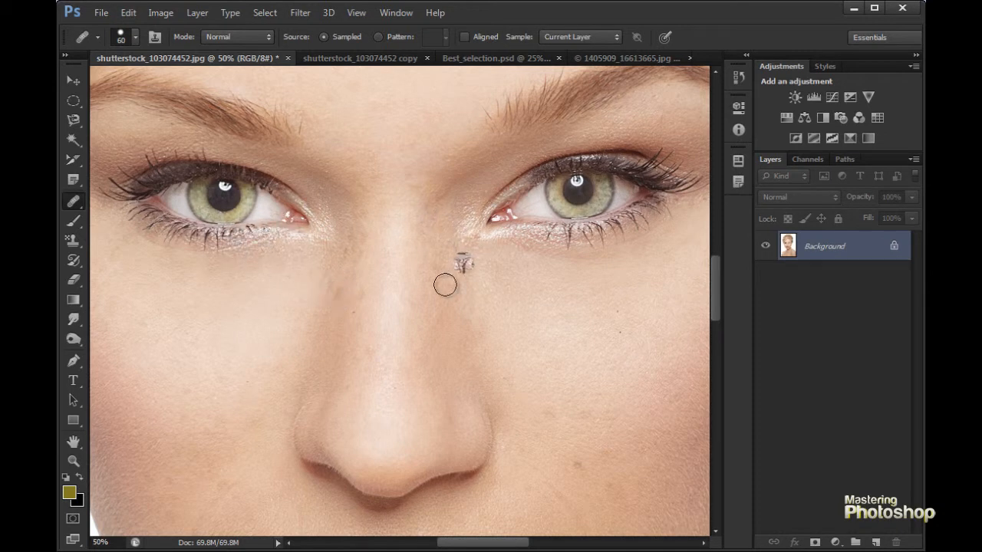
click(257, 259)
click(344, 269)
click(389, 292)
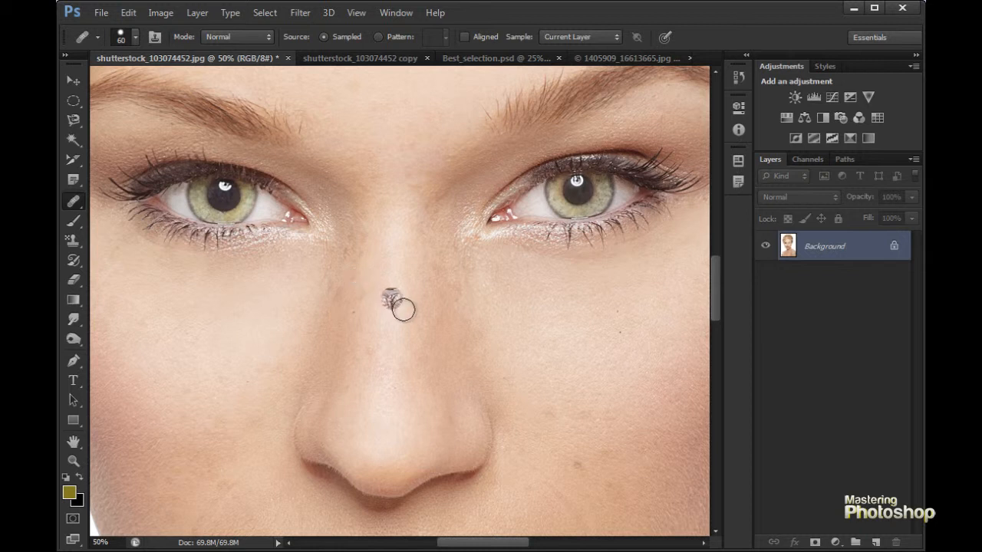
- Try healing the freckles on the chest side of the shoulder with a size 150 Healing Brush sampled from the clean skin below
mouse_move(472, 297)
mouse_down()
mouse_move(452, 307)
mouse_move(454, 365)
mouse_move(416, 268)
mouse_move(483, 248)
mouse_move(504, 177)
mouse_move(530, 204)
mouse_up()
click(434, 190)
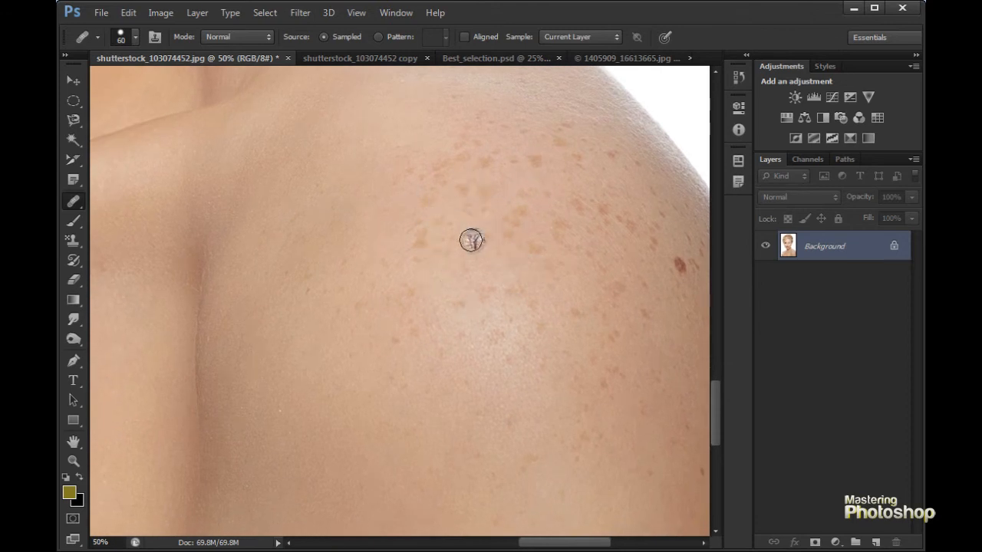
key(bracketright)
key(bracketright)
key(bracketright)
key(bracketright)
key(bracketright)
key(bracketright)
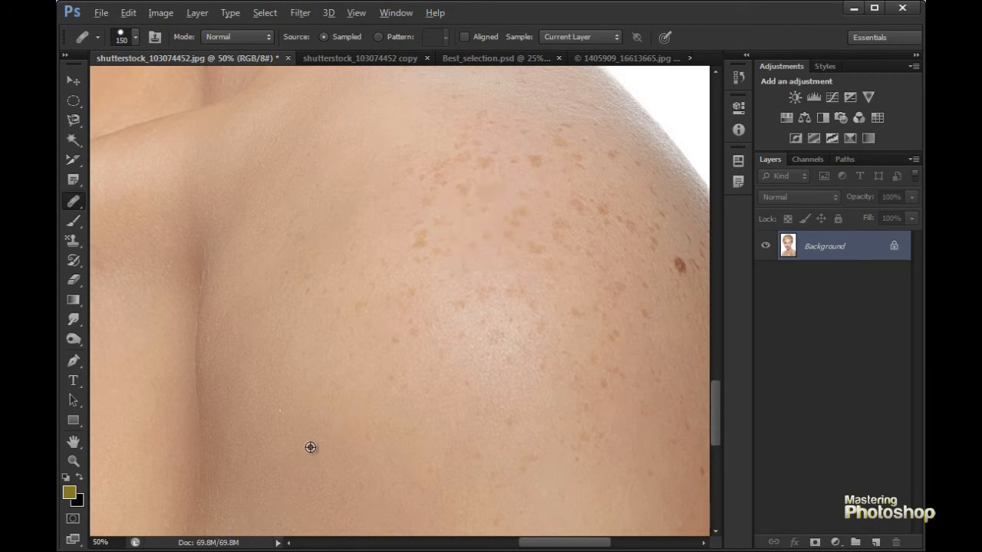
mouse_move(373, 360)
mouse_down()
mouse_move(409, 294)
mouse_move(413, 451)
mouse_up()
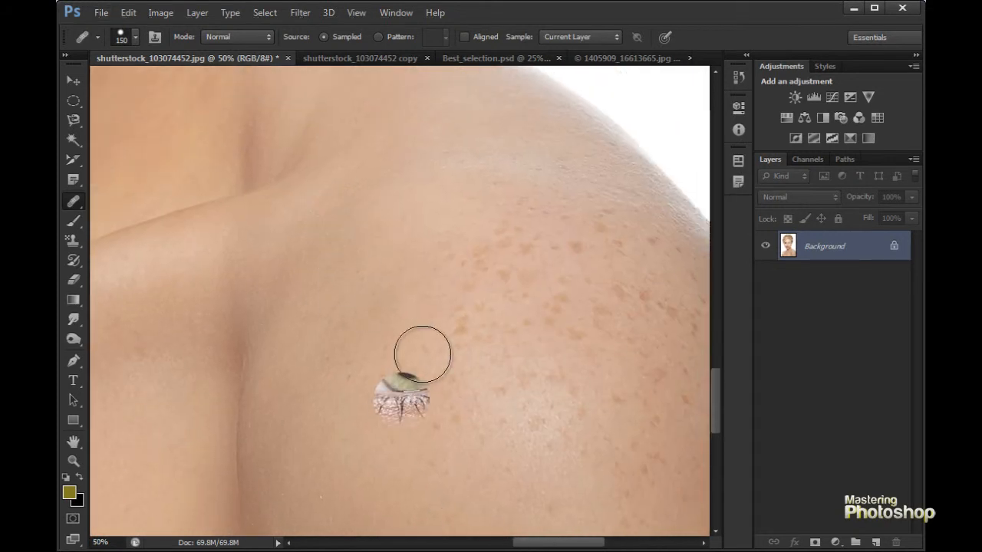
drag(417, 368, 406, 193)
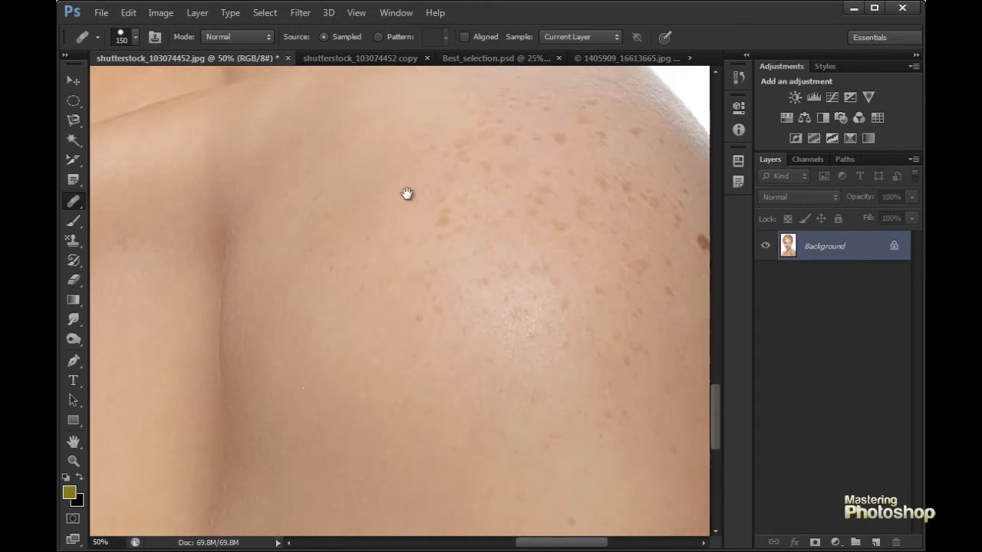
alt+click(341, 396)
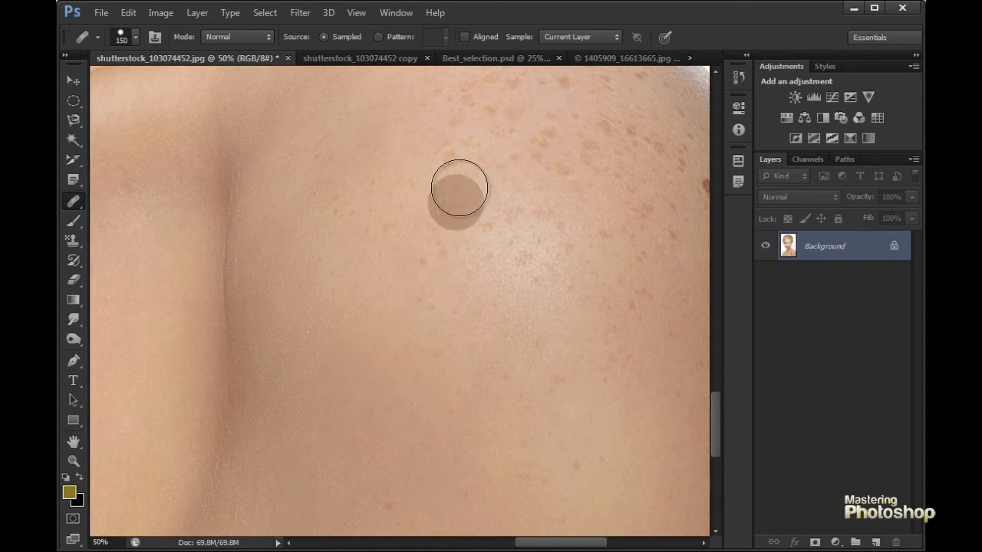
mouse_move(453, 192)
mouse_down()
mouse_move(480, 184)
mouse_move(462, 166)
mouse_move(457, 182)
mouse_move(491, 213)
mouse_move(447, 246)
mouse_move(442, 211)
mouse_move(402, 231)
mouse_move(424, 285)
mouse_move(449, 171)
mouse_move(497, 233)
mouse_move(504, 199)
mouse_move(512, 217)
mouse_up()
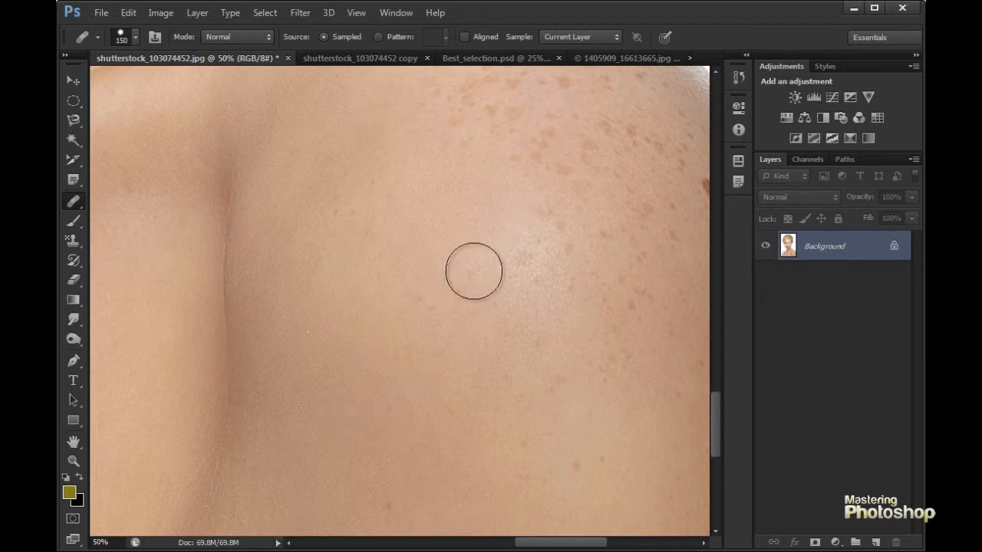
- Try healing the freckles across the upper shoulder and the spots below its highlight with sampled skin
mouse_move(548, 140)
mouse_down()
mouse_move(521, 140)
mouse_move(542, 124)
mouse_move(472, 102)
mouse_move(468, 115)
mouse_move(472, 136)
mouse_move(493, 109)
mouse_move(511, 156)
mouse_move(565, 173)
mouse_move(567, 216)
mouse_move(550, 206)
mouse_move(582, 235)
mouse_up()
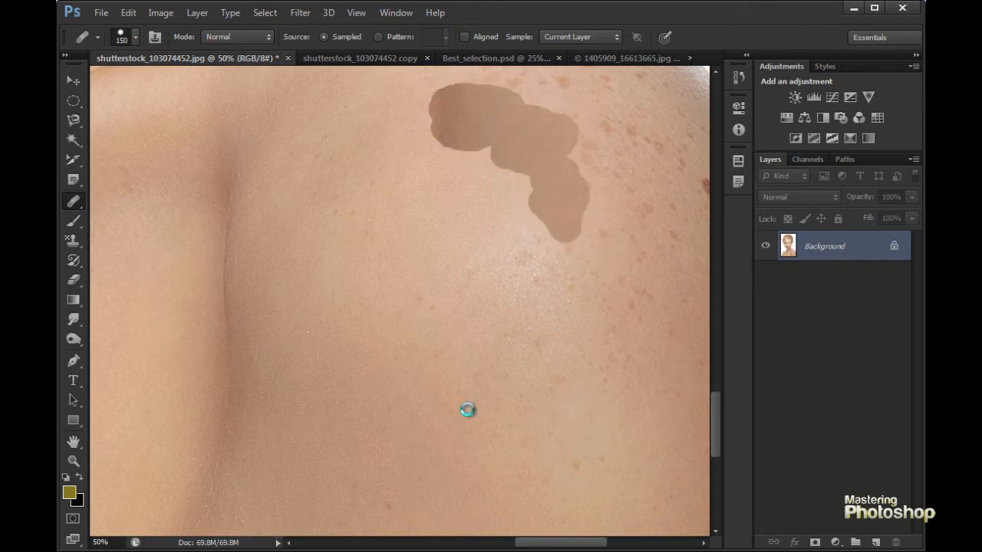
click(490, 244)
click(481, 274)
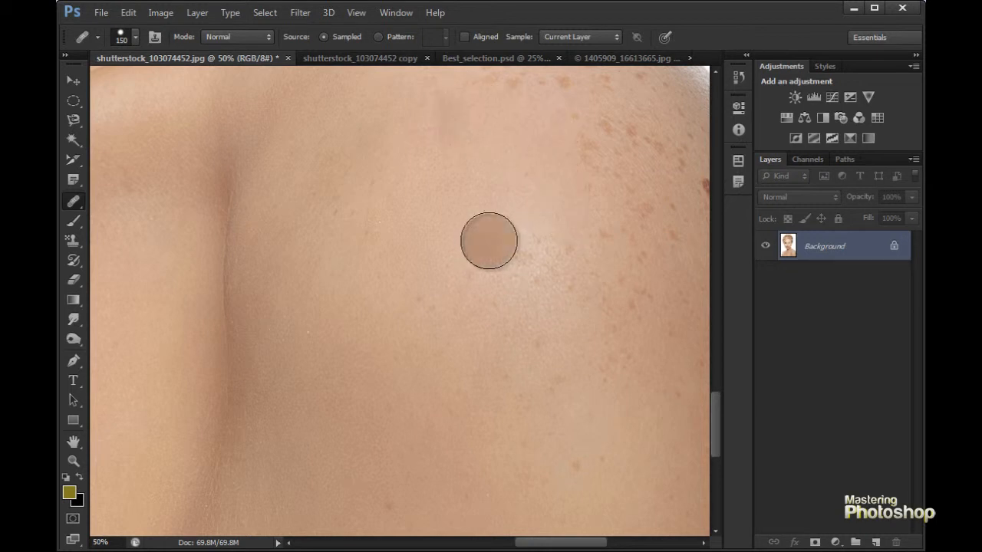
click(564, 340)
click(594, 362)
click(617, 372)
click(590, 323)
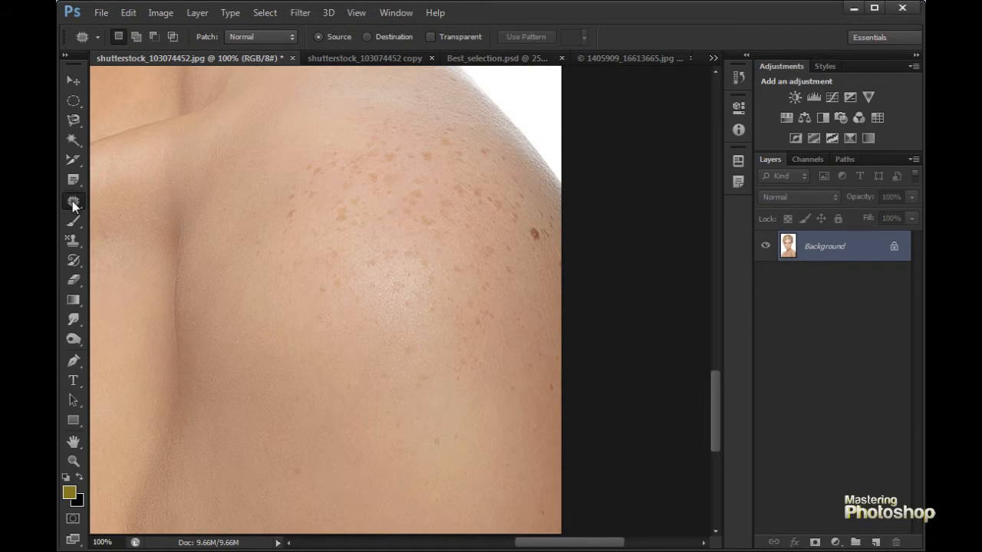
- Outline the shoulder's freckled area with the Patch tool and replace it with the clean skin below it
right_click(74, 202)
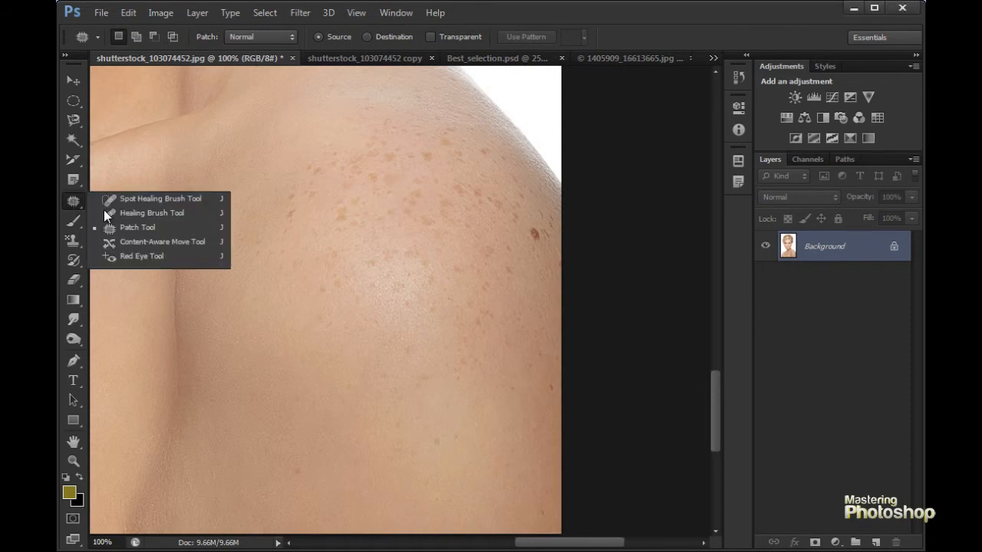
click(135, 233)
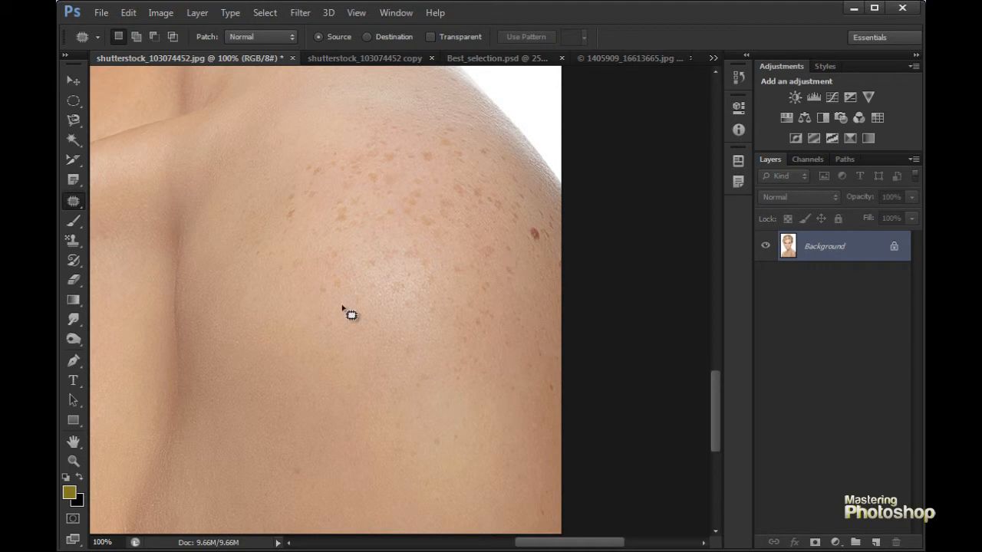
drag(419, 255, 506, 211)
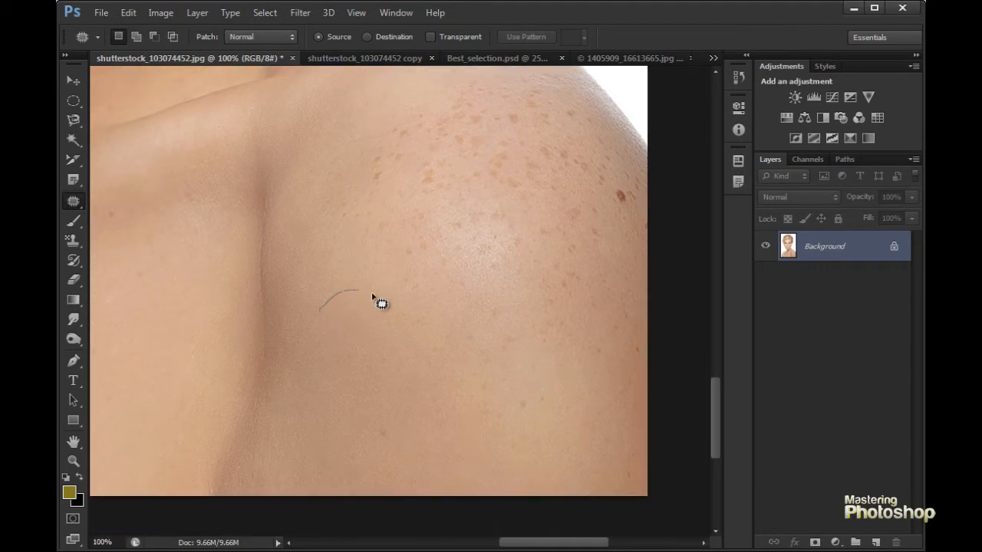
drag(481, 390, 481, 396)
drag(429, 98, 393, 116)
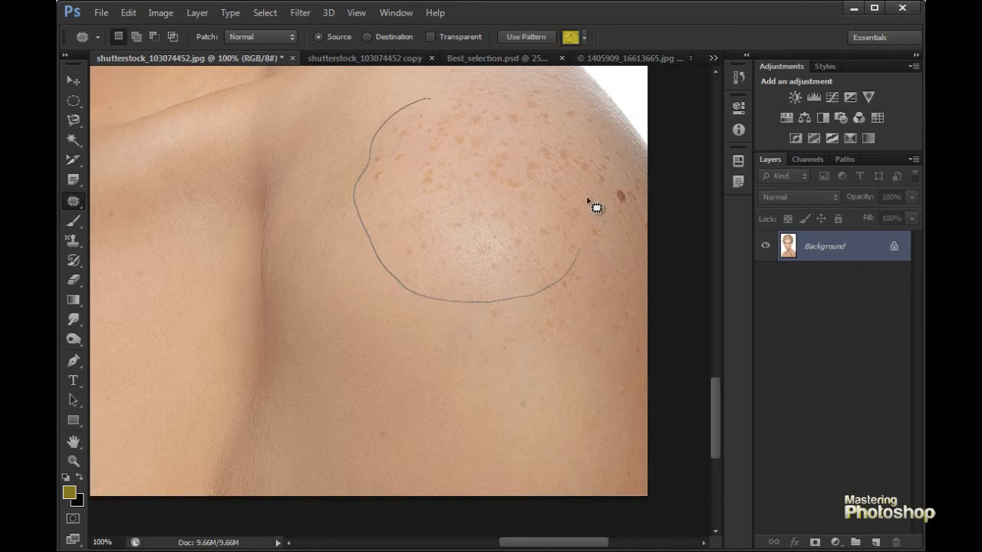
drag(438, 108, 434, 103)
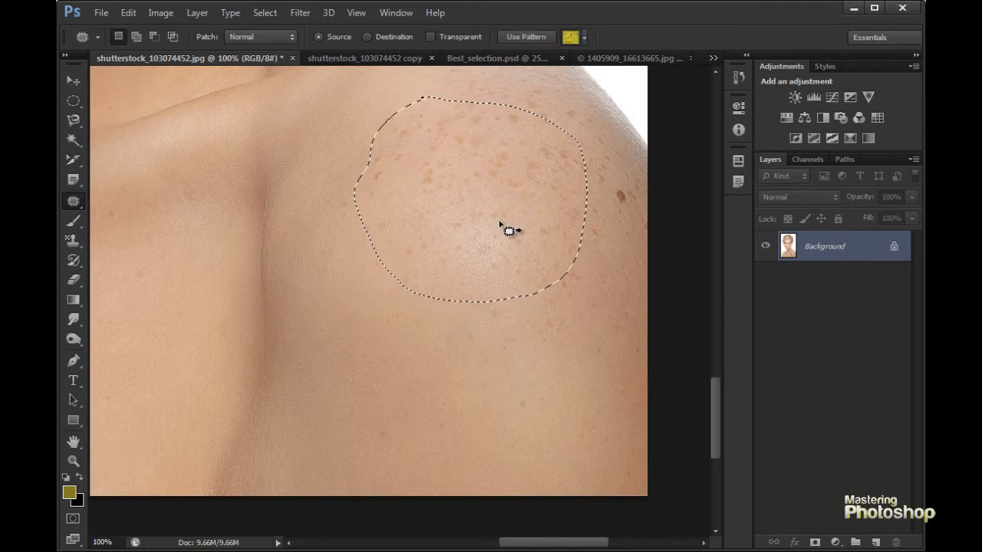
drag(478, 195, 413, 376)
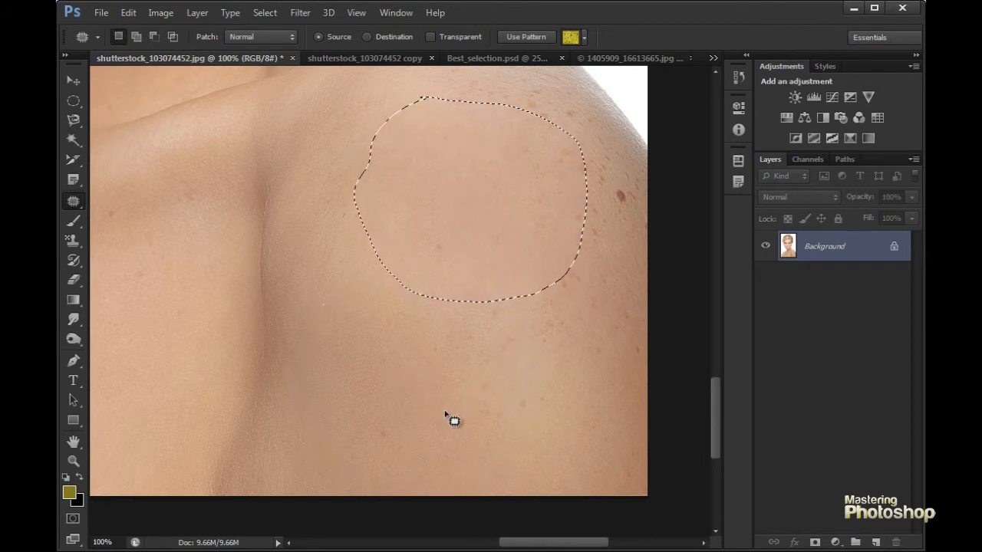
key(ctrl+d)
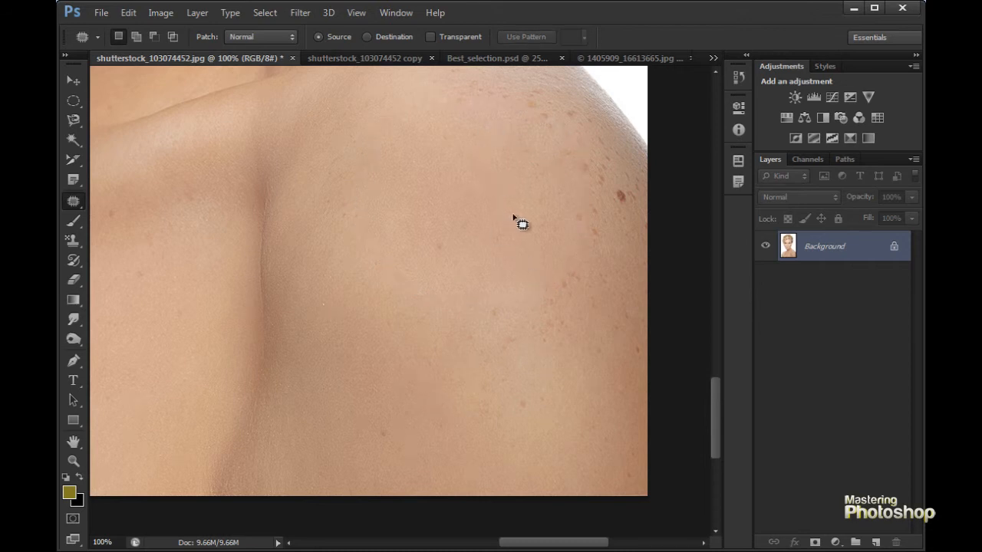
key(ctrl+minus)
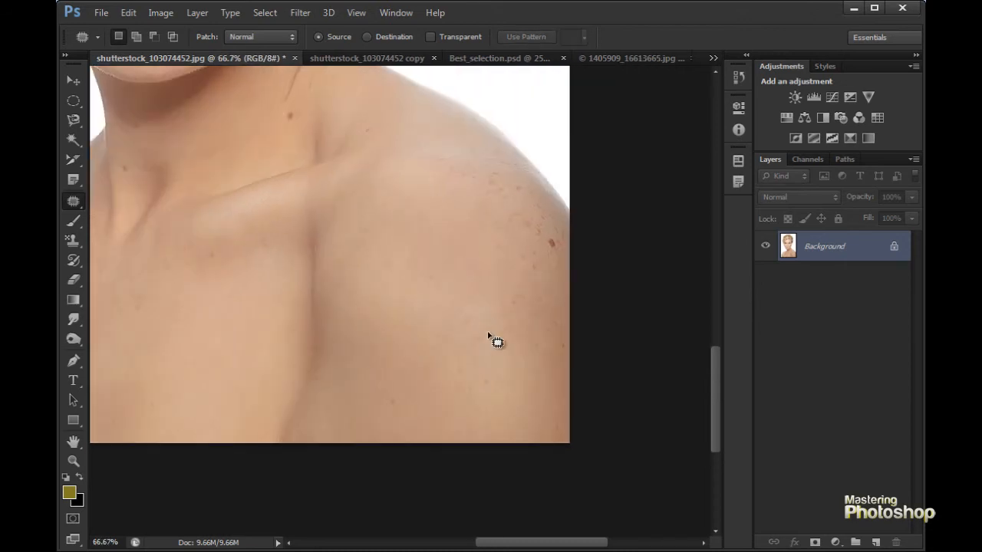
key(ctrl+shift+d)
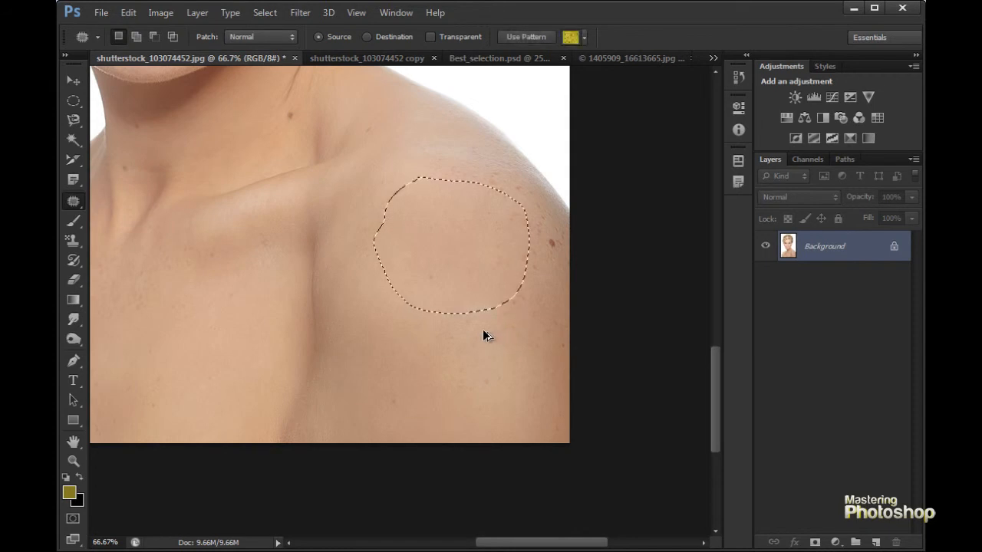
- Patch the small spots at the centre of the upper chest with clean skin from beside them and clear the selection
drag(236, 317, 363, 300)
key(ctrl+plus)
key(ctrl+plus)
key(ctrl+minus)
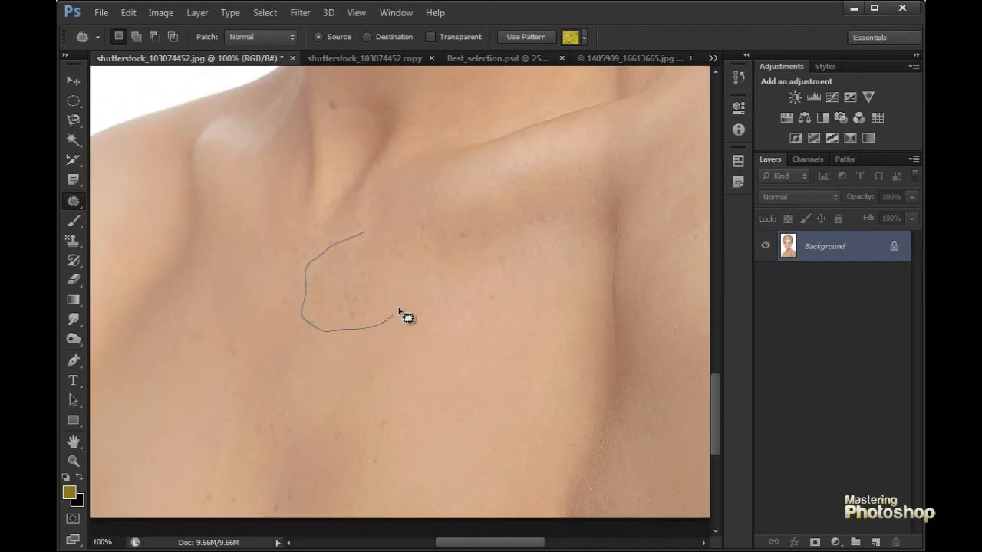
drag(409, 251, 354, 230)
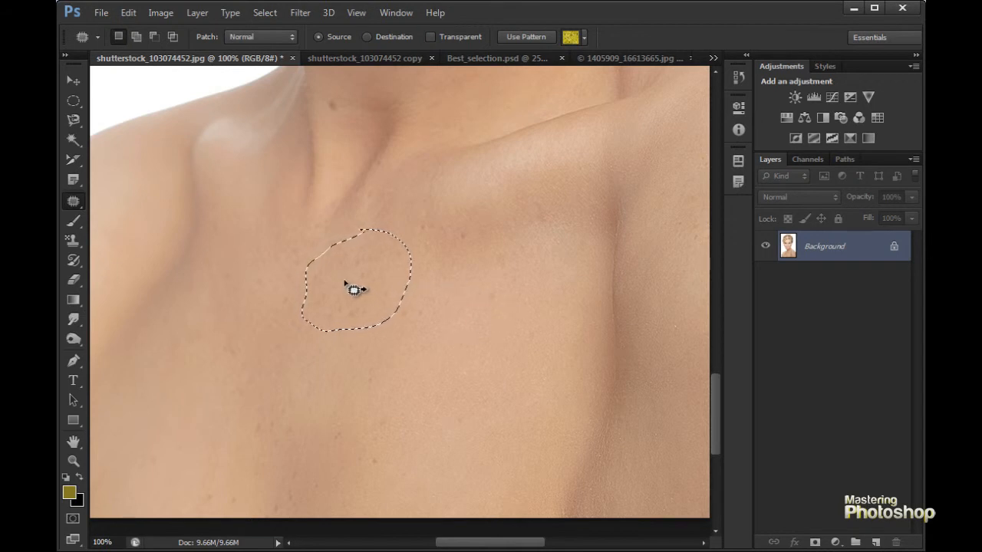
drag(392, 294, 508, 323)
key(ctrl+d)
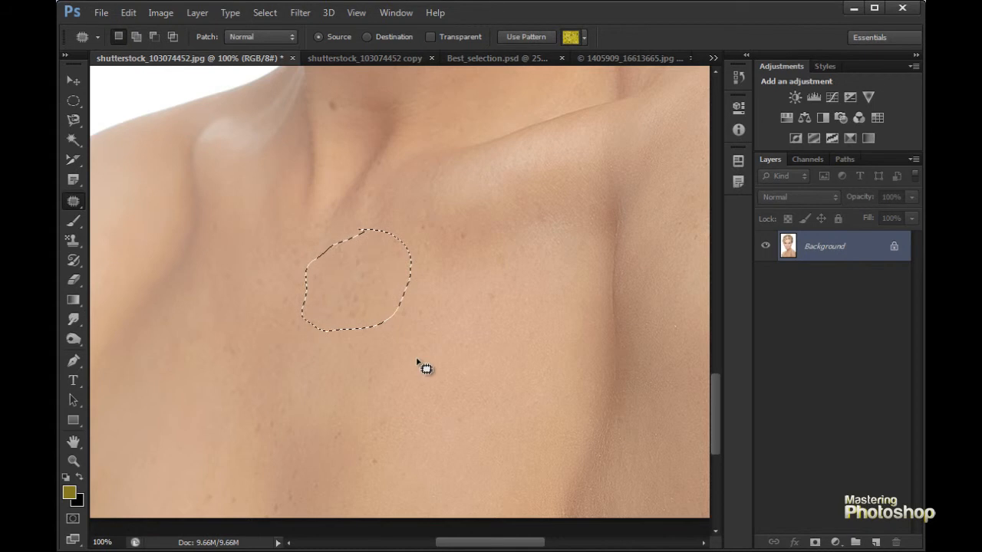
key(ctrl+d)
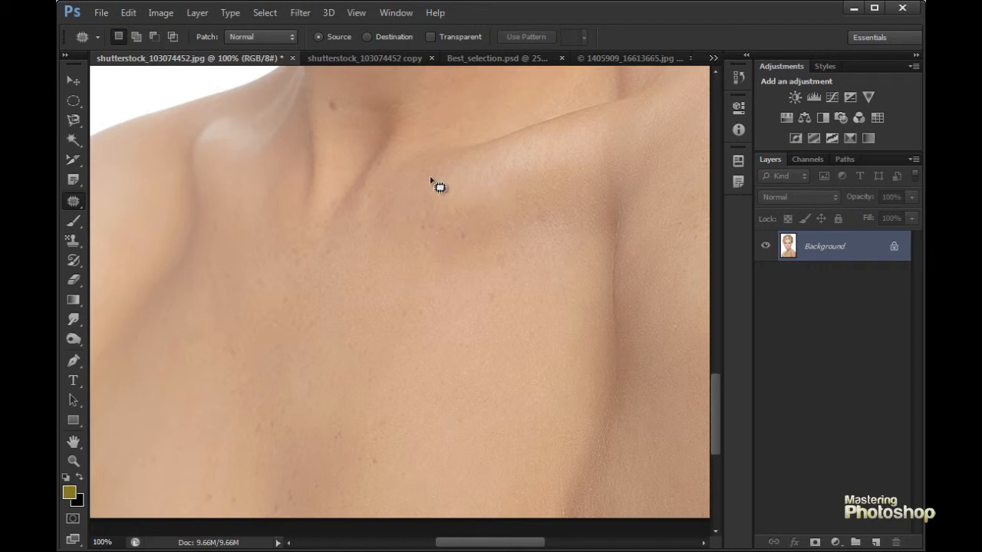
- Outline both deer in the deer photo 1405909_16613665.jpg with the Content-Aware Move tool
click(73, 201)
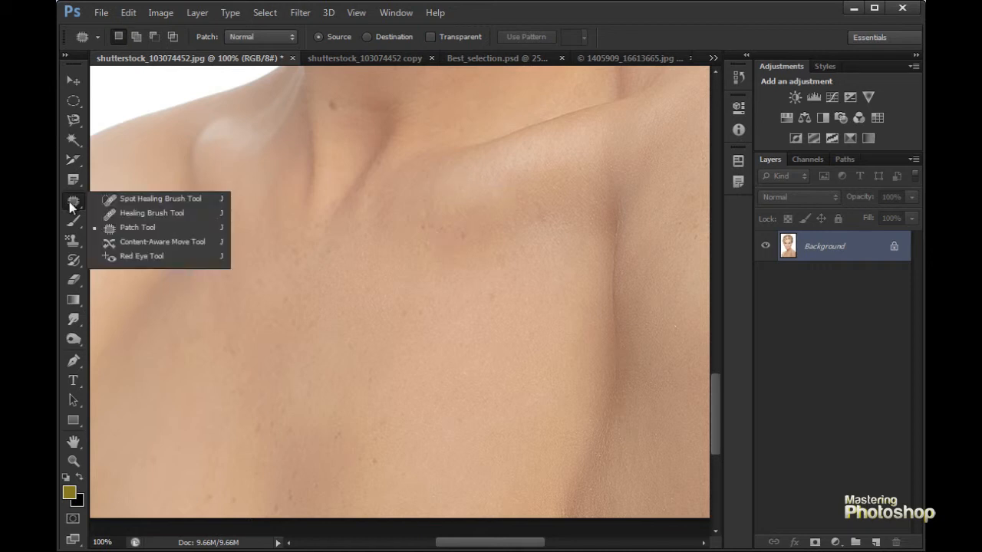
click(177, 244)
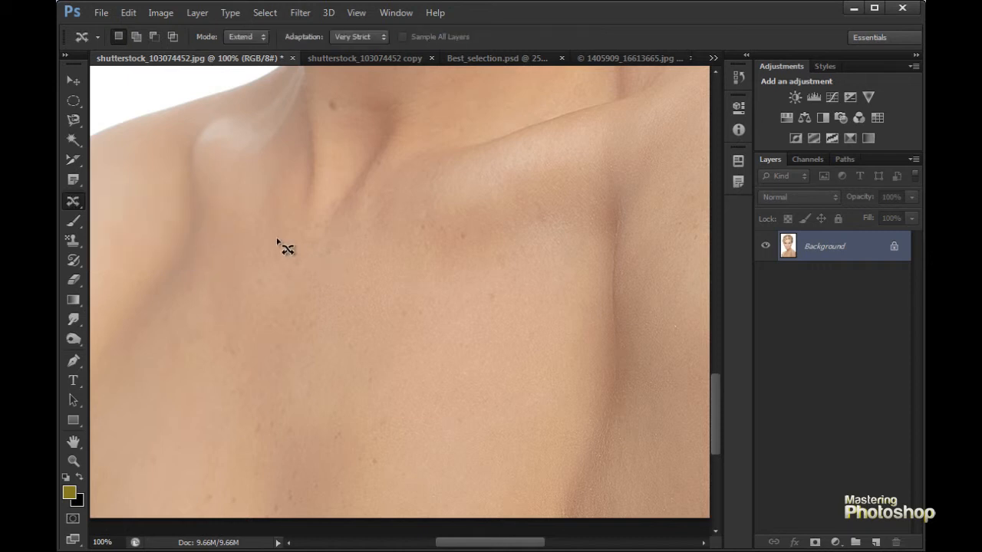
click(359, 58)
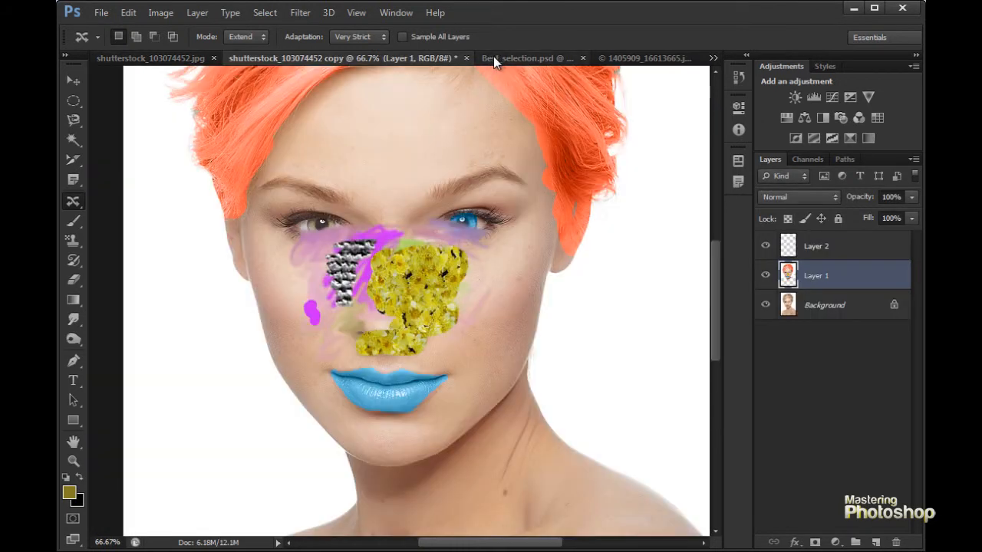
click(557, 57)
click(614, 59)
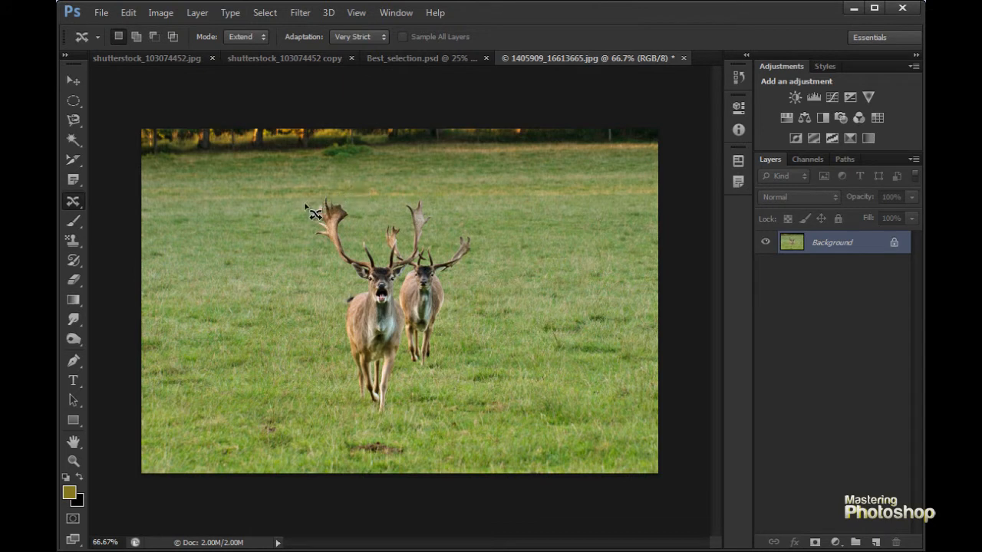
mouse_move(319, 253)
mouse_down()
mouse_move(341, 294)
mouse_move(342, 402)
mouse_move(353, 415)
mouse_move(390, 420)
mouse_move(401, 383)
mouse_move(447, 344)
mouse_move(481, 232)
mouse_move(466, 223)
mouse_move(441, 243)
mouse_move(421, 186)
mouse_move(397, 218)
mouse_move(368, 209)
mouse_move(337, 192)
mouse_up()
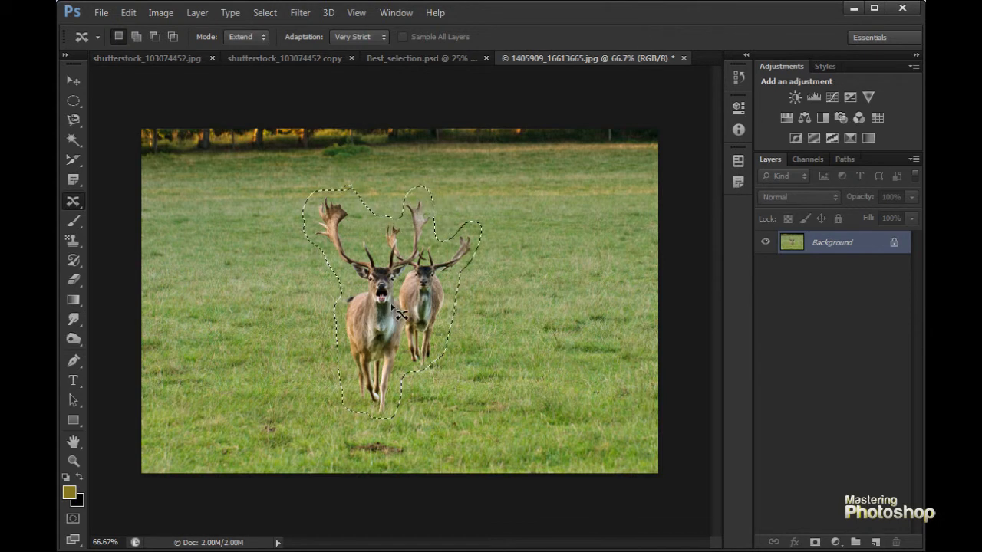
- Try duplicating both deer onto the grass to their left in Extend mode, and set the Content-Aware Move mode to Move
drag(377, 309, 240, 306)
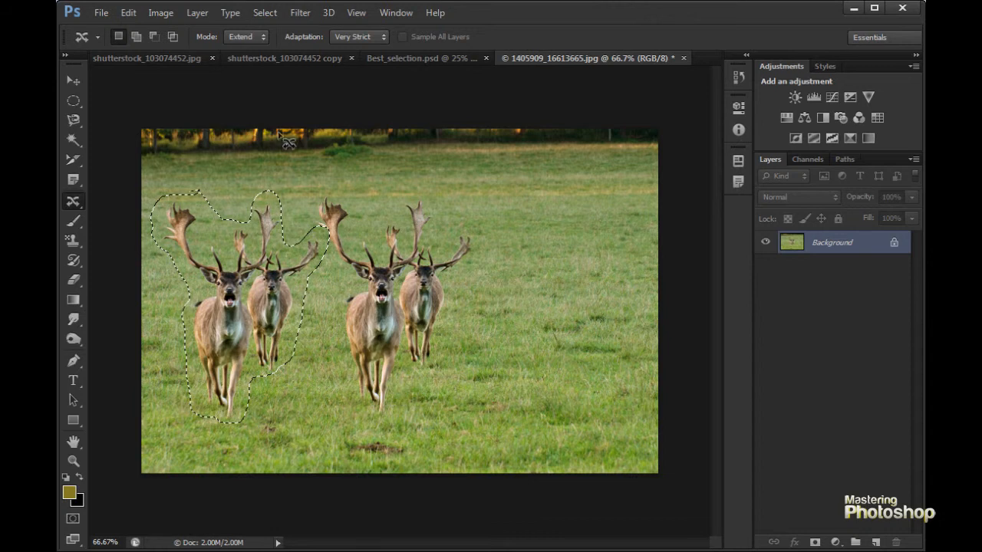
click(241, 36)
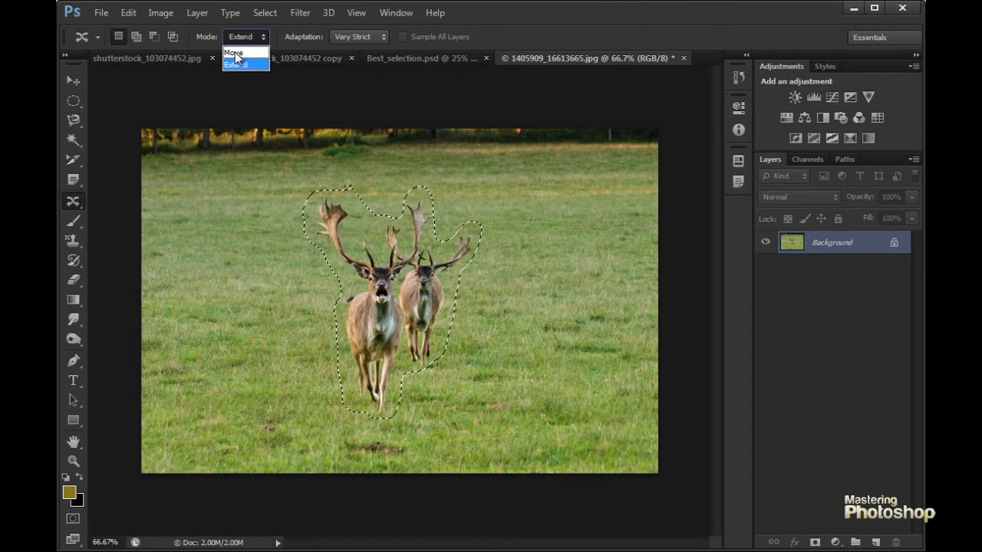
click(236, 52)
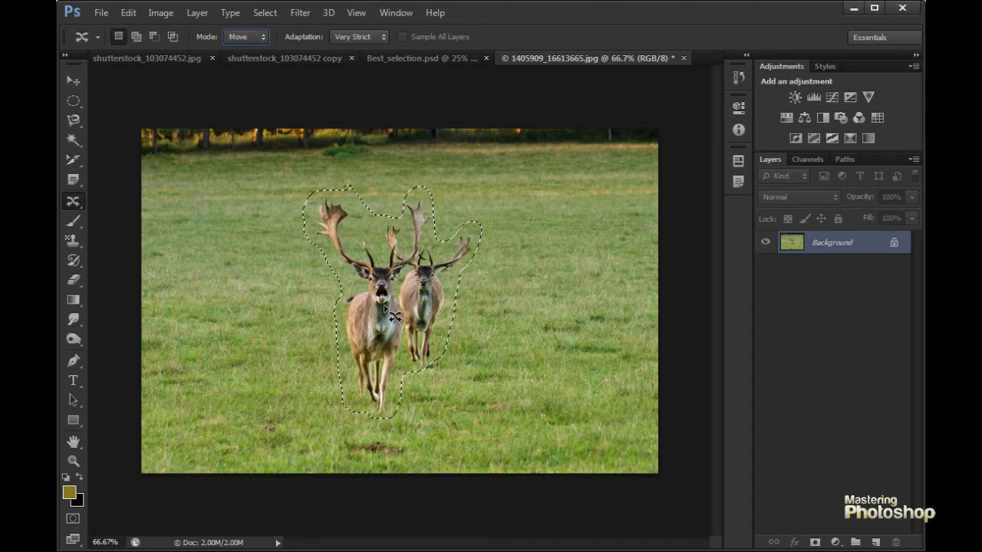
- Try relocating both outlined deer onto the grass to their left in Move mode
drag(385, 306, 223, 306)
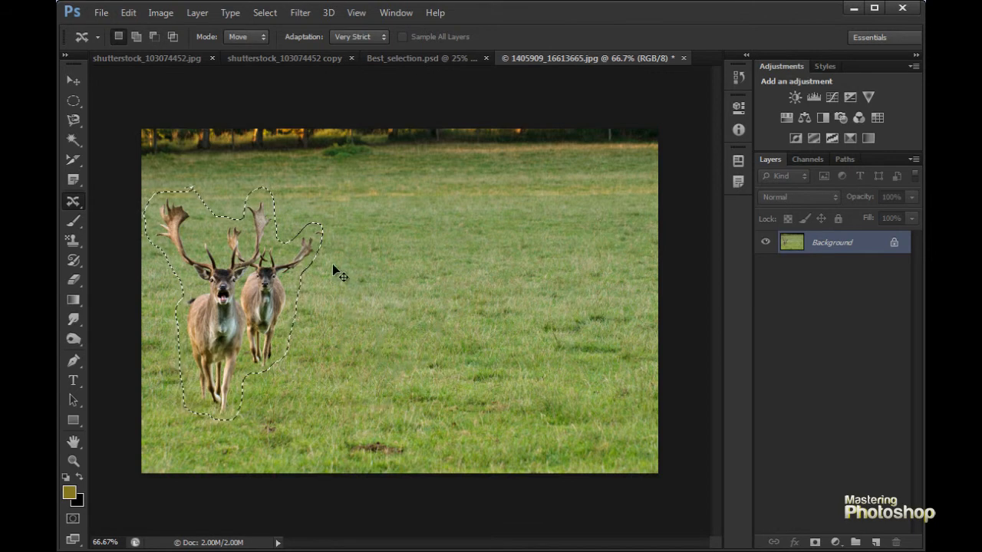
key(ctrl+d)
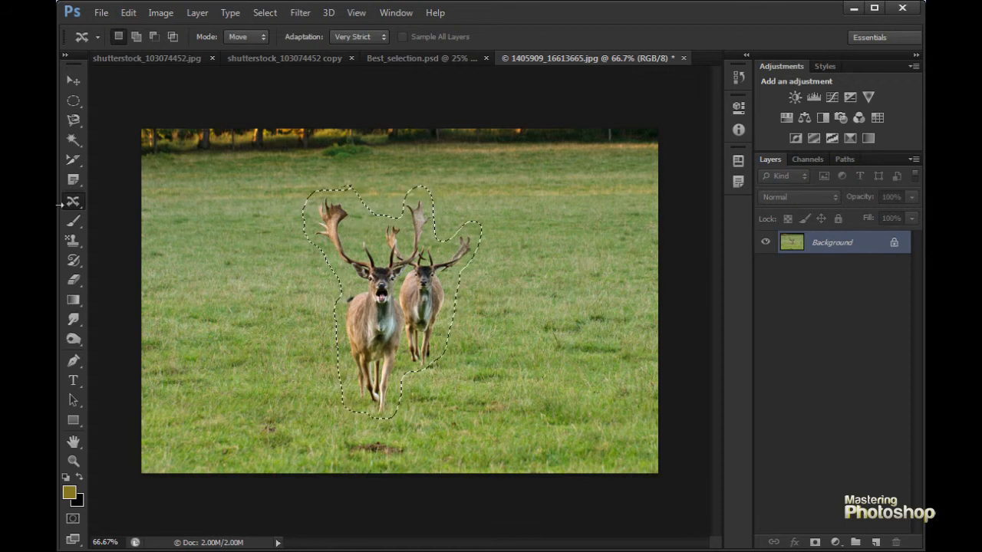
- Relocate both deer onto the grass to their right and clear the selection
drag(378, 313, 544, 311)
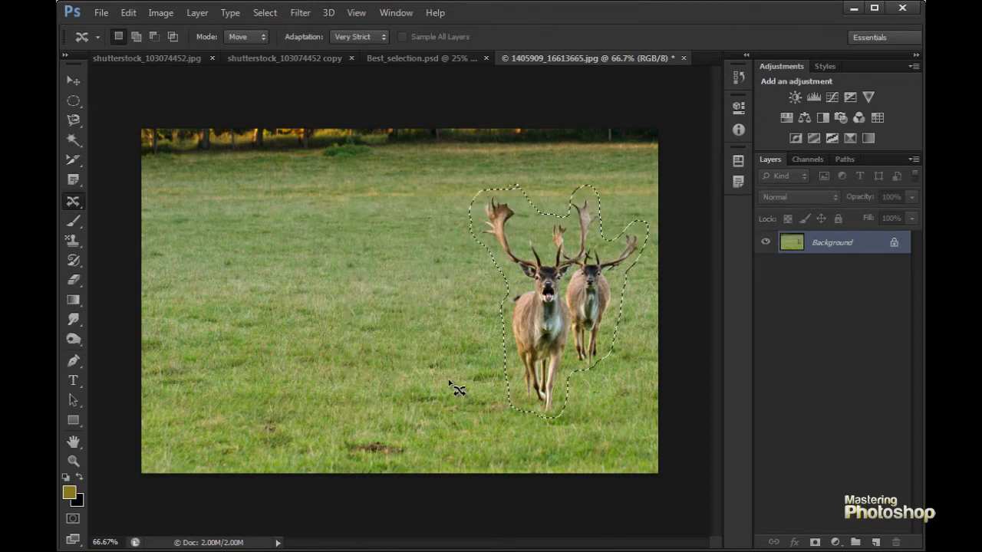
key(ctrl+d)
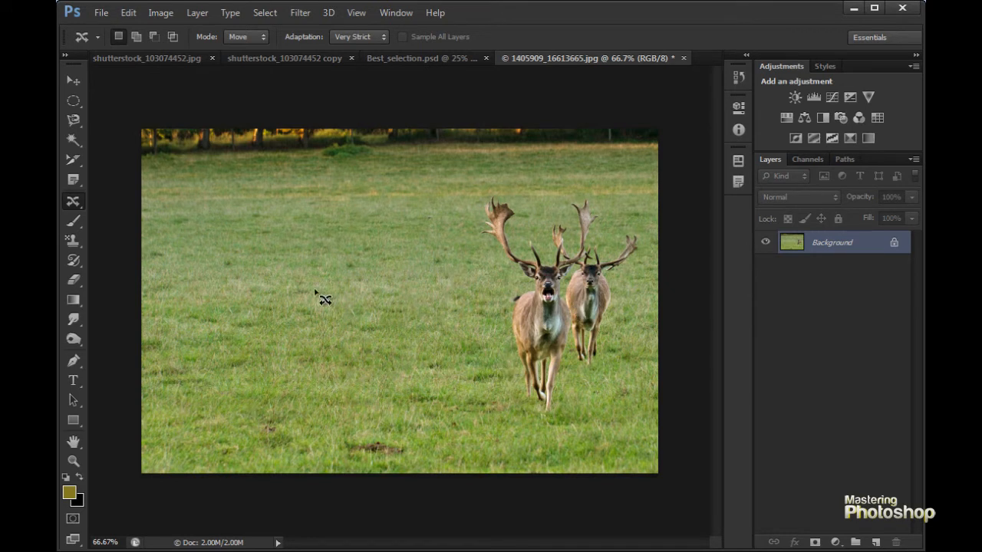
ctrl+click(523, 254)
- Switch to the portrait shutterstock_103074452.jpg and set the Content-Aware Move mode to Extend
key(ctrl+Tab)
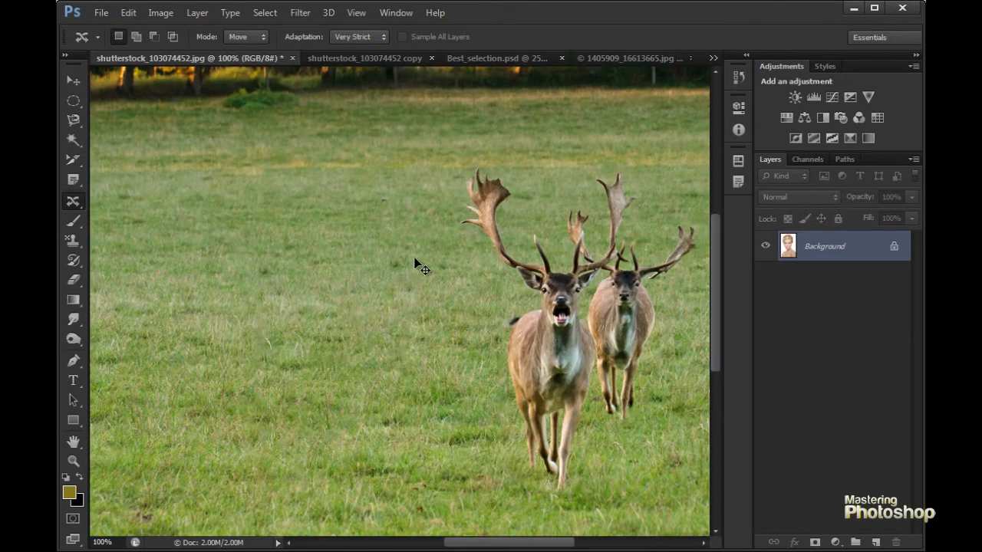
key(ctrl+0)
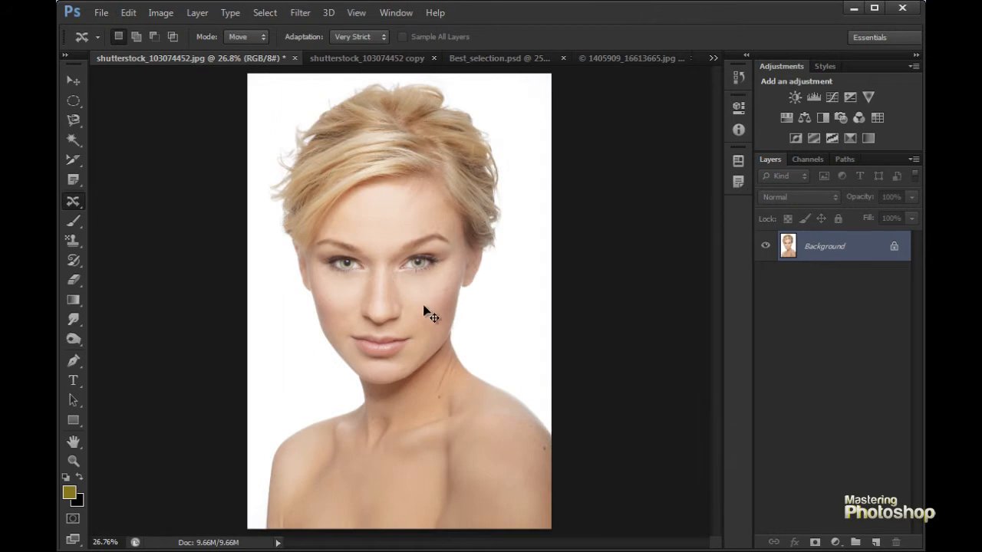
drag(344, 263, 279, 164)
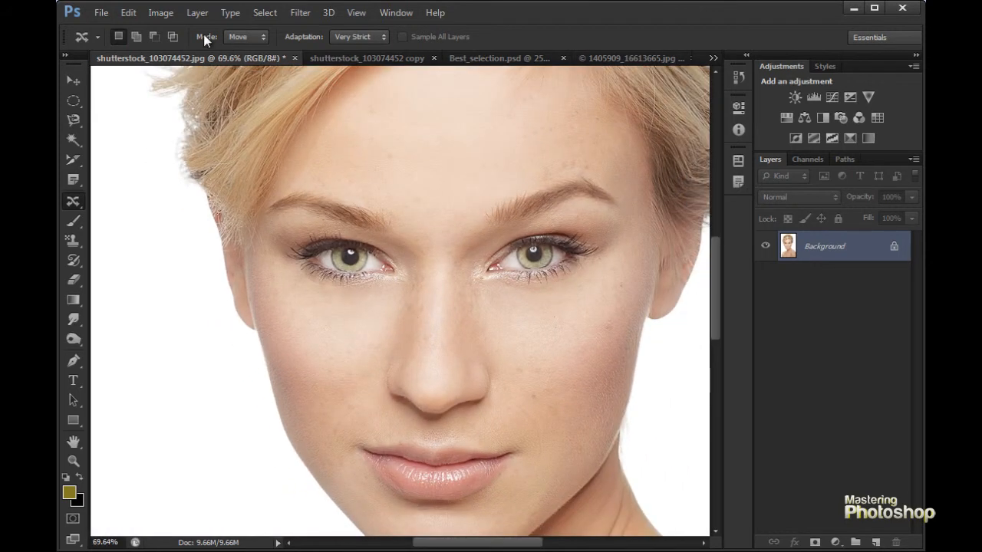
click(256, 38)
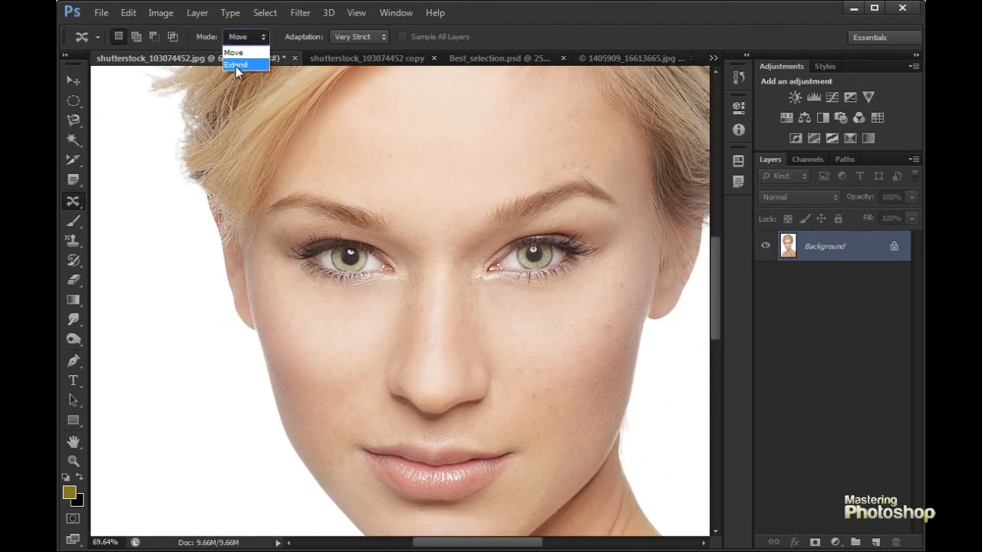
click(237, 67)
- Outline the nose with the Content-Aware Move tool, try lengthening it slightly downward, and clear the selection
ctrl+click(435, 323)
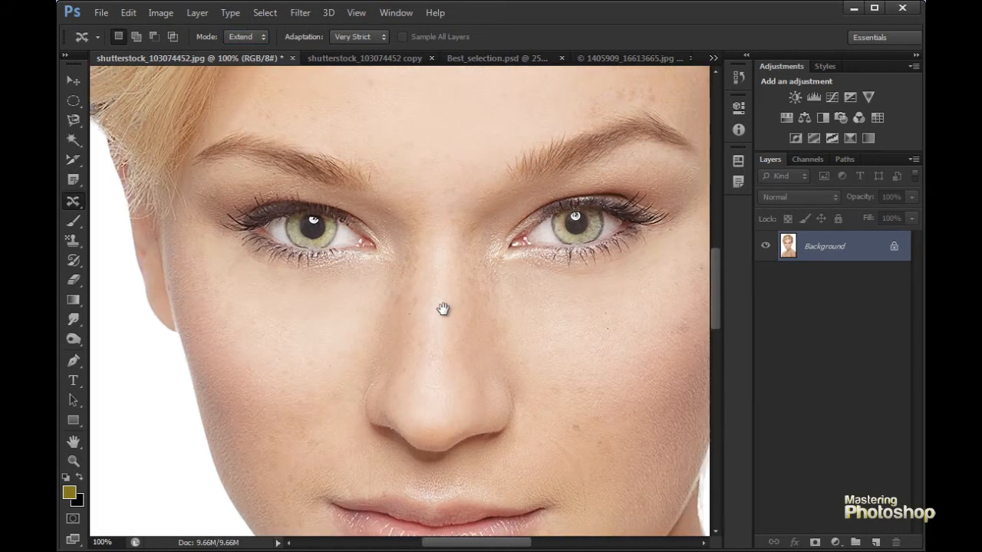
drag(447, 312, 368, 215)
mouse_move(277, 207)
mouse_down()
mouse_move(319, 186)
mouse_move(368, 181)
mouse_move(418, 205)
mouse_move(445, 259)
mouse_move(446, 318)
mouse_move(402, 356)
mouse_move(338, 374)
mouse_up()
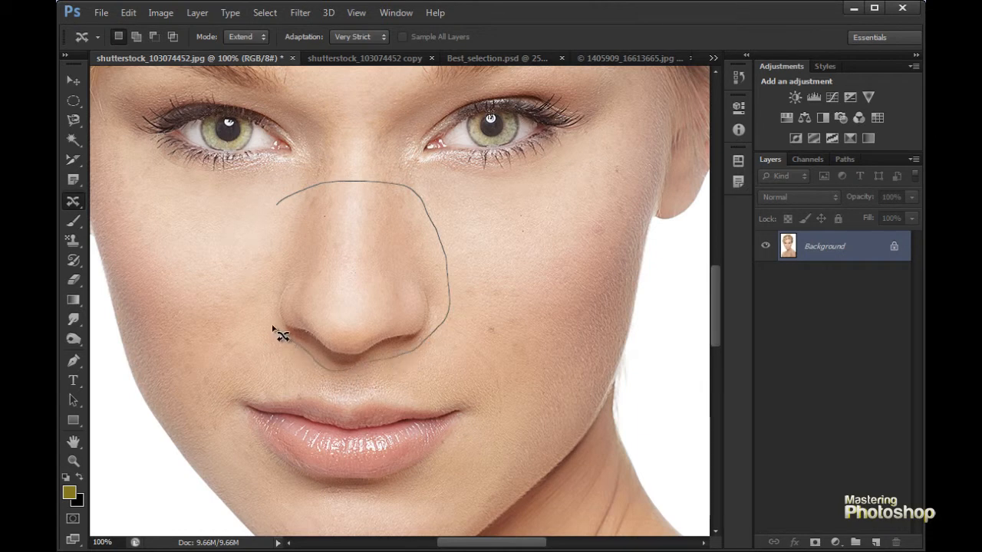
drag(267, 267, 277, 207)
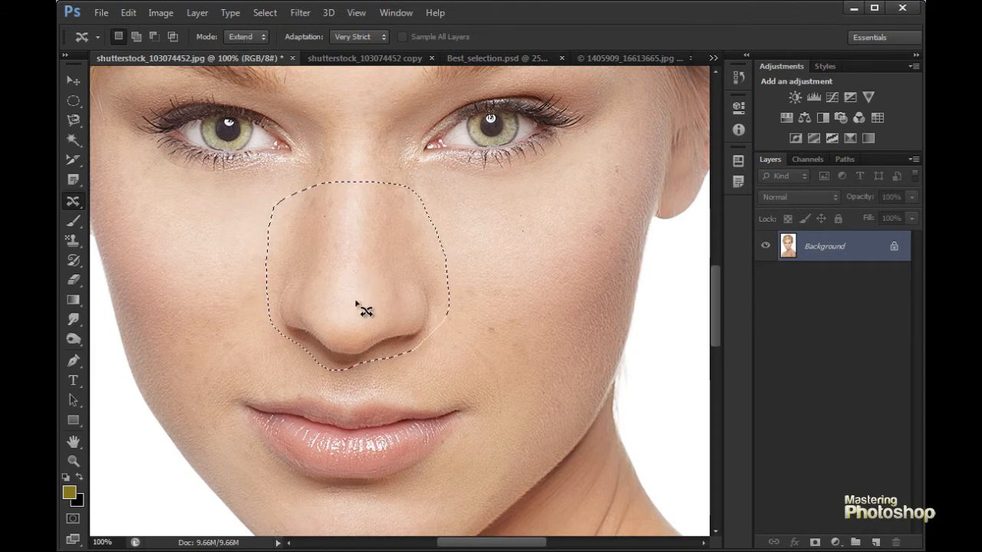
drag(349, 289, 346, 300)
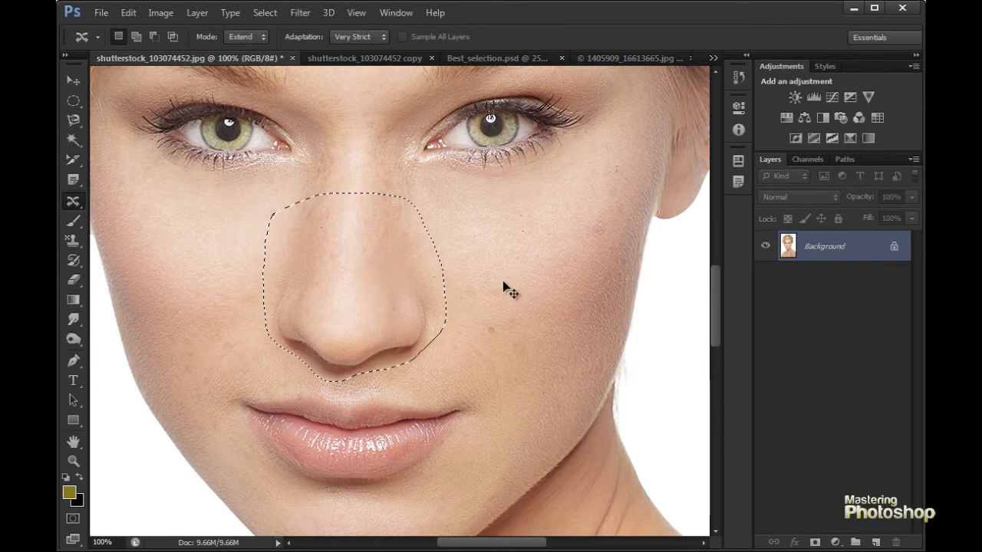
key(ctrl+d)
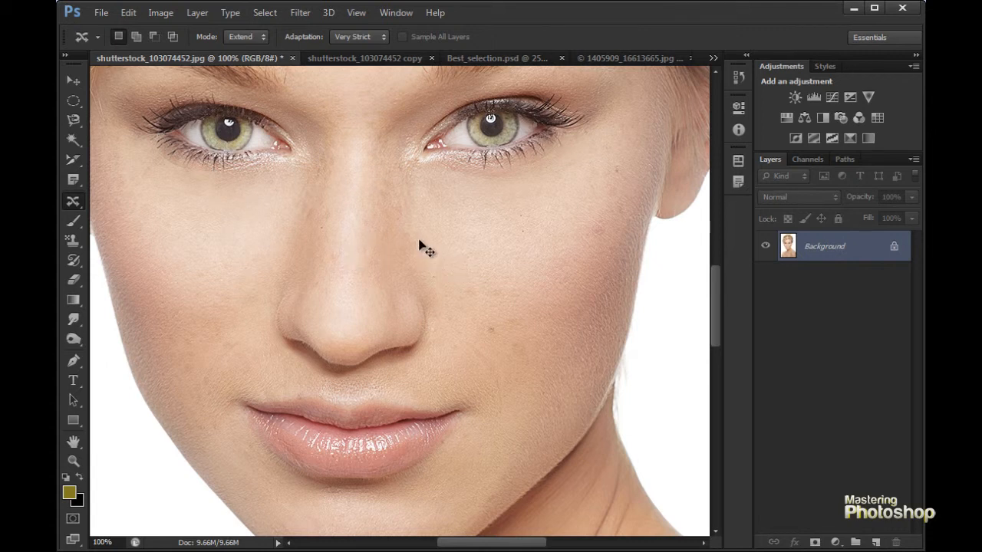
- Compare the lengthened nose with the original and undo the extension
key(ctrl+alt+z)
key(ctrl+alt+z)
key(ctrl+d)
key(ctrl+z)
key(ctrl+z)
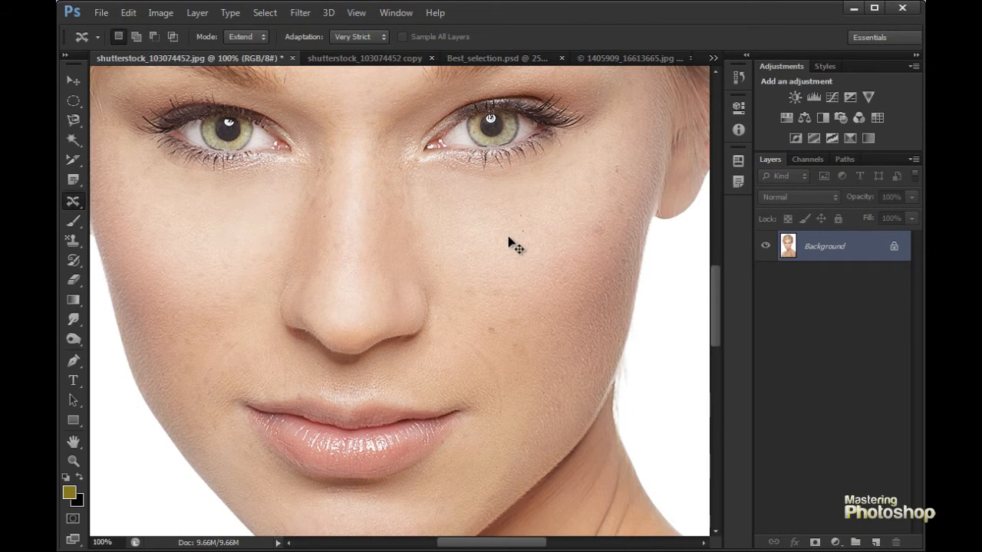
- Outline the nose again with a wider margin and extend it slightly downward with Content-Aware Move
mouse_move(279, 197)
mouse_down()
mouse_move(452, 280)
mouse_move(327, 377)
mouse_move(277, 202)
mouse_up()
drag(359, 242, 355, 250)
key(ctrl+z)
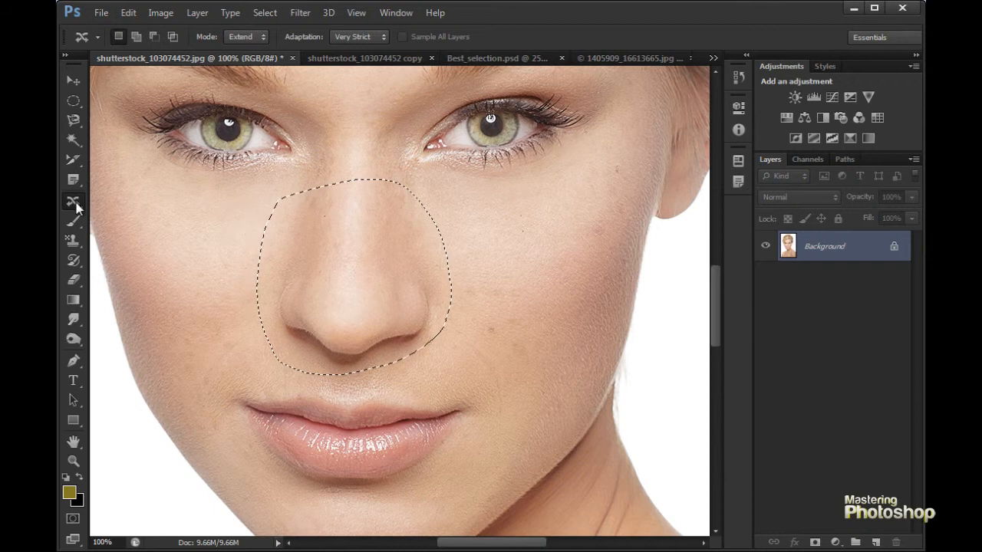
drag(337, 209, 335, 223)
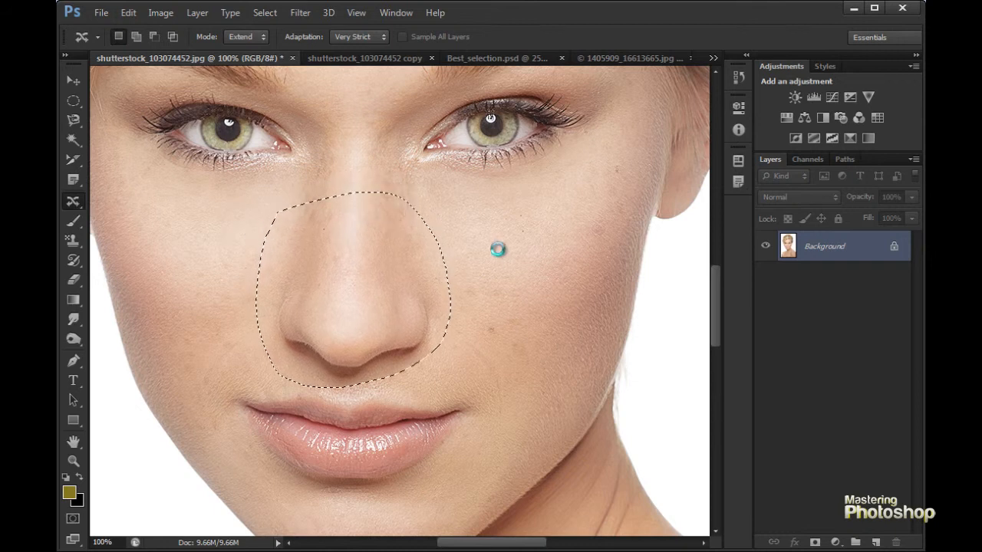
key(ctrl+d)
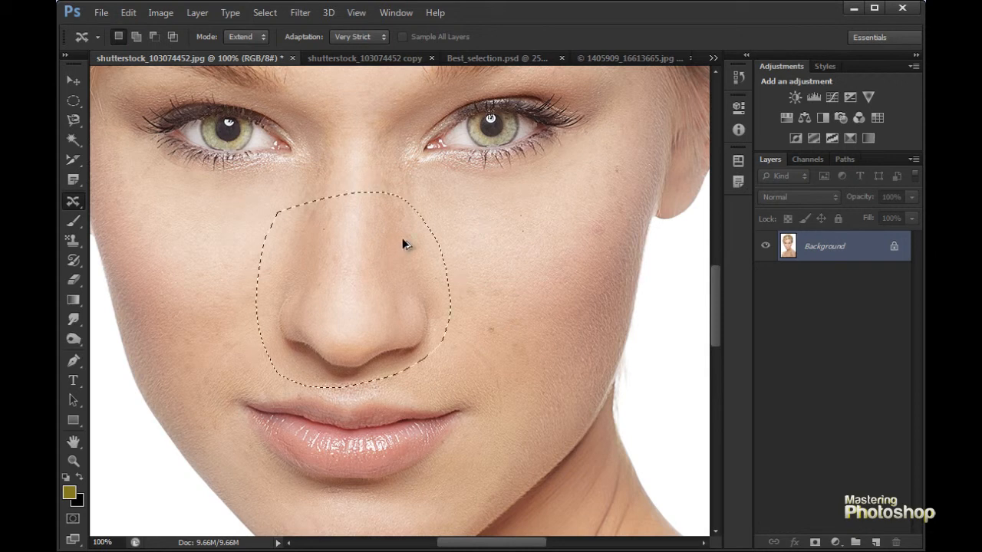
- Step back and forward through the history repeatedly to compare the nose before and after the extension
key(ctrl+alt+z)
key(ctrl+alt+z)
key(ctrl+shift+z)
key(ctrl+shift+z)
key(ctrl+alt+z)
key(ctrl+alt+z)
key(ctrl+shift+z)
key(ctrl+shift+z)
key(ctrl+alt+z)
key(ctrl+alt+z)
key(ctrl+alt+z)
key(ctrl+alt+z)
key(ctrl+alt+z)
key(ctrl+shift+z)
key(ctrl+shift+z)
key(ctrl+alt+z)
key(ctrl+alt+z)
key(ctrl+shift+z)
key(ctrl+shift+z)
key(ctrl+alt+z)
key(ctrl+alt+z)
key(ctrl+shift+z)
key(ctrl+shift+z)
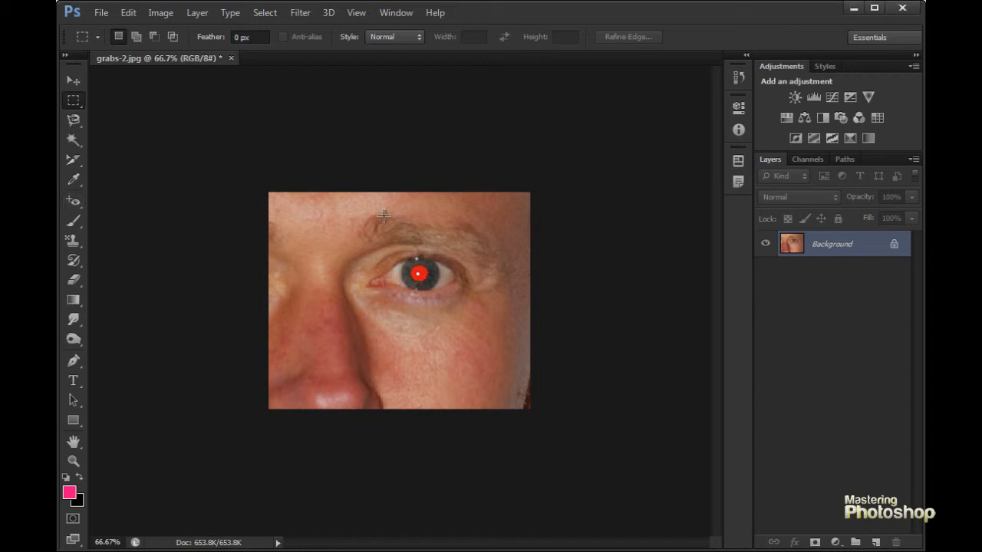
- Correct the red pupil in grabs-2.jpg with the Red Eye tool at 100% pupil size and 55% darken amount
click(71, 203)
right_click(75, 206)
click(125, 252)
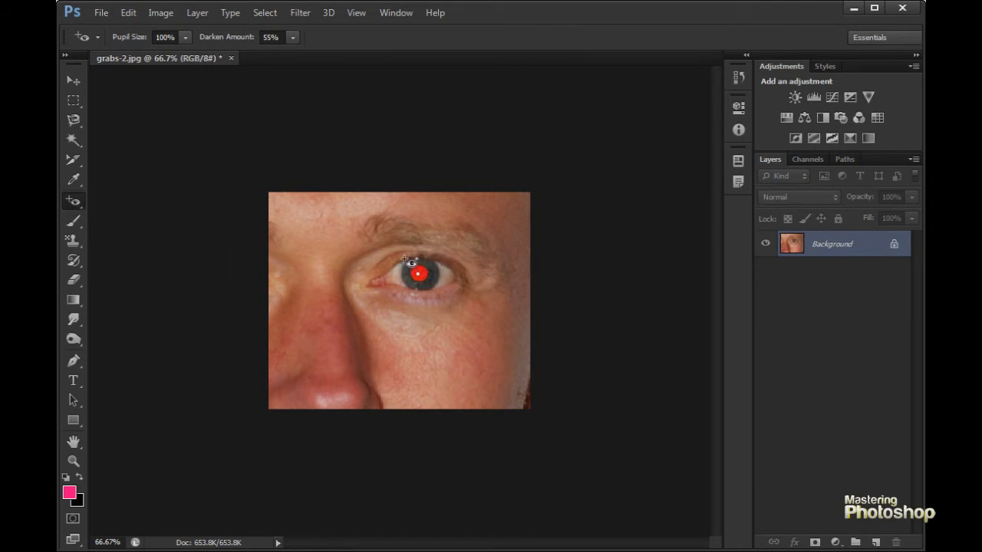
drag(399, 253, 443, 296)
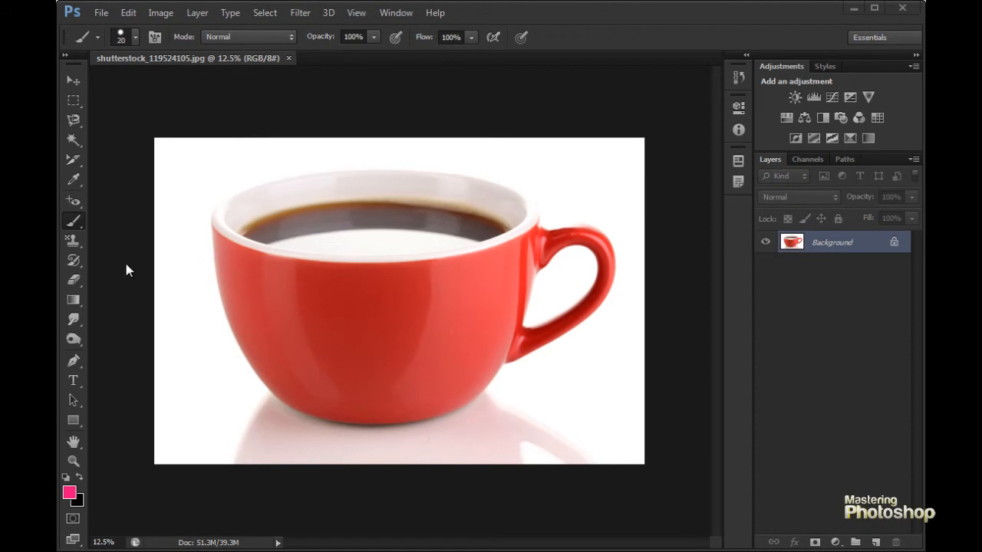
- Enlarge the Brush tool to 50 px and paint a pink scribble over the front of the red coffee cup
click(74, 225)
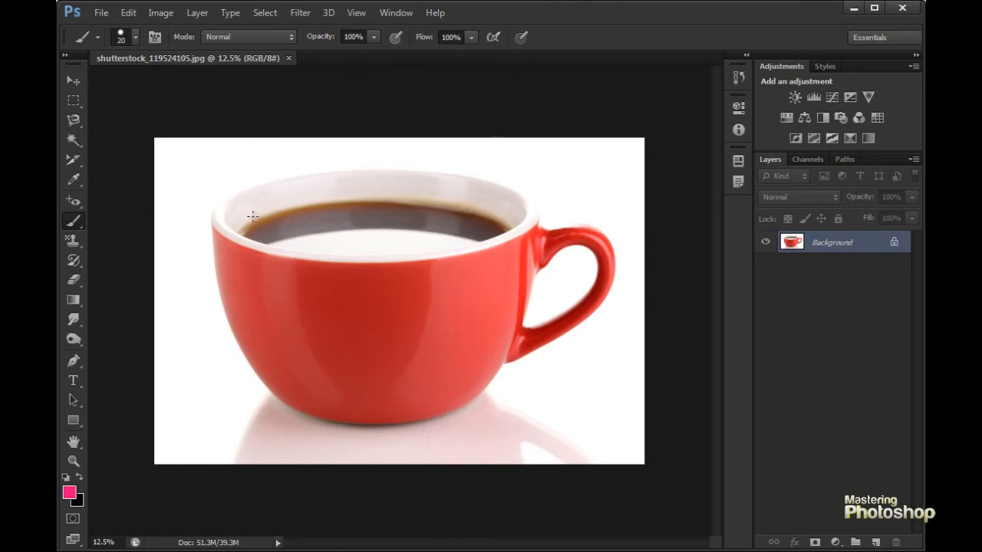
key(bracketright)
mouse_move(210, 316)
mouse_down()
mouse_move(303, 312)
mouse_move(268, 354)
mouse_move(362, 339)
mouse_move(360, 371)
mouse_move(360, 312)
mouse_move(253, 260)
mouse_move(212, 395)
mouse_up()
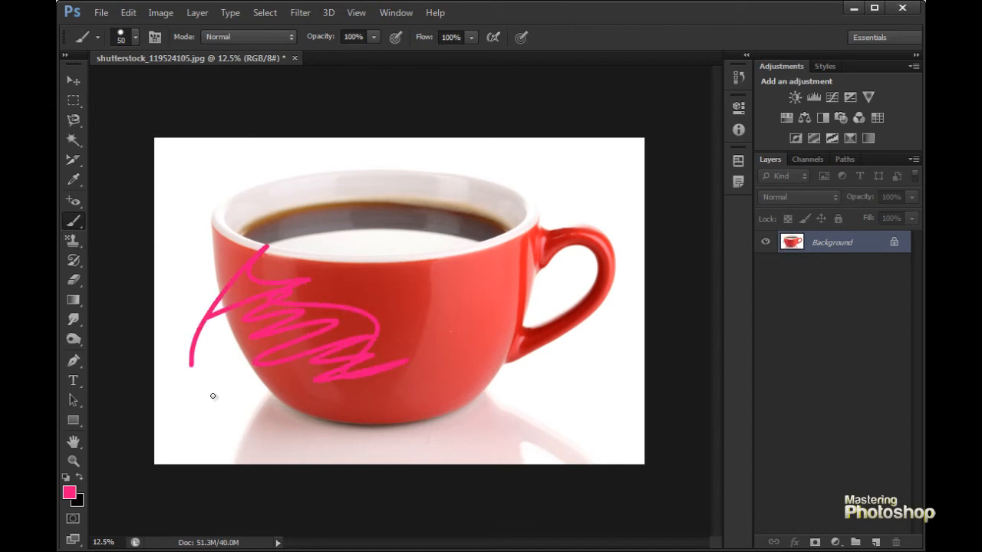
click(73, 222)
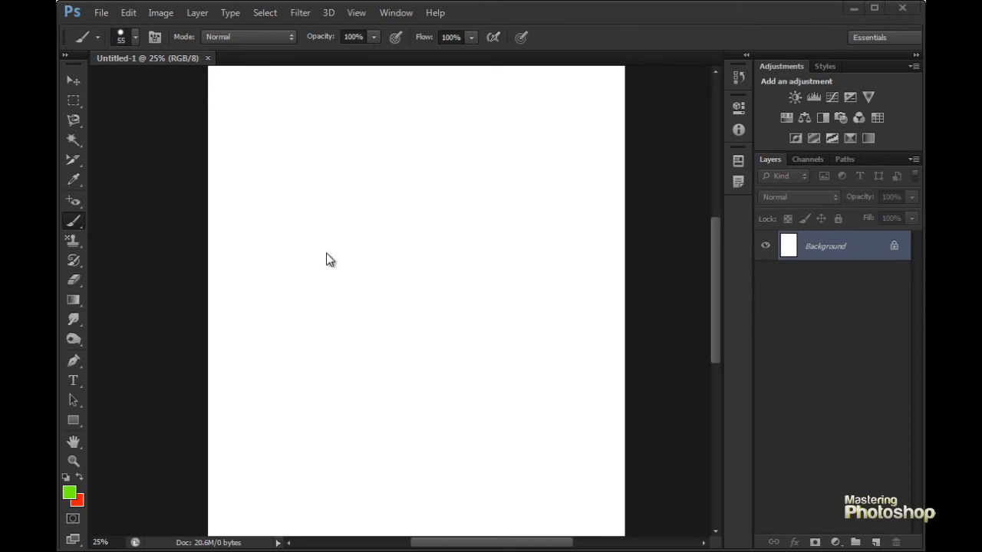
- Paint several wavy green brush strokes at 55 px across the blank Untitled-1 canvas
click(78, 217)
mouse_move(274, 205)
mouse_down()
mouse_move(327, 217)
mouse_move(364, 283)
mouse_move(367, 430)
mouse_up()
drag(395, 153, 433, 182)
drag(463, 227, 455, 405)
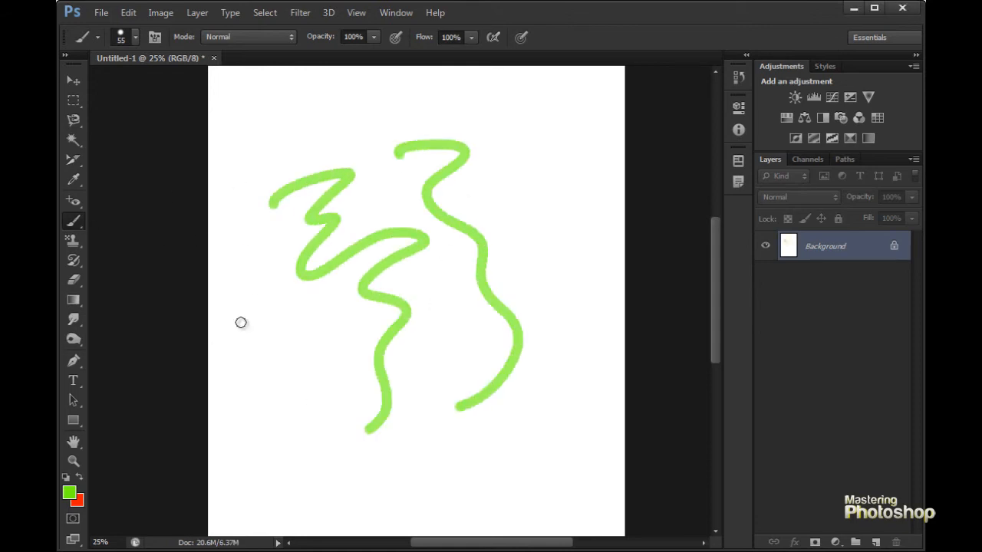
mouse_move(365, 124)
mouse_down()
mouse_move(265, 254)
mouse_move(280, 339)
mouse_up()
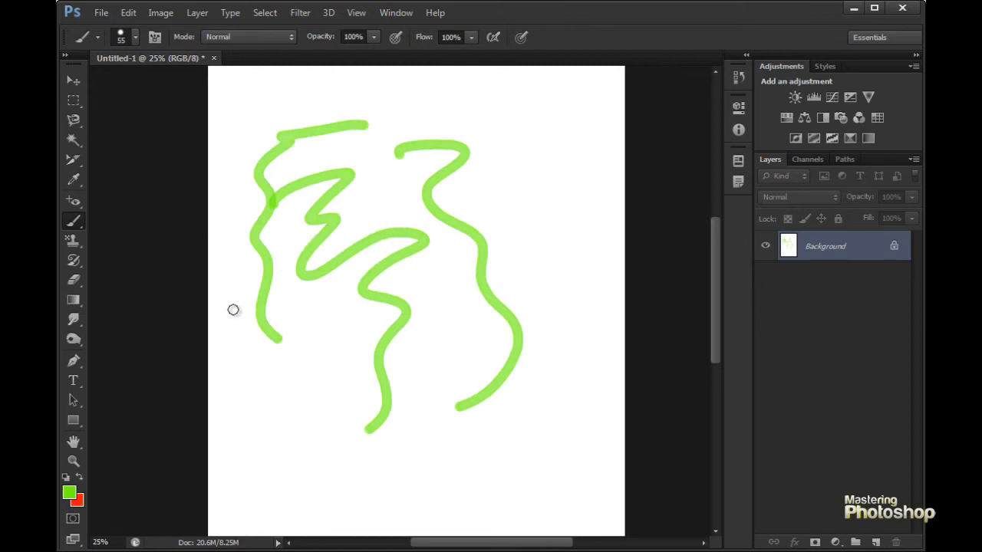
drag(484, 189, 514, 311)
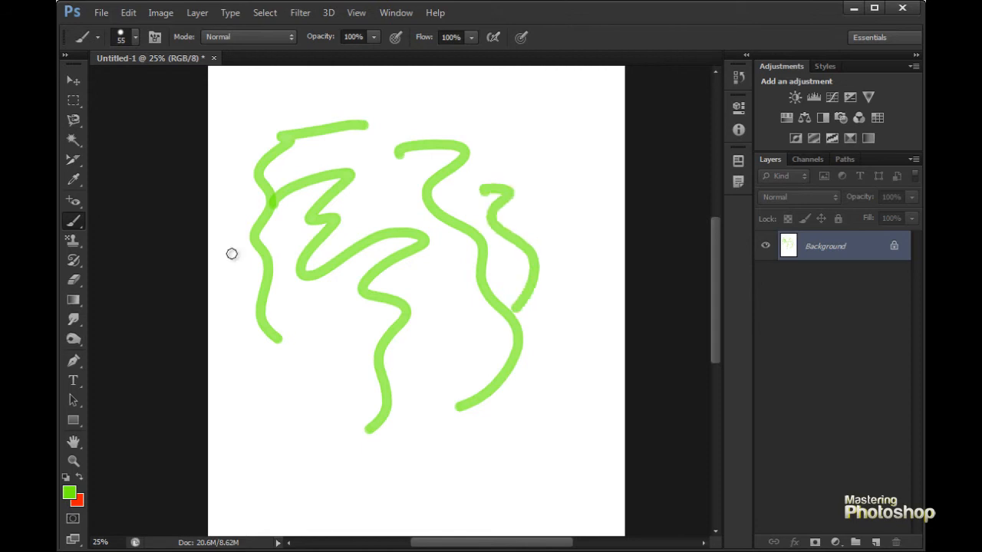
- Choose the 59 px spatter brush tip and paint a short green zigzag below the wavy strokes
click(136, 37)
drag(238, 216, 241, 188)
click(164, 251)
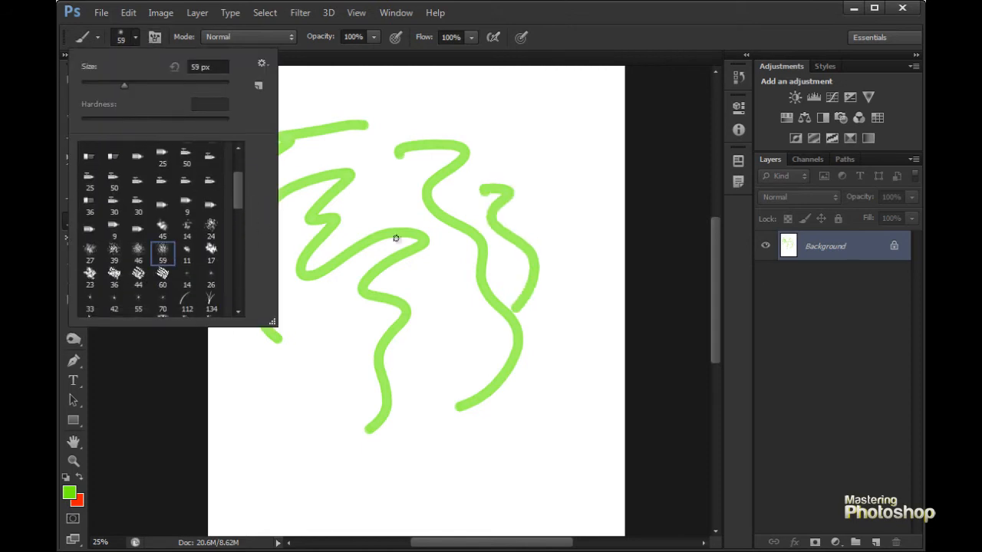
click(310, 328)
mouse_move(291, 359)
mouse_down()
mouse_move(341, 359)
mouse_move(374, 400)
mouse_up()
- Enlarge the spatter brush to 150 px and paint a thick green stroke across the middle of the canvas
key(])
key(])
key(])
key(])
key(])
key(])
mouse_move(351, 220)
mouse_down()
mouse_move(430, 222)
mouse_move(453, 276)
mouse_up()
- Paint overlapping translucent strokes over the middle at 44% brush opacity, first in green and again in the default black
key(4)
key(4)
mouse_move(397, 230)
mouse_down()
mouse_move(452, 256)
mouse_move(447, 264)
mouse_move(421, 243)
mouse_move(433, 232)
mouse_move(432, 249)
mouse_move(460, 287)
mouse_up()
key(d)
mouse_move(375, 208)
mouse_down()
mouse_move(380, 261)
mouse_move(460, 330)
mouse_move(548, 203)
mouse_up()
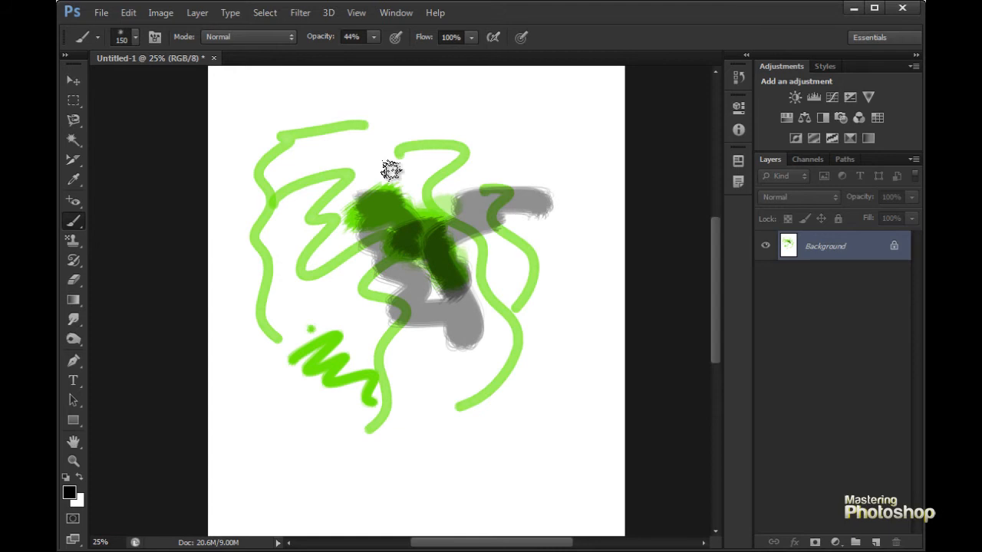
- Choose the 134 px grass brush tip, enlarge it to 250 px, and paint black grass blades down the canvas
click(135, 38)
drag(241, 202, 238, 213)
click(211, 207)
mouse_move(373, 132)
mouse_down()
mouse_move(471, 141)
mouse_move(421, 171)
mouse_move(438, 188)
mouse_up()
key(bracketright)
key(bracketright)
key(bracketright)
key(bracketright)
mouse_move(311, 209)
mouse_down()
mouse_move(361, 246)
mouse_move(337, 284)
mouse_move(448, 360)
mouse_move(478, 407)
mouse_move(394, 465)
mouse_move(495, 486)
mouse_move(510, 469)
mouse_up()
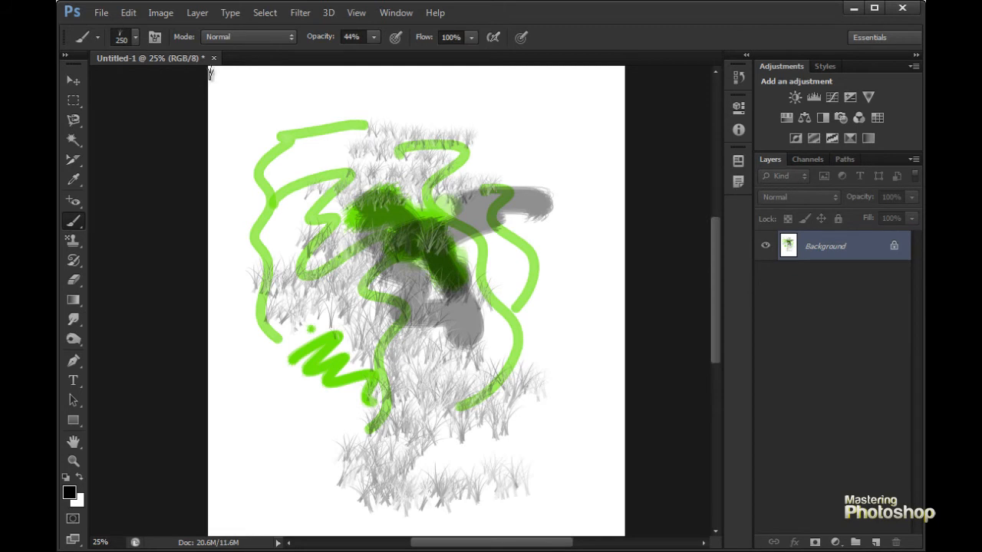
- Choose the 74 px maple leaf brush tip and enlarge it to 400 px
click(135, 37)
click(90, 226)
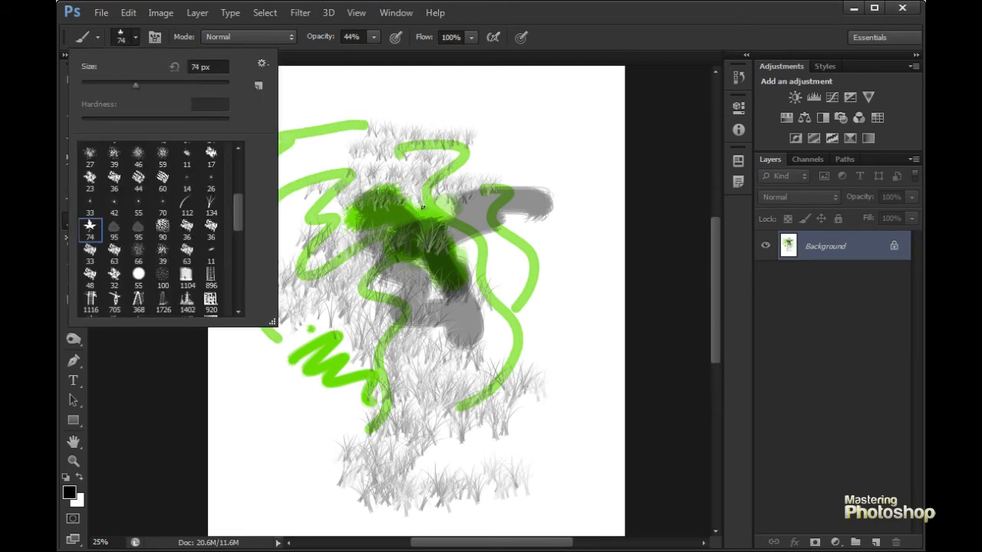
click(489, 118)
key(])
key(])
key(])
key(])
key(])
key(])
key(])
key(])
key(])
key(])
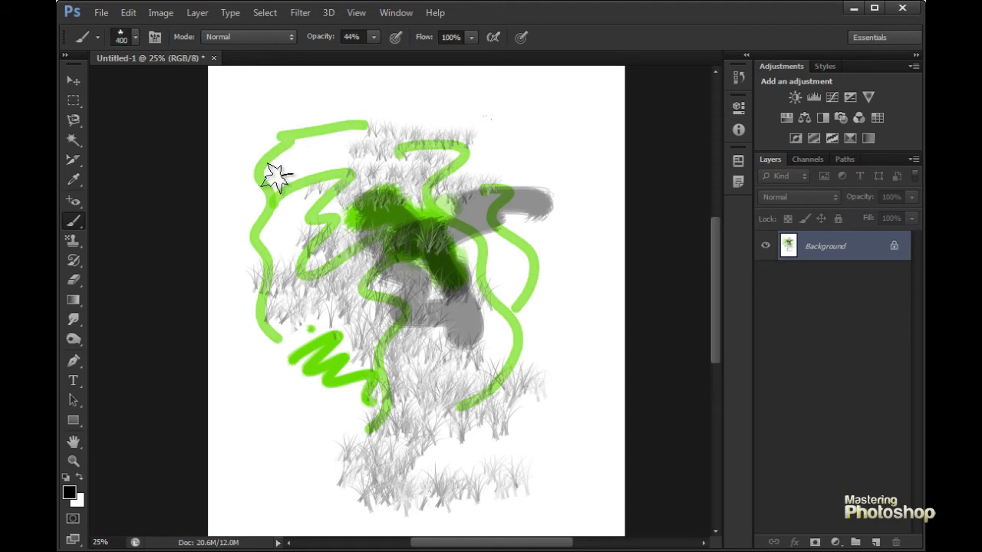
- Set the foreground colour to red and the background colour to bright green
click(69, 492)
click(857, 249)
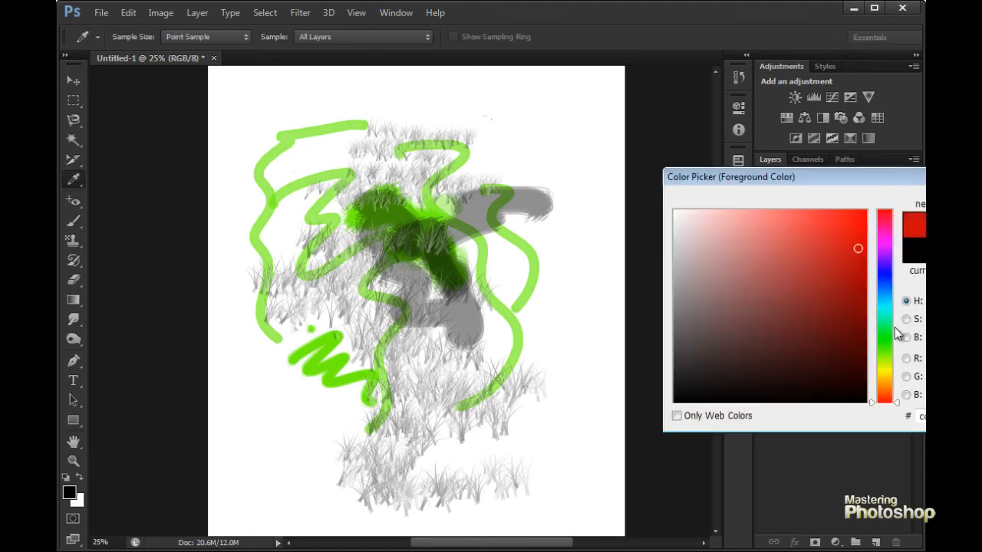
key(Return)
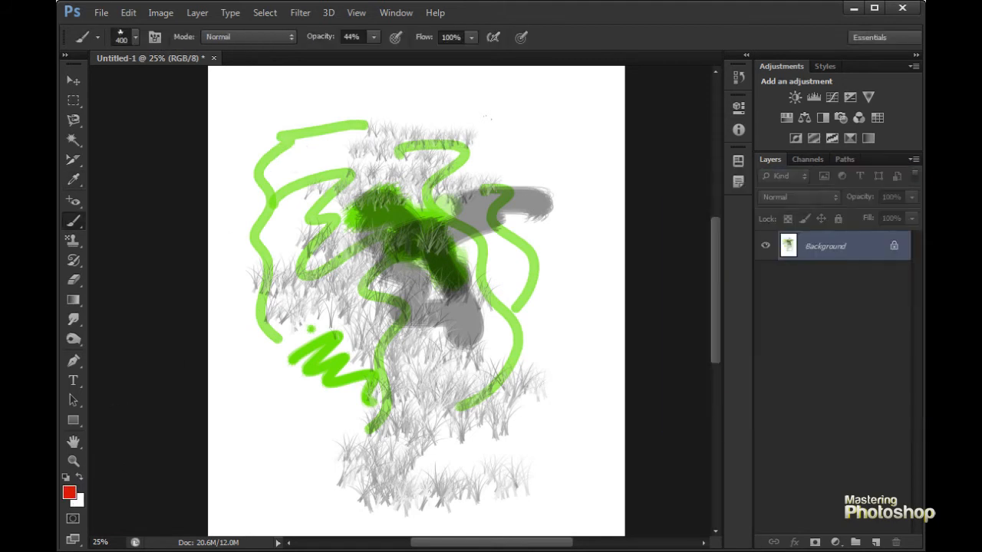
click(77, 500)
click(885, 355)
click(864, 212)
key(Return)
- Scatter red and orange maple leaves across the canvas, raising the brush opacity to 100% for the denser strokes
mouse_move(395, 130)
mouse_down()
mouse_move(426, 261)
mouse_move(456, 201)
mouse_move(433, 264)
mouse_move(319, 234)
mouse_move(357, 327)
mouse_move(338, 379)
mouse_move(469, 314)
mouse_move(515, 221)
mouse_up()
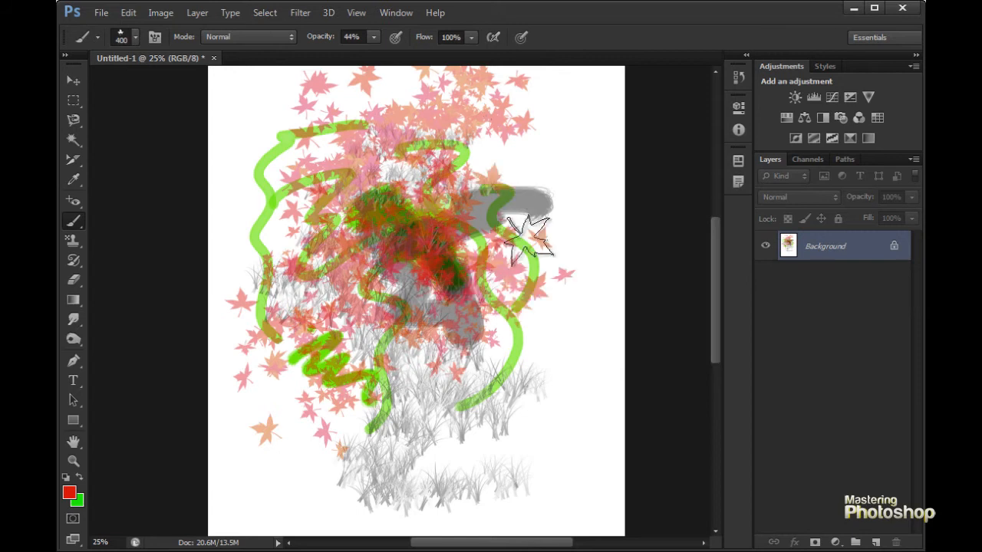
key(0)
drag(407, 245, 408, 326)
mouse_move(286, 172)
mouse_down()
mouse_move(384, 261)
mouse_move(446, 172)
mouse_move(504, 301)
mouse_move(473, 334)
mouse_move(378, 384)
mouse_up()
drag(312, 392, 510, 410)
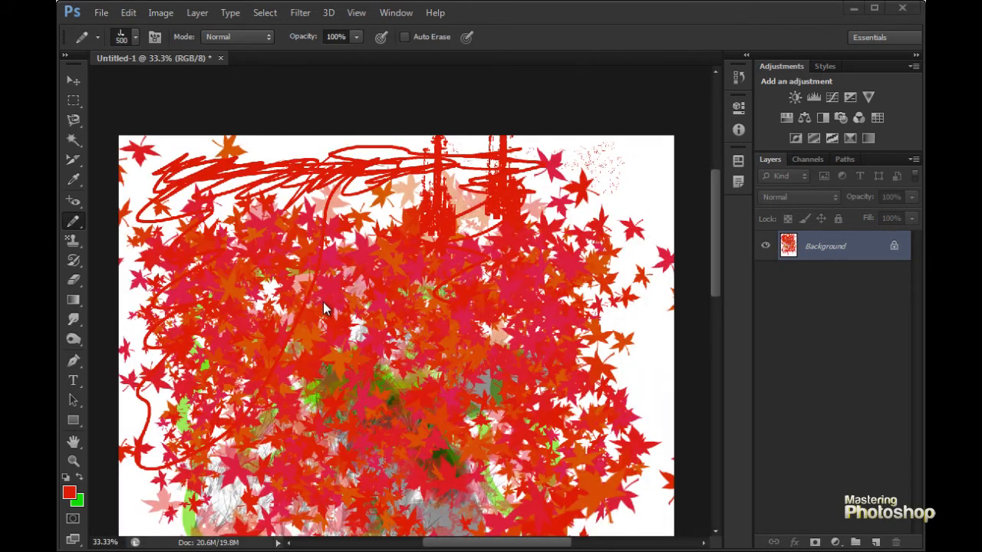
click(73, 221)
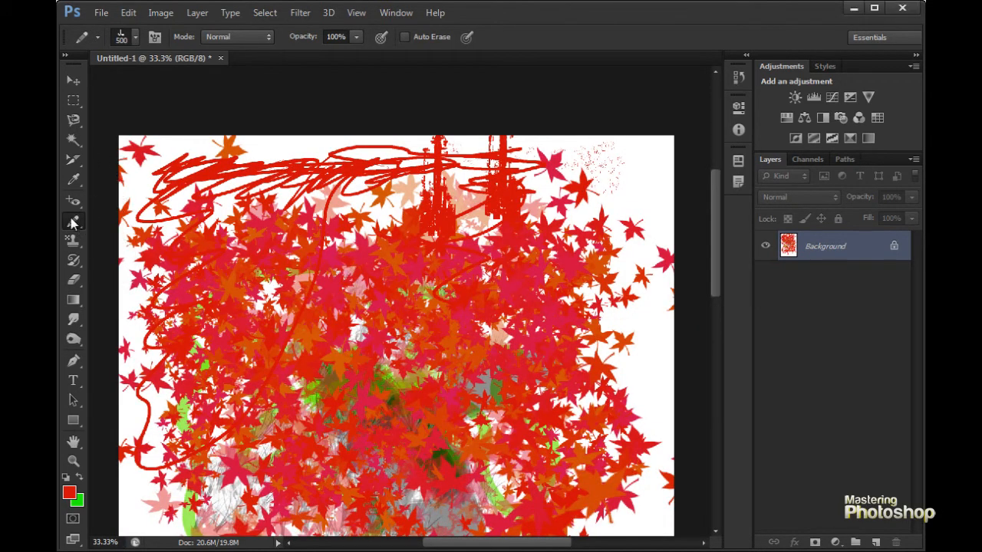
click(73, 221)
click(166, 220)
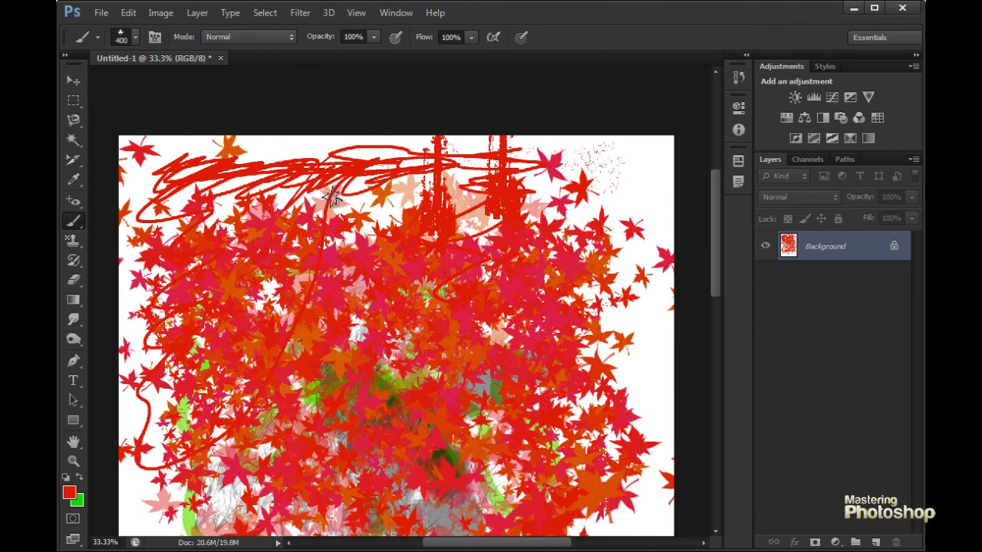
click(73, 224)
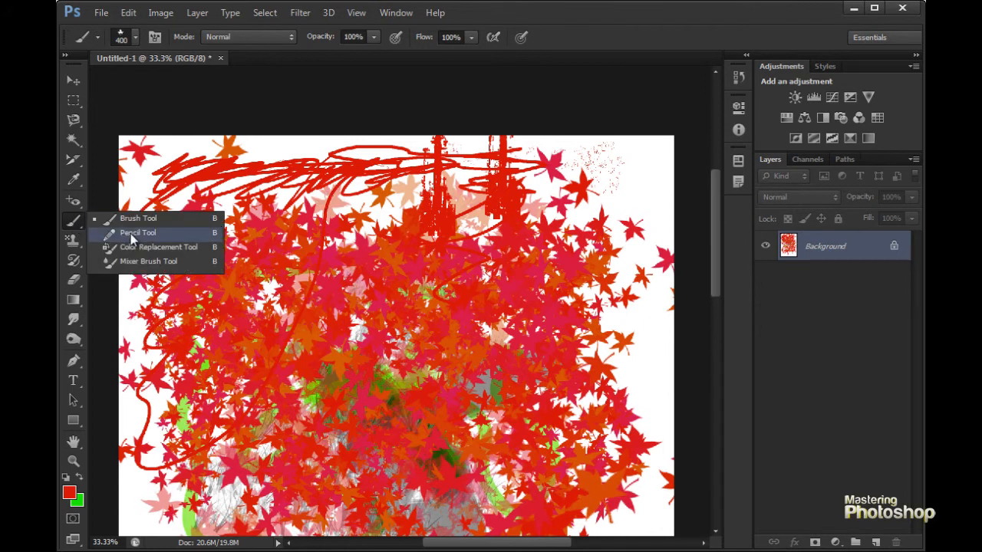
click(131, 235)
click(75, 220)
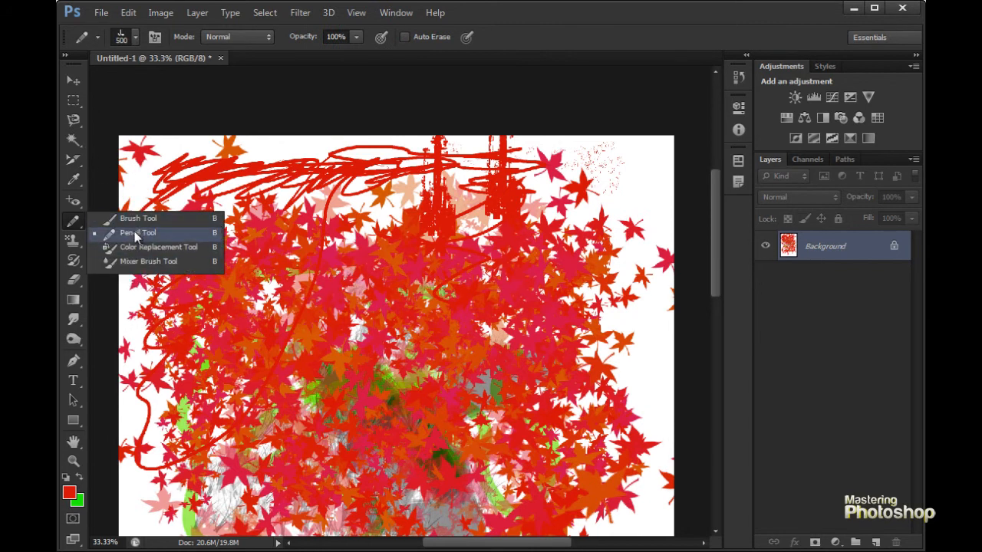
click(139, 236)
- Activate the Color Replacement Tool for the portrait of the short-haired blonde woman
click(72, 220)
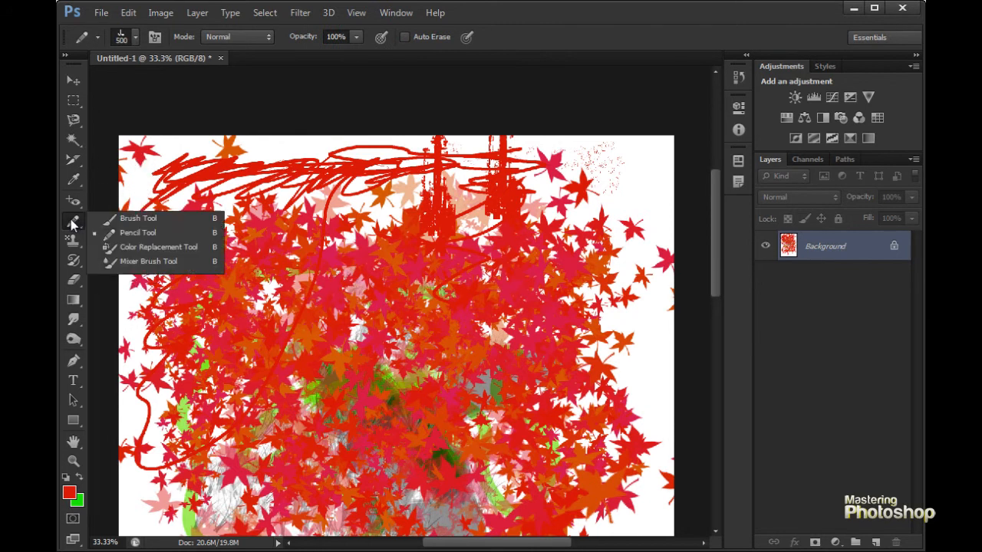
click(157, 247)
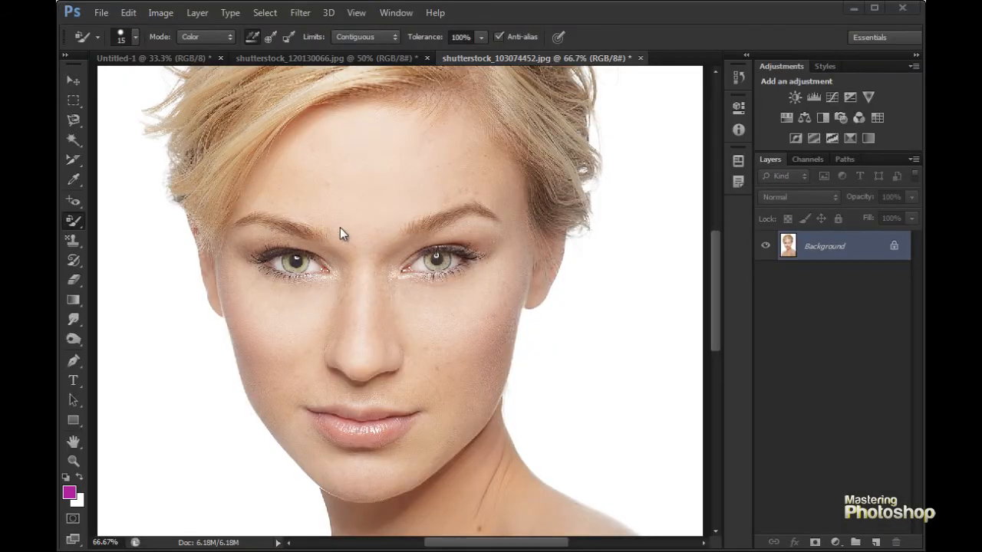
right_click(80, 223)
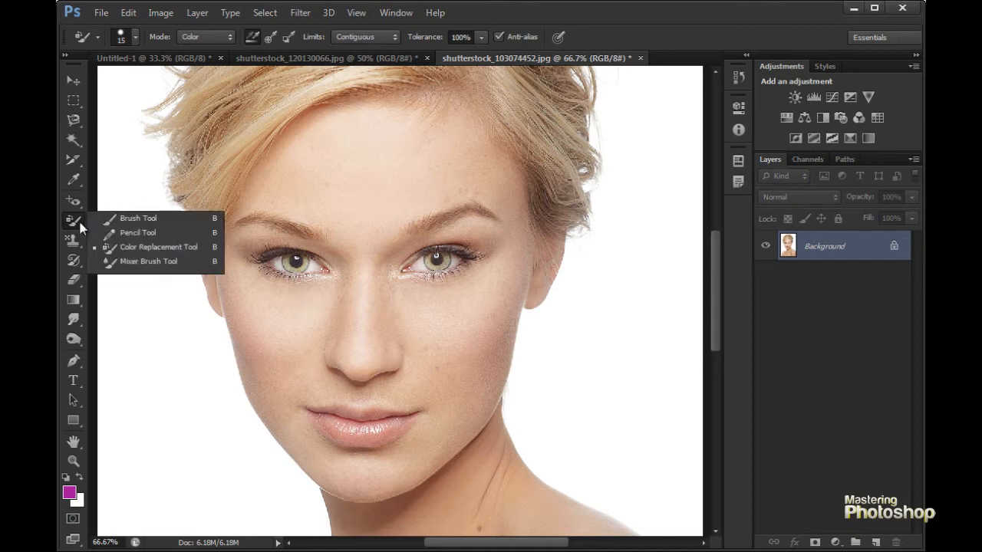
click(141, 251)
- Set the foreground colour to a slightly darker magenta-purple for recolouring the portrait
click(395, 276)
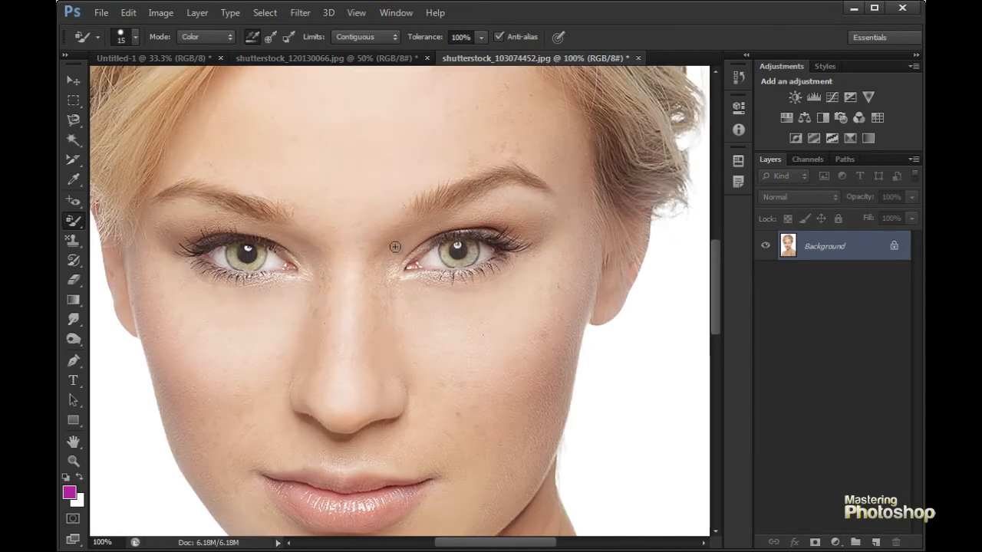
drag(359, 212, 417, 222)
scroll(429, 238, down, 2)
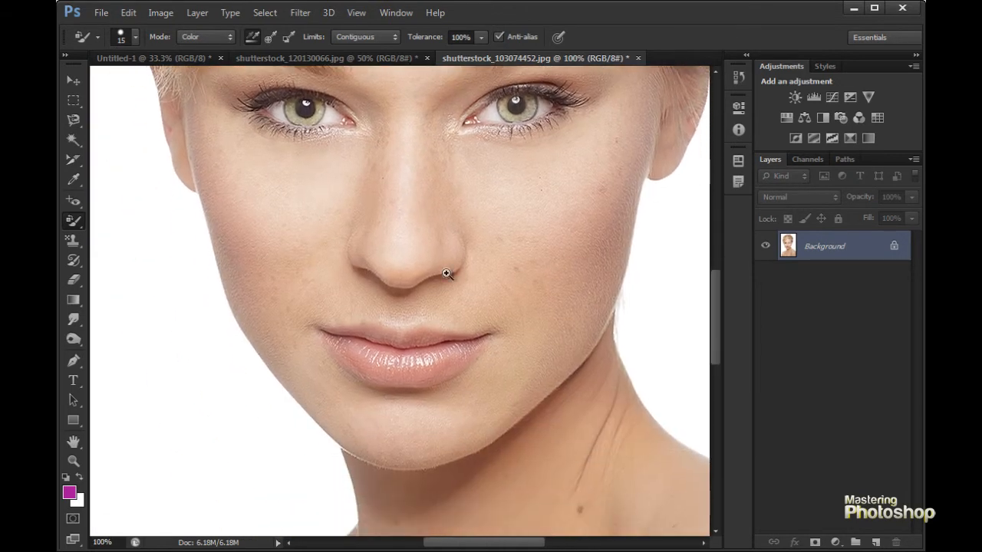
ctrl+click(458, 305)
key(ctrl+minus)
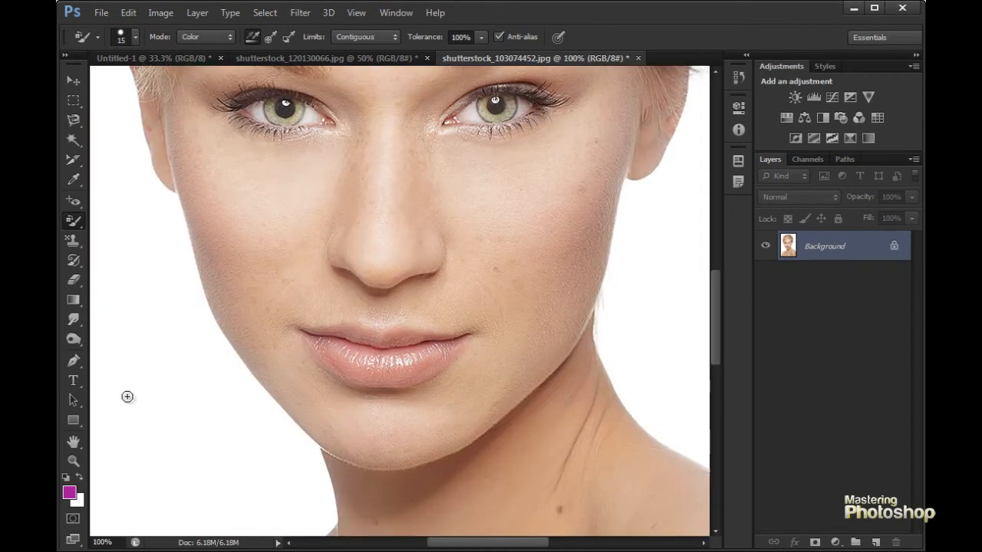
click(69, 494)
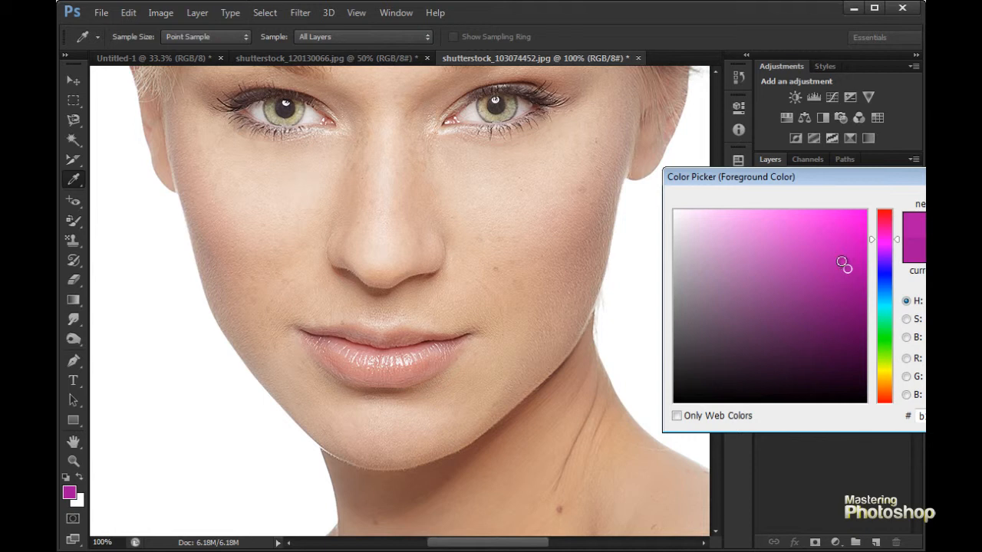
click(853, 288)
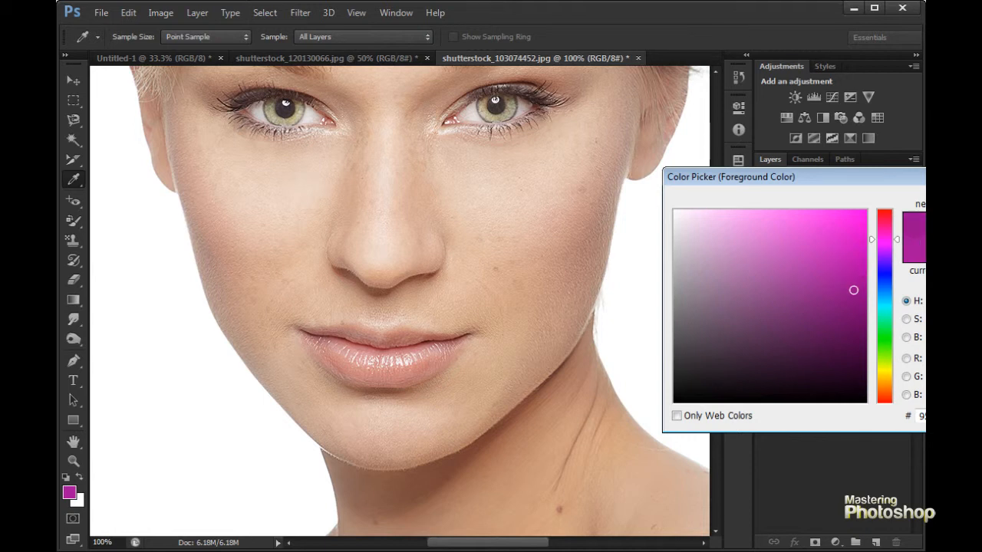
key(Return)
key(b)
- Recolour the woman's upper and lower lips magenta with a 15 px Color Replacement brush, outlining the edges and filling them in
ctrl+click(397, 364)
drag(422, 334, 397, 270)
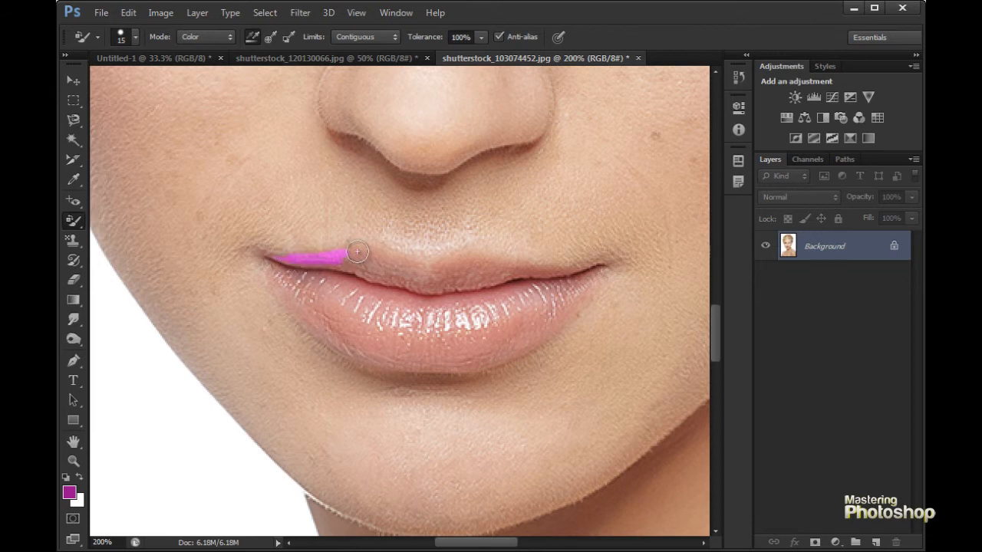
drag(421, 262, 507, 263)
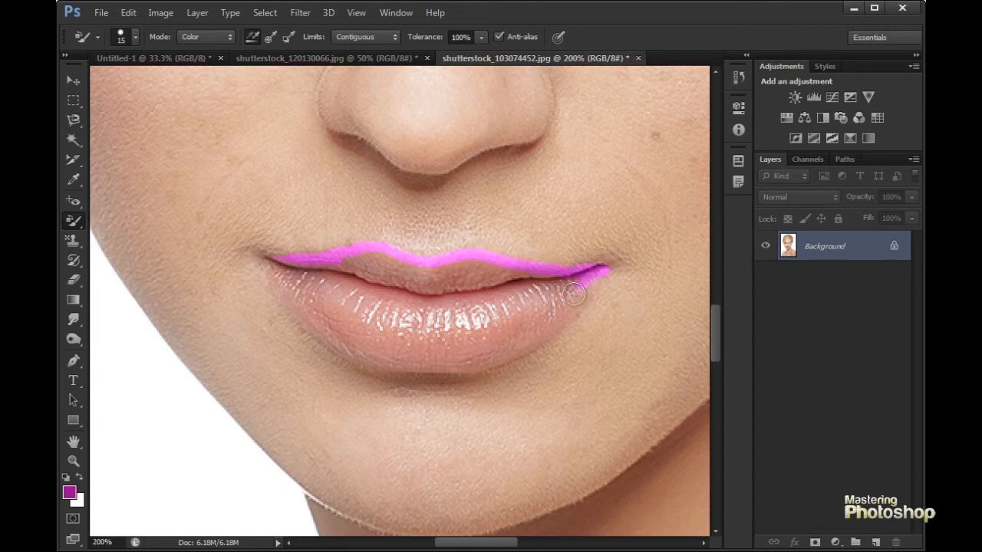
drag(590, 284, 543, 335)
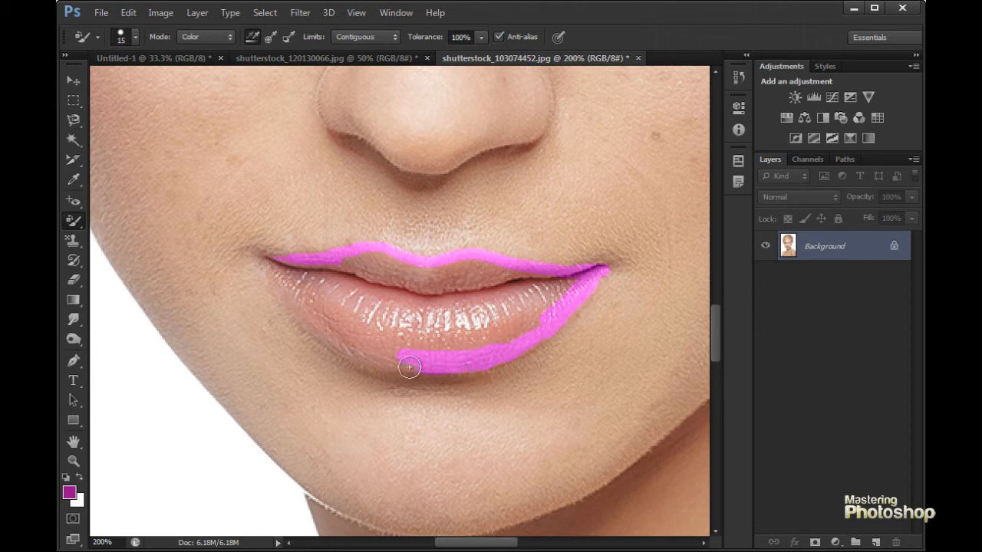
drag(363, 356, 318, 321)
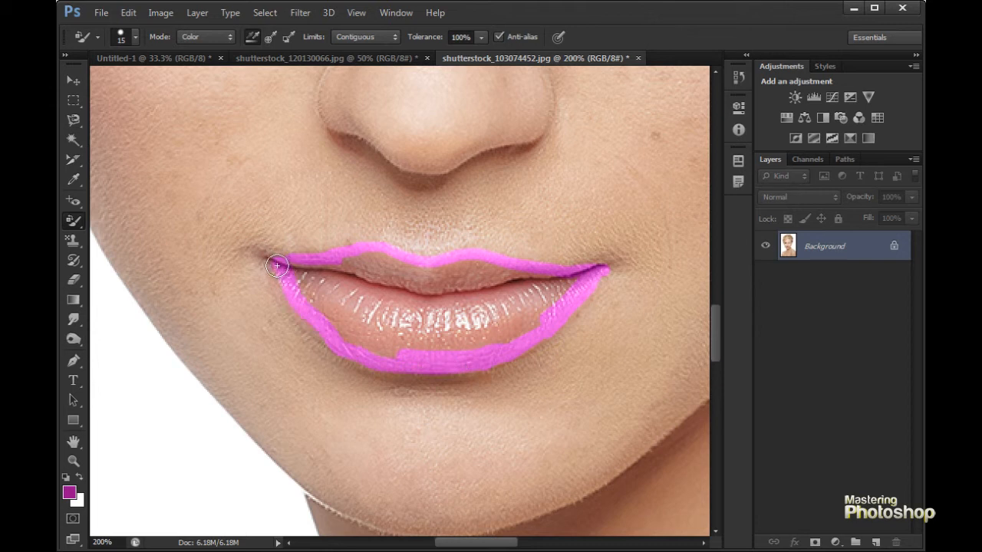
drag(324, 336, 334, 335)
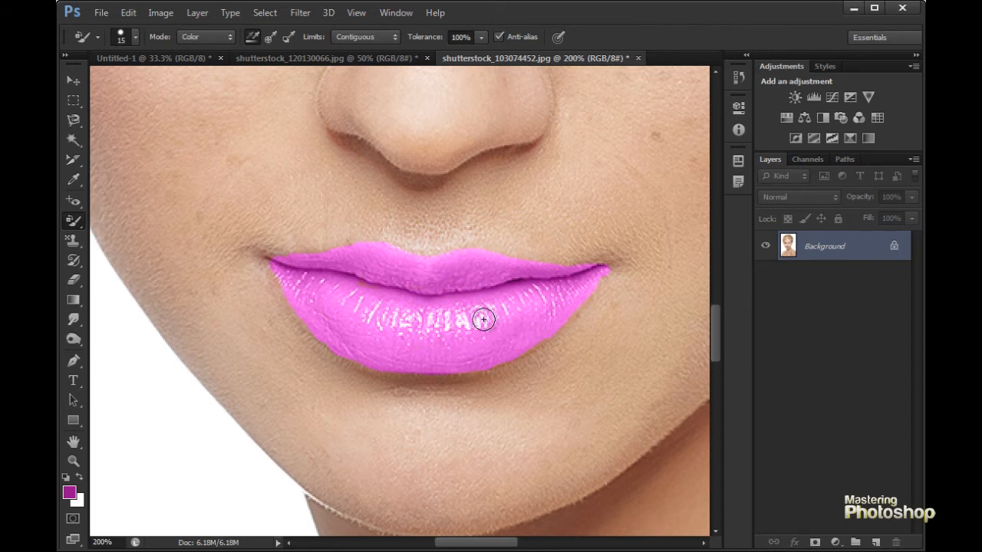
- Enlarge the Color Replacement brush to 80 px and recolour the woman's blonde hair magenta
key(ctrl+minus)
key(ctrl+minus)
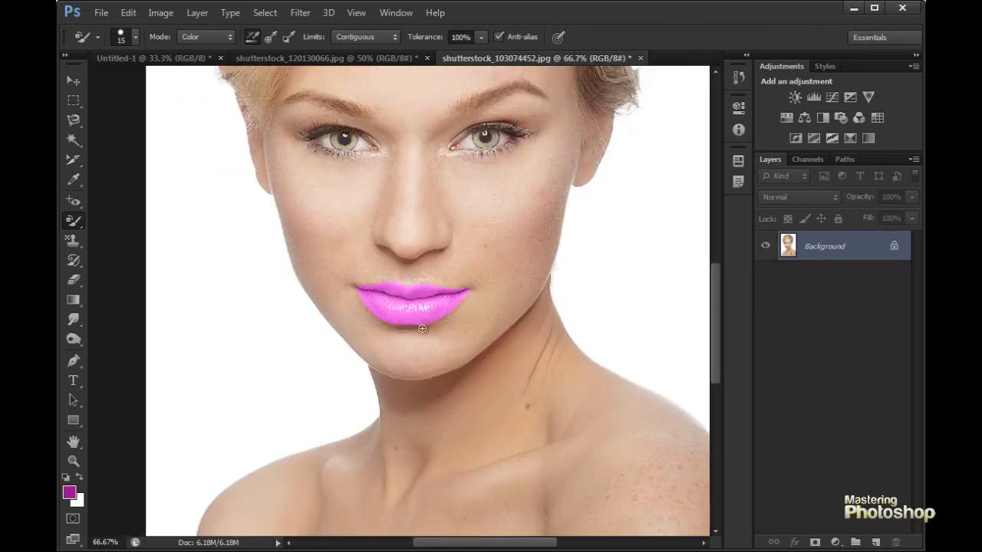
mouse_move(464, 235)
mouse_down()
mouse_move(464, 345)
mouse_move(434, 296)
mouse_move(434, 338)
mouse_up()
key(bracketright)
key(bracketright)
key(bracketright)
key(bracketright)
mouse_move(341, 140)
mouse_down()
mouse_move(425, 125)
mouse_move(383, 117)
mouse_move(349, 127)
mouse_move(363, 112)
mouse_move(388, 140)
mouse_move(292, 210)
mouse_move(325, 130)
mouse_move(285, 178)
mouse_move(297, 161)
mouse_move(252, 180)
mouse_move(269, 230)
mouse_move(300, 199)
mouse_move(217, 308)
mouse_move(214, 281)
mouse_move(261, 314)
mouse_move(246, 338)
mouse_move(239, 300)
mouse_move(250, 331)
mouse_move(237, 361)
mouse_move(266, 363)
mouse_move(263, 408)
mouse_move(271, 389)
mouse_move(255, 317)
mouse_move(296, 331)
mouse_move(341, 267)
mouse_move(301, 325)
mouse_move(312, 317)
mouse_move(265, 429)
mouse_move(323, 301)
mouse_move(378, 250)
mouse_move(411, 237)
mouse_move(377, 254)
mouse_move(512, 250)
mouse_move(358, 212)
mouse_move(420, 179)
mouse_move(355, 194)
mouse_move(309, 241)
mouse_move(455, 211)
mouse_move(285, 257)
mouse_move(430, 142)
mouse_move(430, 110)
mouse_move(414, 89)
mouse_move(530, 95)
mouse_move(497, 110)
mouse_move(443, 111)
mouse_move(507, 149)
mouse_move(509, 162)
mouse_move(527, 159)
mouse_move(470, 172)
mouse_move(562, 166)
mouse_move(599, 127)
mouse_move(522, 129)
mouse_move(550, 92)
mouse_move(507, 82)
mouse_move(588, 109)
mouse_move(547, 180)
mouse_move(477, 185)
mouse_move(460, 205)
mouse_move(546, 234)
mouse_move(577, 232)
mouse_move(607, 204)
mouse_move(638, 197)
mouse_move(607, 214)
mouse_move(570, 169)
mouse_move(559, 230)
mouse_move(565, 271)
mouse_move(605, 341)
mouse_move(614, 398)
mouse_move(629, 261)
mouse_move(585, 263)
mouse_move(618, 324)
mouse_move(625, 256)
mouse_move(647, 371)
mouse_move(621, 182)
mouse_up()
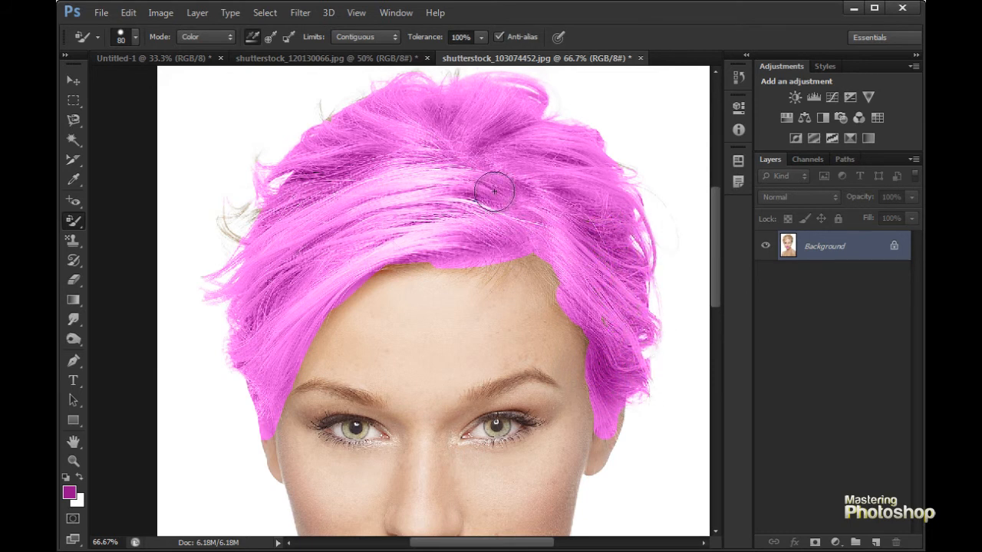
key(ctrl+minus)
drag(438, 348, 464, 278)
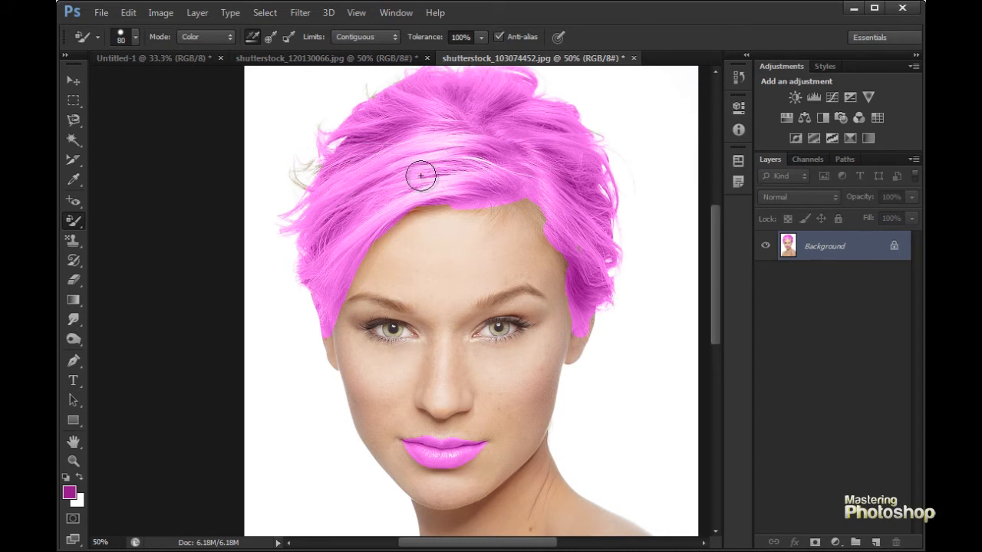
- Switch to the Brush tool, enlarge it to 90 px, and paint a solid purple patch on the forehead
click(75, 235)
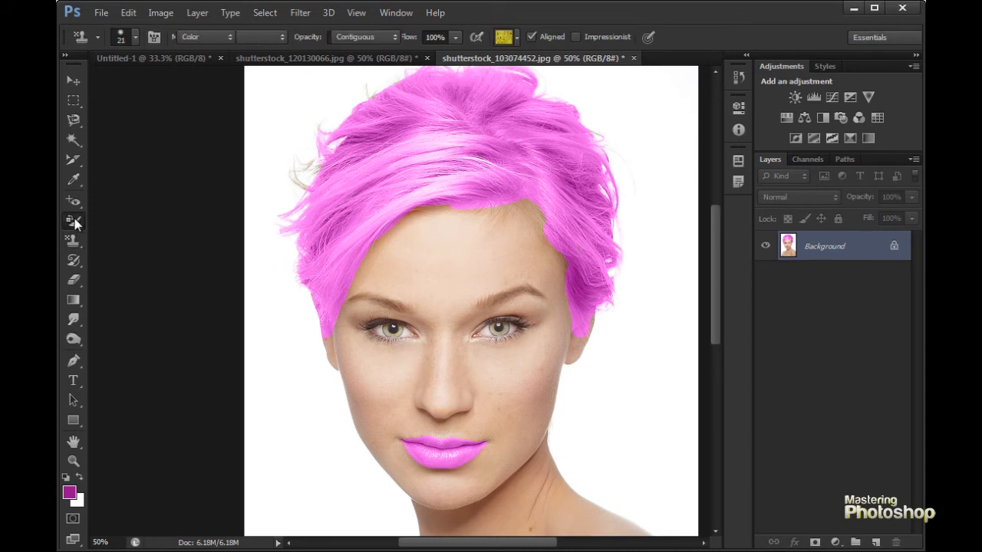
click(75, 223)
click(186, 217)
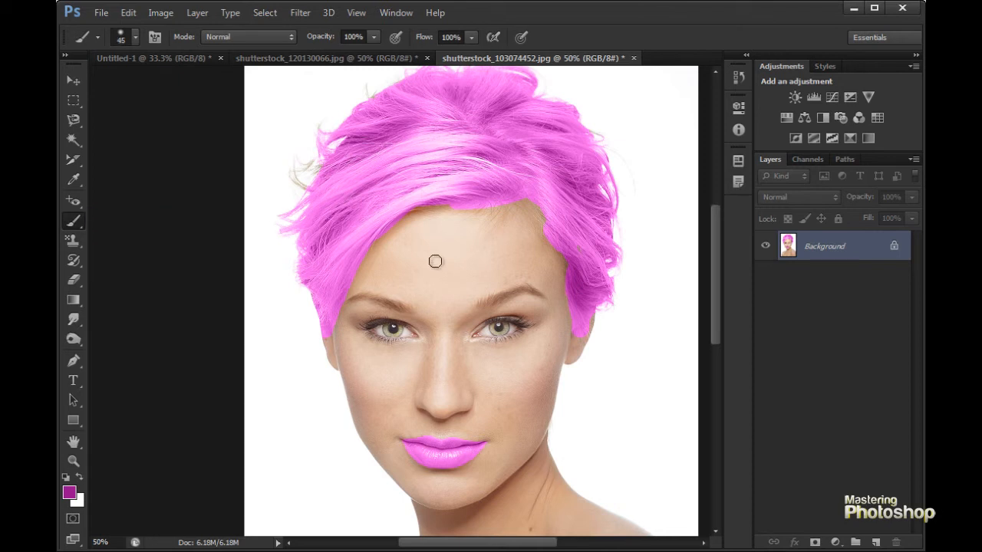
key(bracketright)
key(bracketright)
mouse_move(407, 275)
mouse_down()
mouse_move(489, 257)
mouse_move(408, 293)
mouse_move(471, 279)
mouse_move(460, 314)
mouse_move(483, 303)
mouse_up()
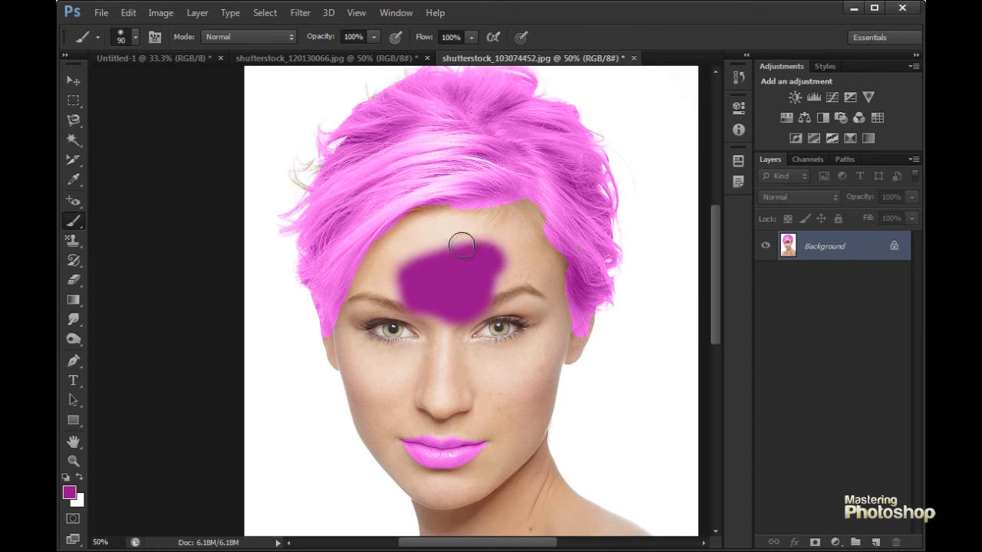
- Lower the brush opacity to 33% and paint translucent purple over the eyes, nose, cheeks and forehead
key(3)
key(3)
mouse_move(475, 370)
mouse_down()
mouse_move(447, 349)
mouse_move(474, 371)
mouse_move(446, 388)
mouse_move(461, 359)
mouse_move(436, 320)
mouse_move(378, 335)
mouse_move(399, 393)
mouse_up()
mouse_move(474, 388)
mouse_down()
mouse_move(515, 332)
mouse_move(449, 246)
mouse_move(381, 295)
mouse_up()
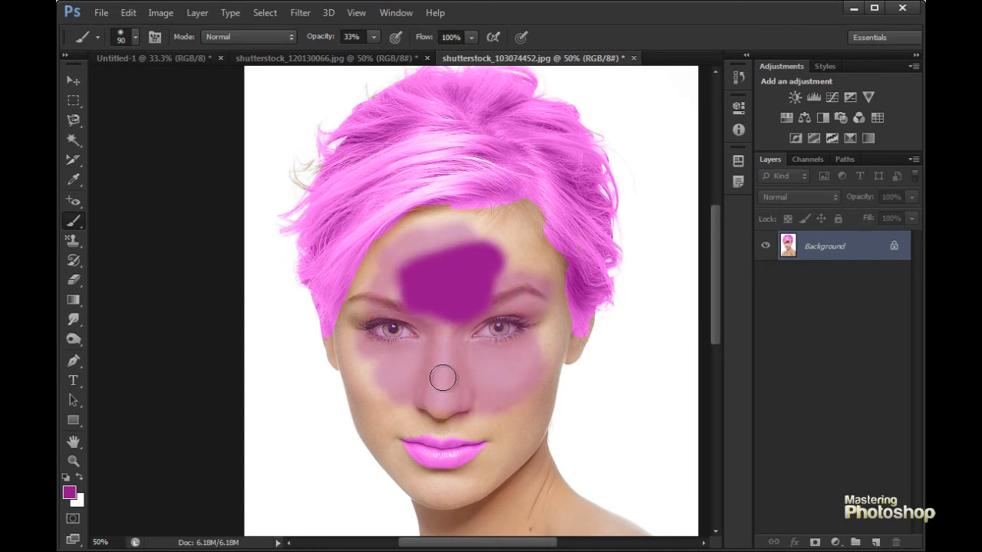
click(463, 232)
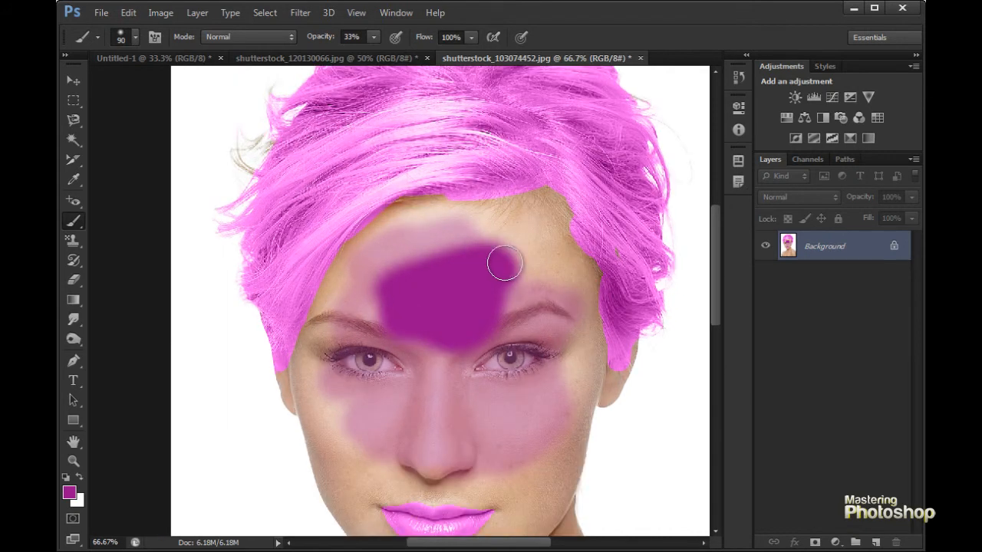
drag(462, 330, 469, 293)
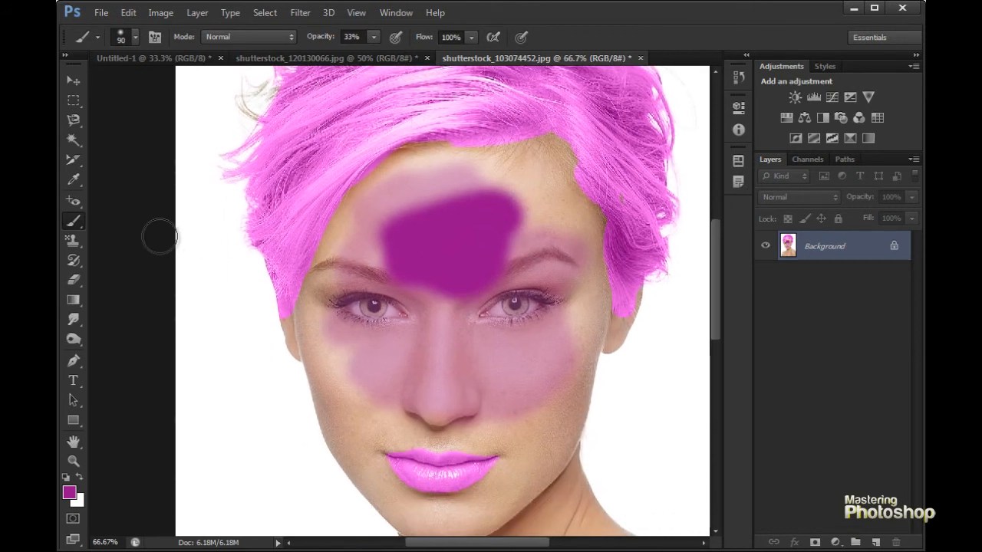
- Return to the Color Replacement Tool and compare its recoloured hair with the painted patches on the face
click(67, 230)
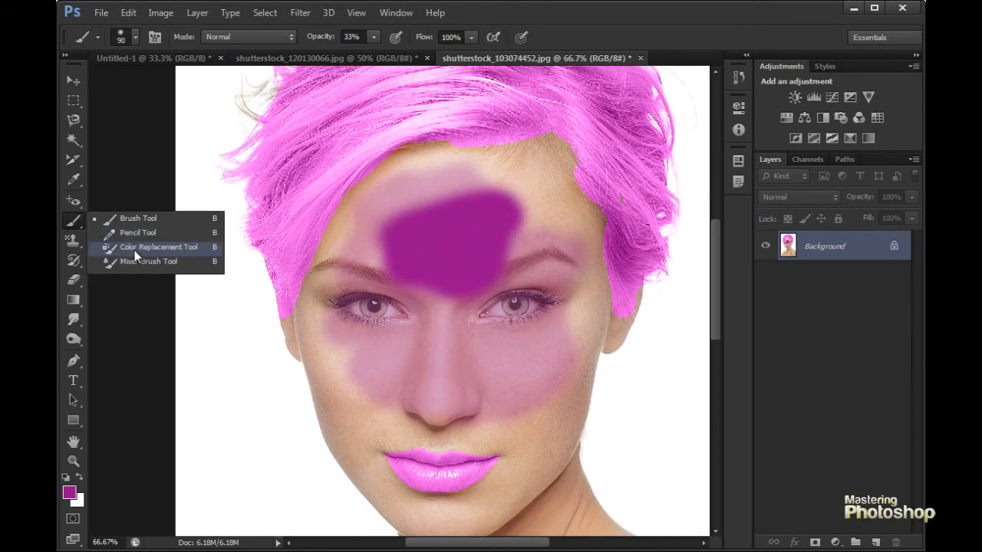
click(131, 246)
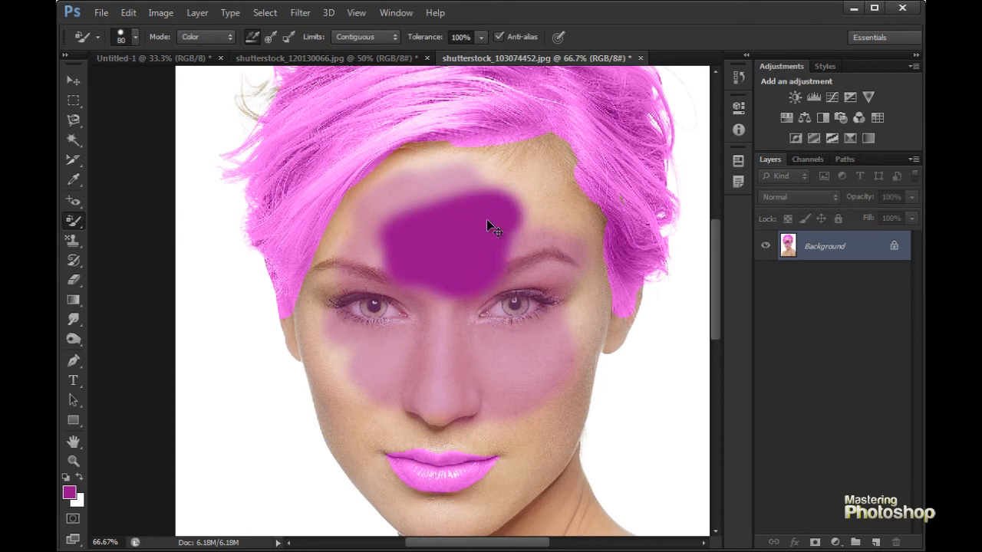
key(ctrl+minus)
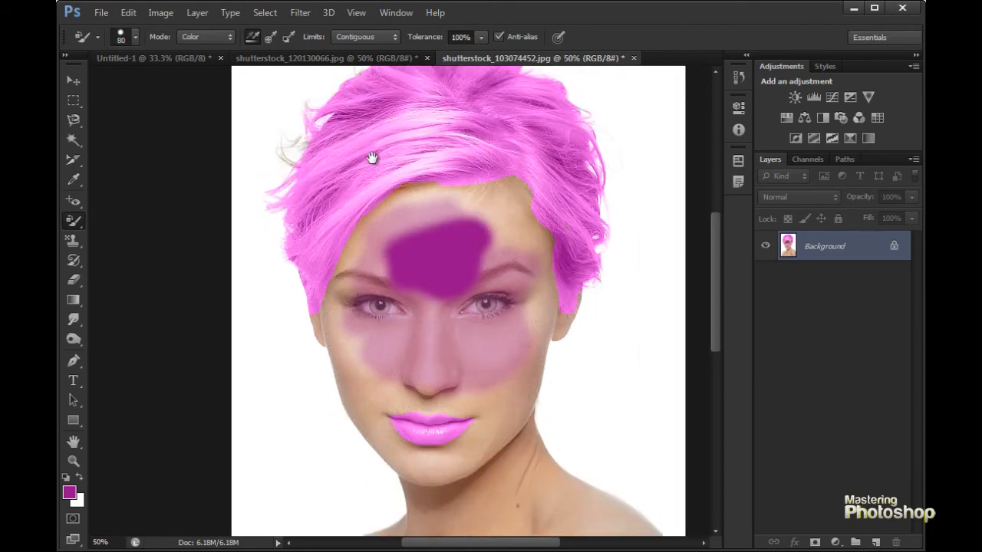
drag(453, 187, 467, 252)
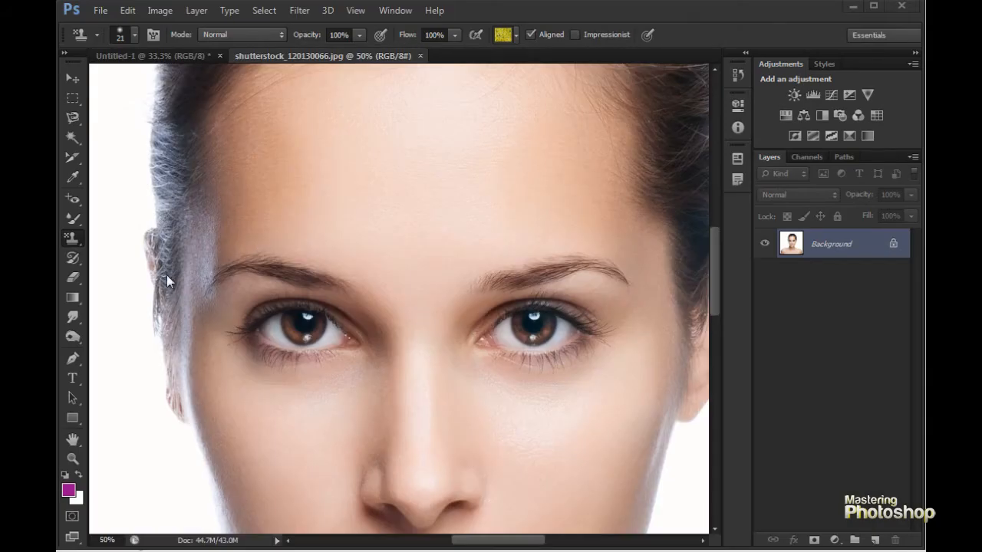
- Select the Clone Stamp Tool, enlarge it to 100 px, and clone one eye with its eyebrow onto the dark-haired woman's forehead
right_click(74, 244)
click(164, 235)
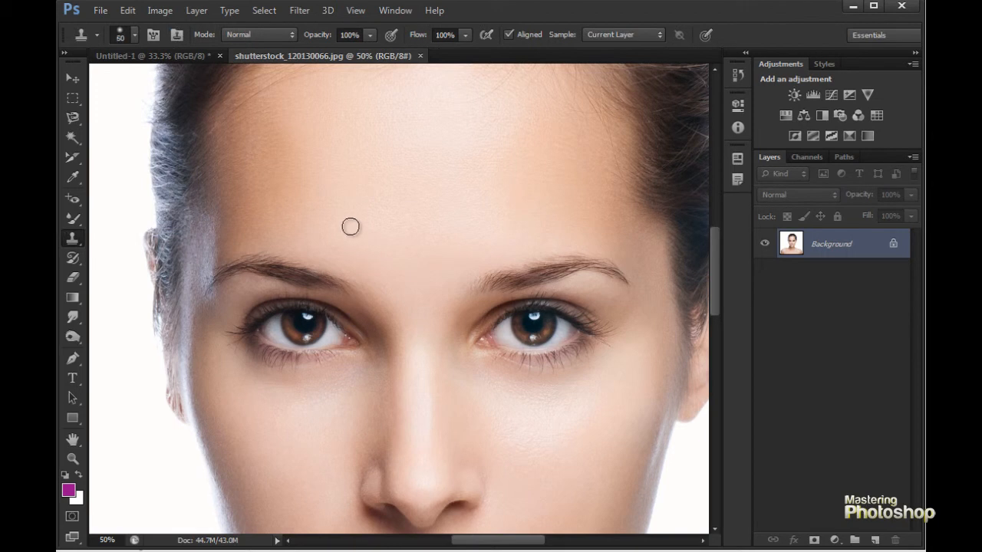
key(bracketright)
key(bracketright)
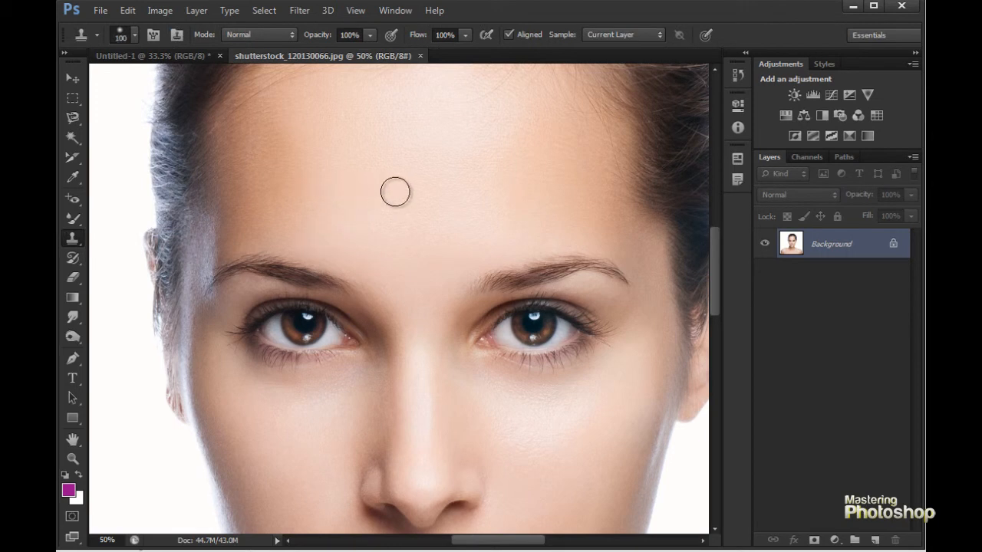
mouse_move(395, 174)
mouse_down()
mouse_move(391, 248)
mouse_move(404, 168)
mouse_up()
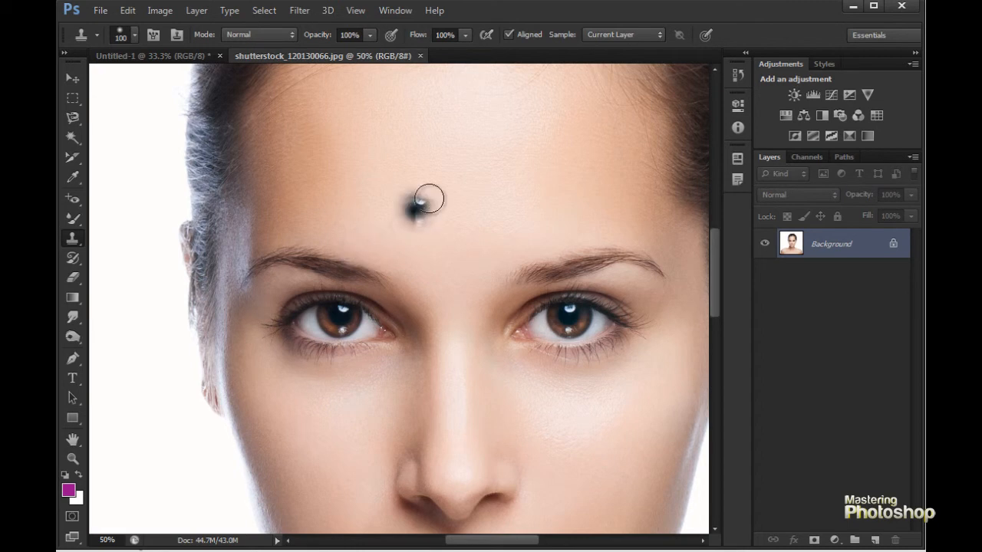
mouse_move(478, 152)
mouse_down()
mouse_move(511, 143)
mouse_move(478, 146)
mouse_move(513, 145)
mouse_move(464, 142)
mouse_move(489, 121)
mouse_move(453, 122)
mouse_move(483, 128)
mouse_move(431, 157)
mouse_move(431, 169)
mouse_move(523, 173)
mouse_move(493, 142)
mouse_move(441, 121)
mouse_move(385, 138)
mouse_move(402, 164)
mouse_move(419, 163)
mouse_move(419, 192)
mouse_move(493, 195)
mouse_move(477, 205)
mouse_move(542, 176)
mouse_move(486, 154)
mouse_move(489, 137)
mouse_move(465, 108)
mouse_move(517, 136)
mouse_move(520, 116)
mouse_move(548, 184)
mouse_move(462, 221)
mouse_move(397, 159)
mouse_move(400, 169)
mouse_move(398, 138)
mouse_move(419, 115)
mouse_move(393, 120)
mouse_move(419, 96)
mouse_move(483, 97)
mouse_move(584, 178)
mouse_move(449, 96)
mouse_move(505, 176)
mouse_move(508, 214)
mouse_move(342, 175)
mouse_up()
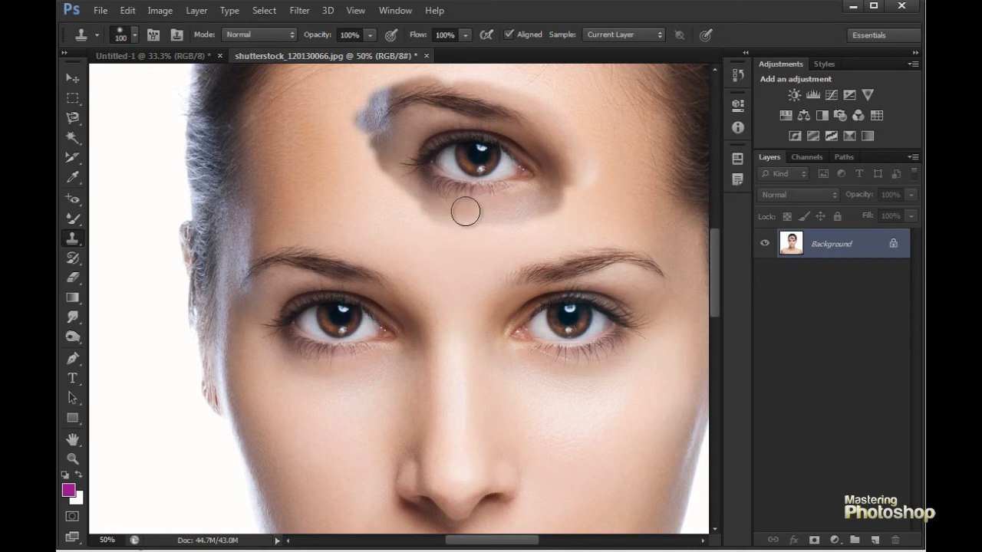
- Switch to the Pattern Stamp Tool, enlarge it to 80 px, and paint a green leaf pattern over the hair, forehead and left-hand cheek
right_click(70, 239)
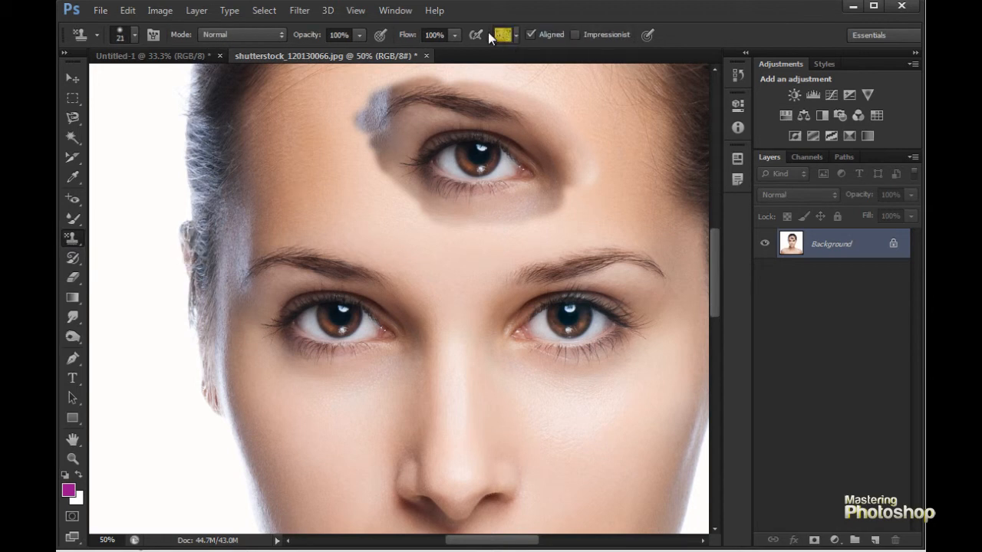
click(513, 32)
click(554, 92)
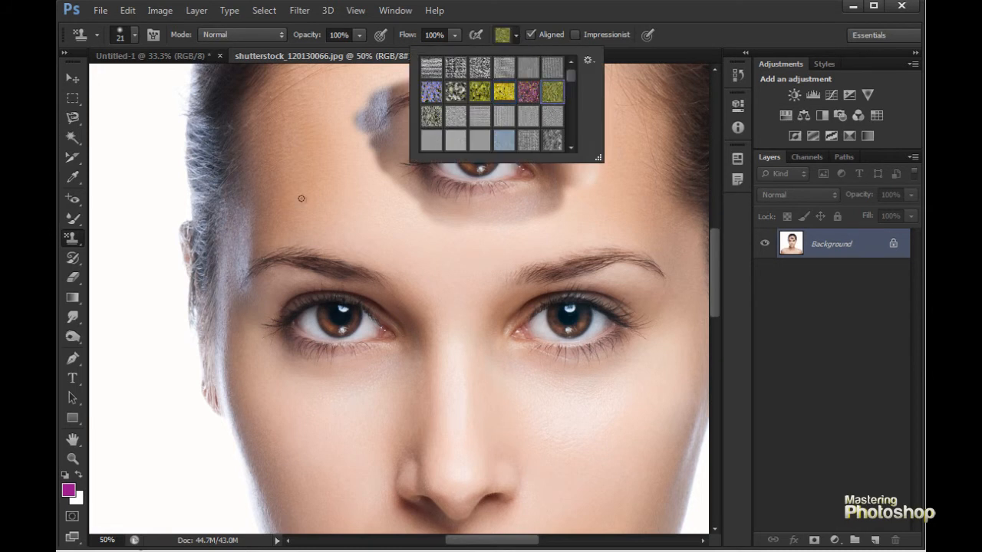
click(286, 202)
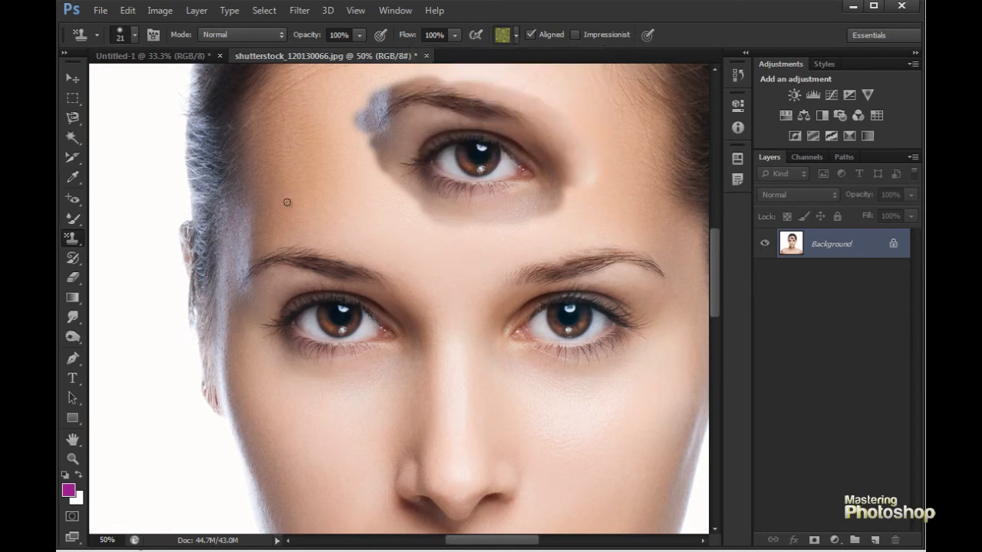
key(bracketright)
key(bracketright)
key(bracketright)
click(512, 35)
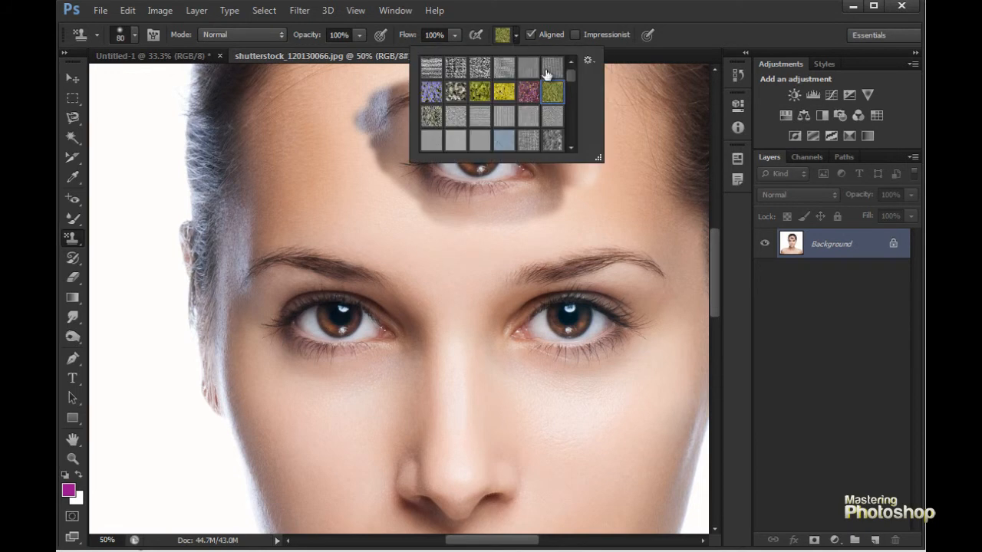
click(481, 92)
mouse_move(270, 196)
mouse_down()
mouse_move(327, 177)
mouse_move(306, 143)
mouse_move(298, 206)
mouse_move(330, 223)
mouse_move(345, 169)
mouse_move(303, 110)
mouse_move(297, 159)
mouse_up()
mouse_move(245, 138)
mouse_down()
mouse_move(286, 95)
mouse_move(338, 127)
mouse_move(328, 163)
mouse_move(396, 192)
mouse_move(307, 207)
mouse_move(410, 240)
mouse_move(312, 243)
mouse_move(421, 275)
mouse_move(376, 265)
mouse_move(368, 272)
mouse_move(309, 206)
mouse_move(250, 164)
mouse_move(219, 177)
mouse_move(179, 156)
mouse_move(166, 186)
mouse_move(235, 196)
mouse_move(274, 219)
mouse_move(190, 305)
mouse_move(243, 420)
mouse_move(203, 178)
mouse_move(239, 281)
mouse_move(320, 411)
mouse_up()
- Pick a gray woven pattern and stamp it in a zigzag beside the left-hand eye down onto the cheek
click(516, 34)
double_click(526, 87)
mouse_move(346, 224)
mouse_down()
mouse_move(238, 314)
mouse_move(260, 368)
mouse_move(349, 404)
mouse_up()
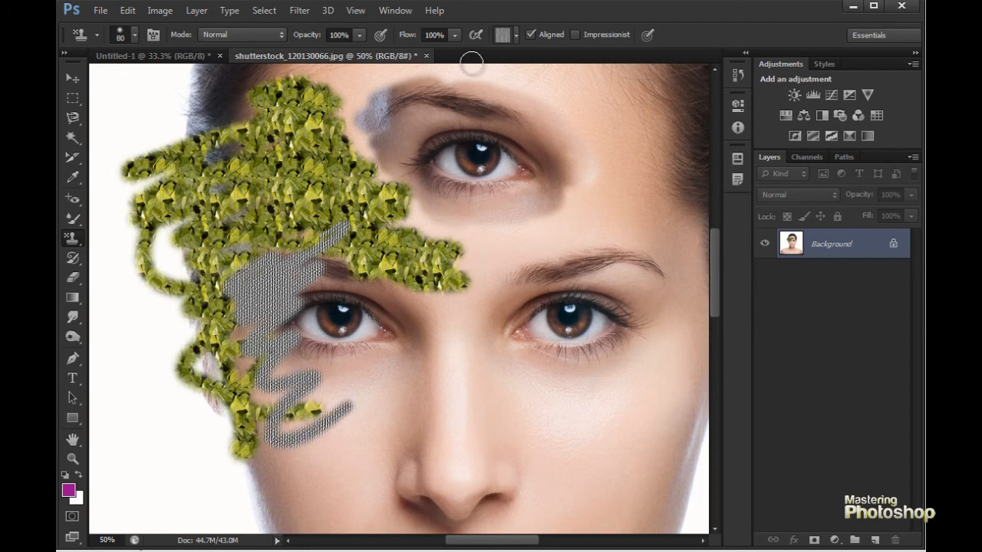
- Pick the purple flower pattern, enlarge the stamp to 400 px, and cover the nose and the area between the eyes
click(518, 35)
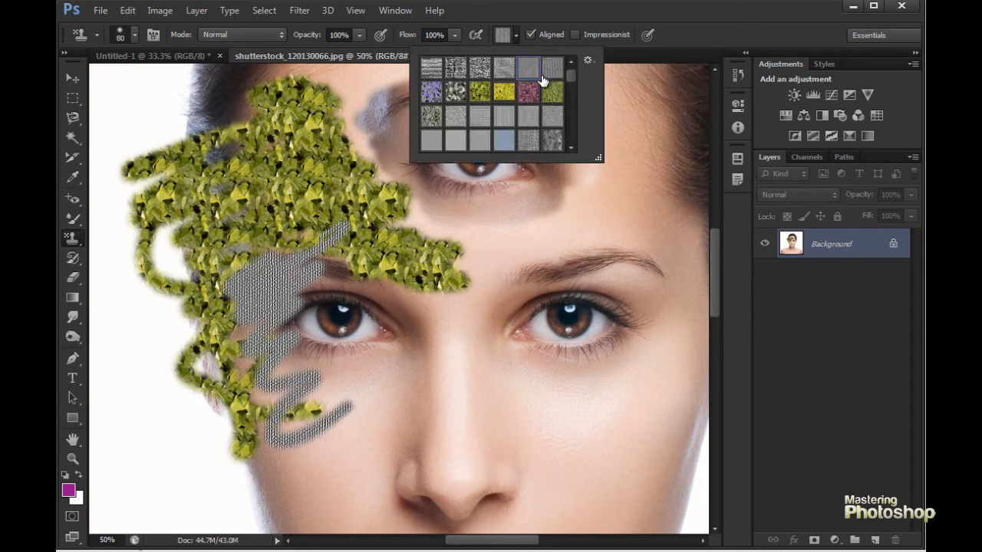
double_click(528, 91)
mouse_move(560, 221)
mouse_down()
mouse_move(482, 224)
mouse_move(447, 242)
mouse_move(506, 235)
mouse_move(468, 303)
mouse_move(383, 314)
mouse_move(427, 383)
mouse_move(522, 329)
mouse_move(395, 341)
mouse_move(460, 260)
mouse_move(427, 247)
mouse_up()
key(bracketright)
key(bracketright)
key(bracketright)
key(bracketright)
key(bracketright)
key(bracketright)
key(bracketright)
key(bracketright)
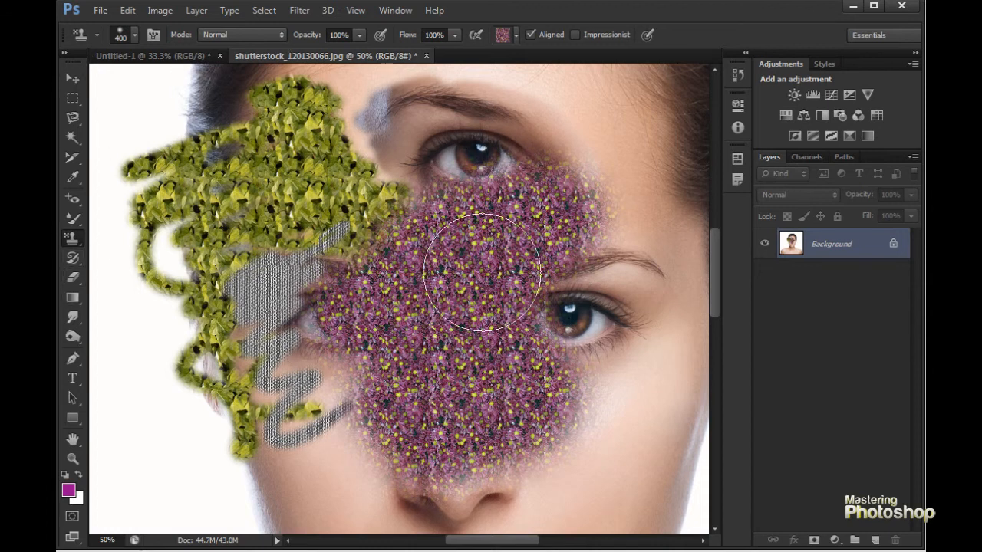
- Switch to the Brush tool and paint translucent purple at 33% opacity over the left-hand eye, eyebrow and lower forehead
right_click(72, 259)
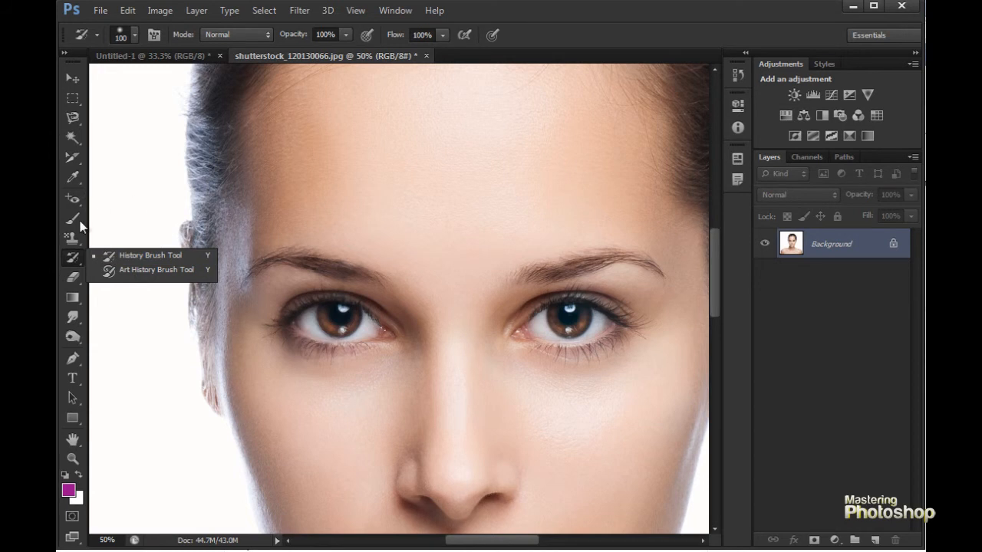
key(b)
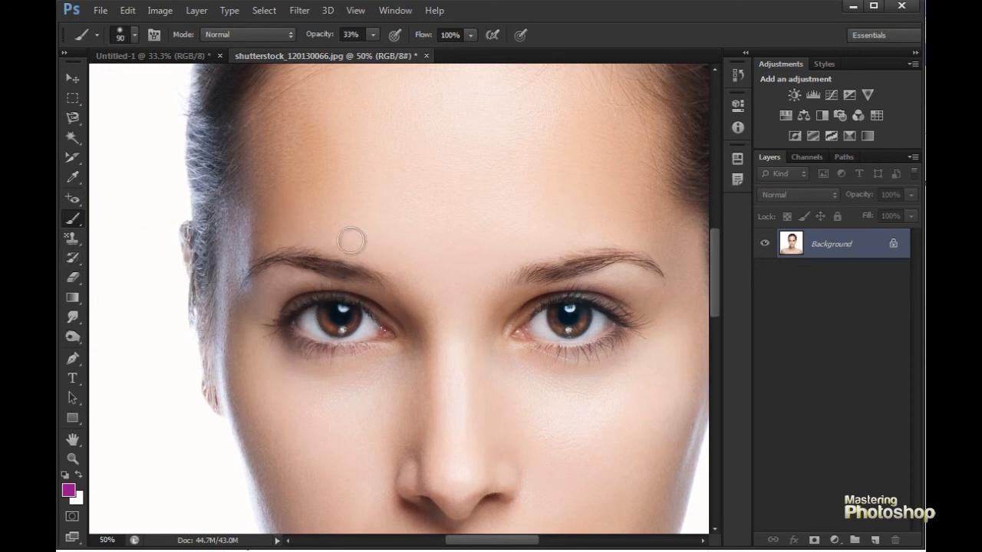
mouse_move(330, 239)
mouse_down()
mouse_move(285, 222)
mouse_move(322, 330)
mouse_move(421, 211)
mouse_up()
mouse_move(427, 368)
mouse_down()
mouse_move(414, 286)
mouse_move(434, 185)
mouse_move(316, 294)
mouse_up()
- Use the History Brush Tool at 100 px to restore the original skin and eye under the purple paint
click(73, 257)
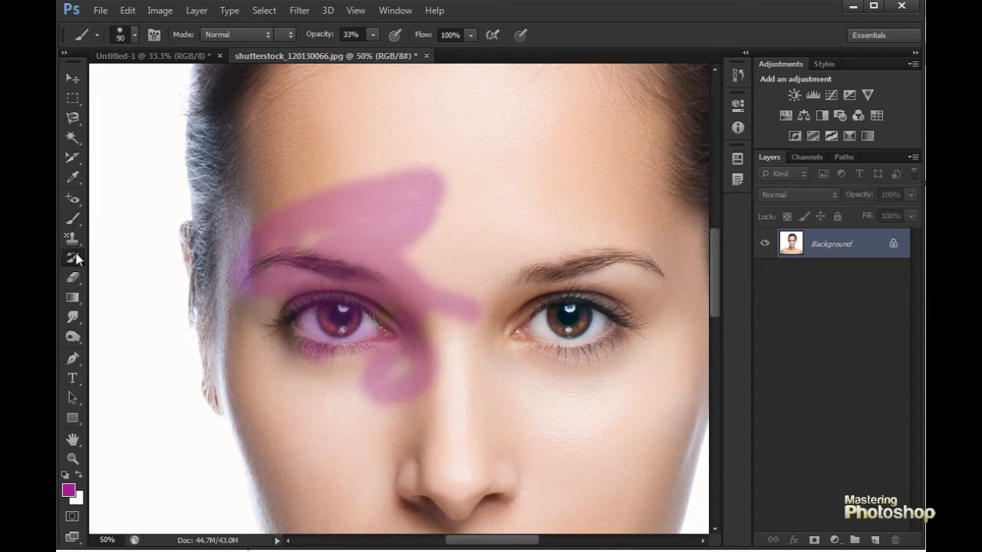
click(73, 261)
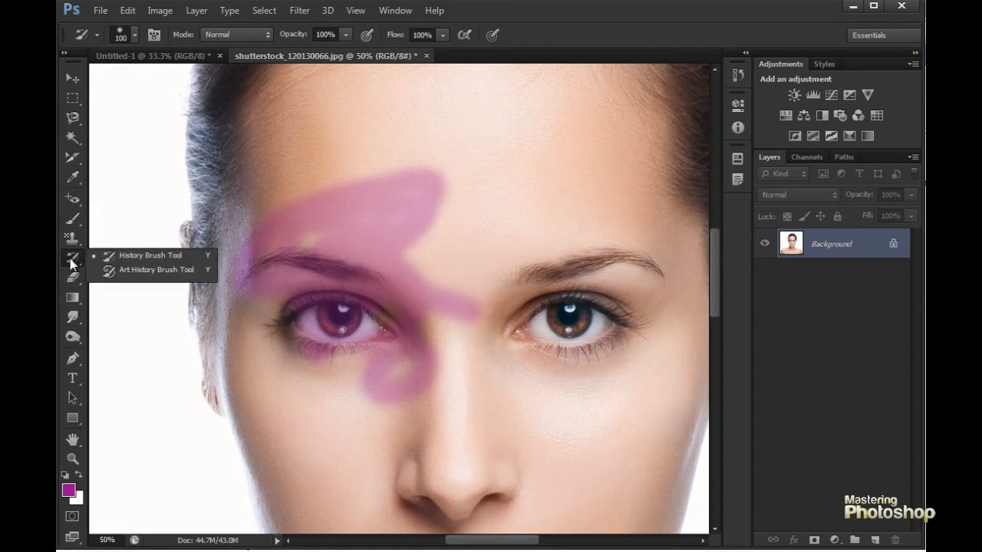
click(136, 255)
mouse_move(410, 181)
mouse_down()
mouse_move(344, 221)
mouse_move(337, 177)
mouse_move(428, 170)
mouse_move(291, 241)
mouse_move(294, 208)
mouse_move(364, 171)
mouse_move(375, 187)
mouse_move(394, 186)
mouse_move(361, 214)
mouse_move(351, 242)
mouse_move(461, 175)
mouse_move(429, 243)
mouse_move(295, 288)
mouse_move(245, 254)
mouse_move(280, 285)
mouse_up()
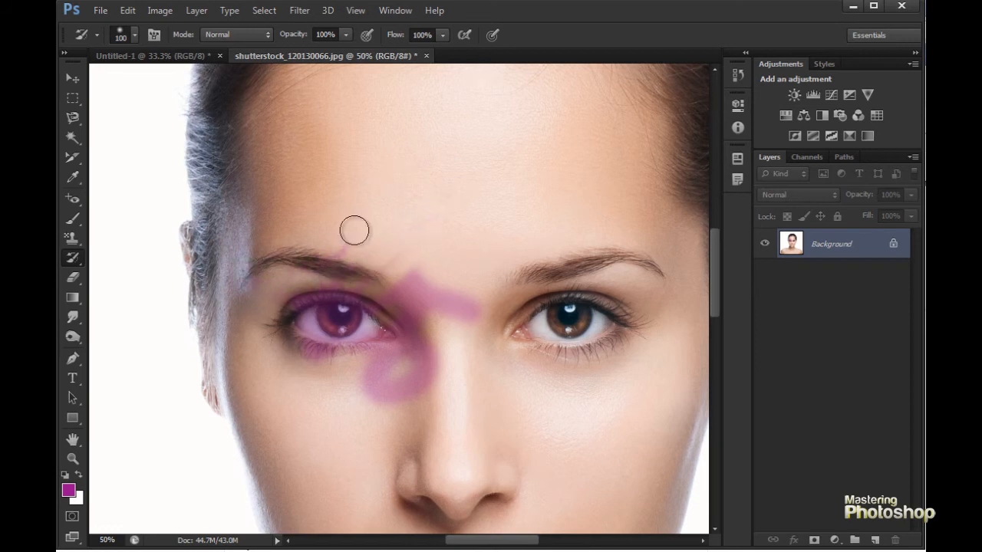
mouse_move(331, 331)
mouse_down()
mouse_move(422, 276)
mouse_move(434, 223)
mouse_move(345, 417)
mouse_move(402, 331)
mouse_move(429, 340)
mouse_move(361, 394)
mouse_move(397, 416)
mouse_move(499, 296)
mouse_up()
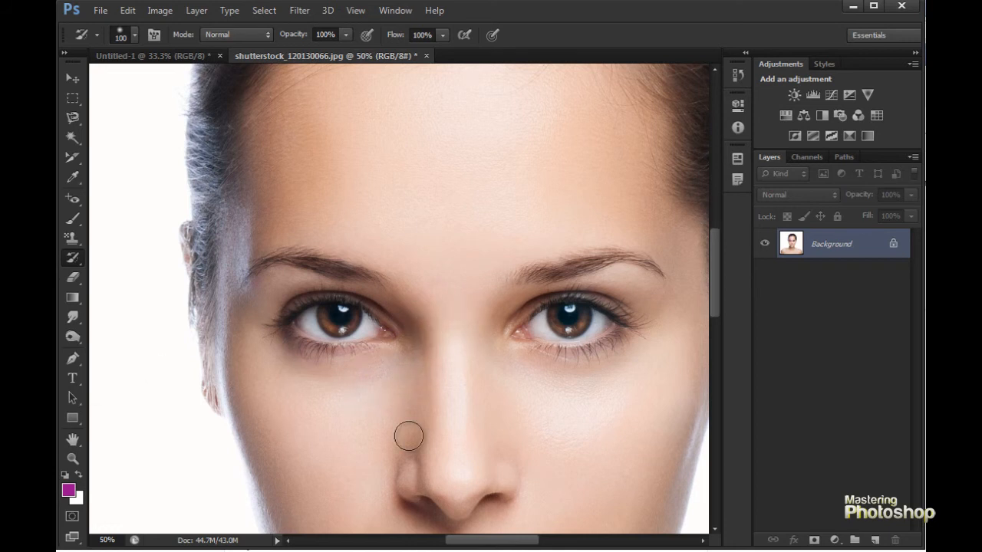
- Switch to the Color Replacement Tool and recolour the left-hand eye, eyebrow and surrounding skin magenta
click(72, 220)
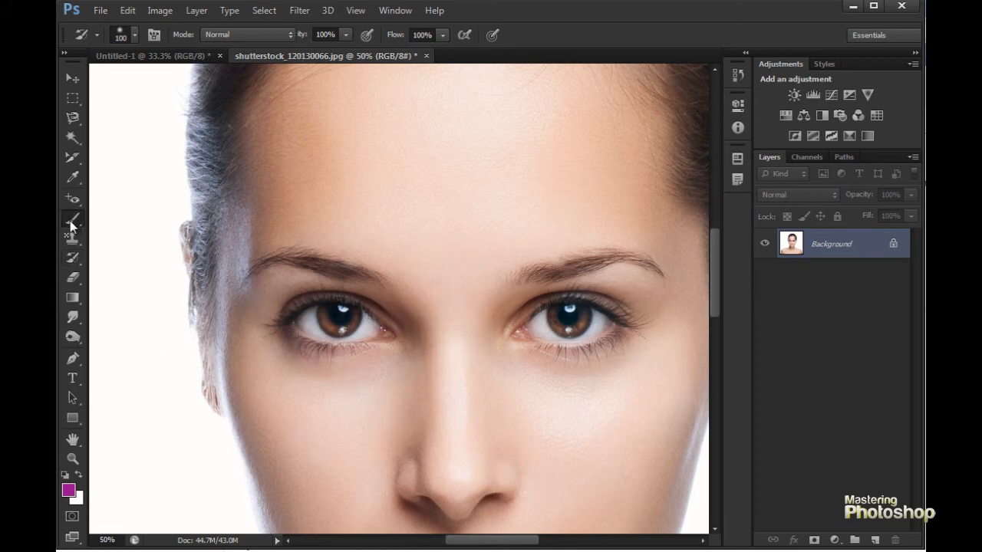
click(132, 244)
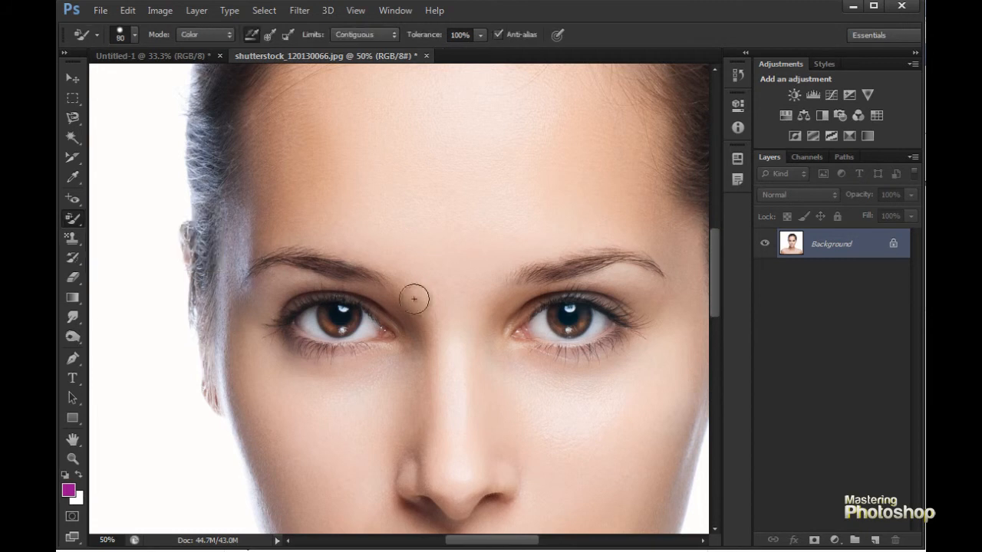
drag(330, 287, 265, 222)
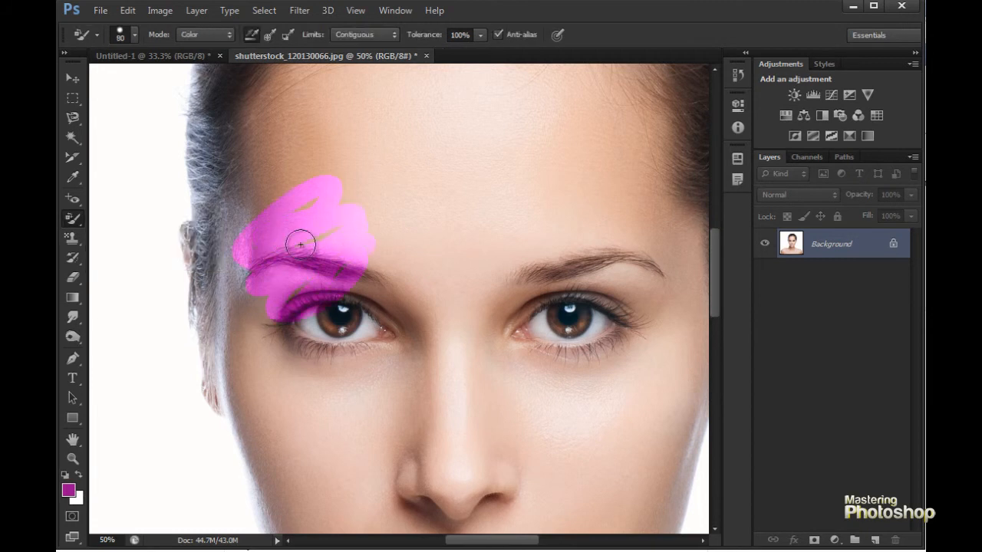
drag(294, 340, 421, 315)
- Return to the History Brush Tool and brush away the magenta recolouring around the left-hand eye and eyebrow
click(75, 258)
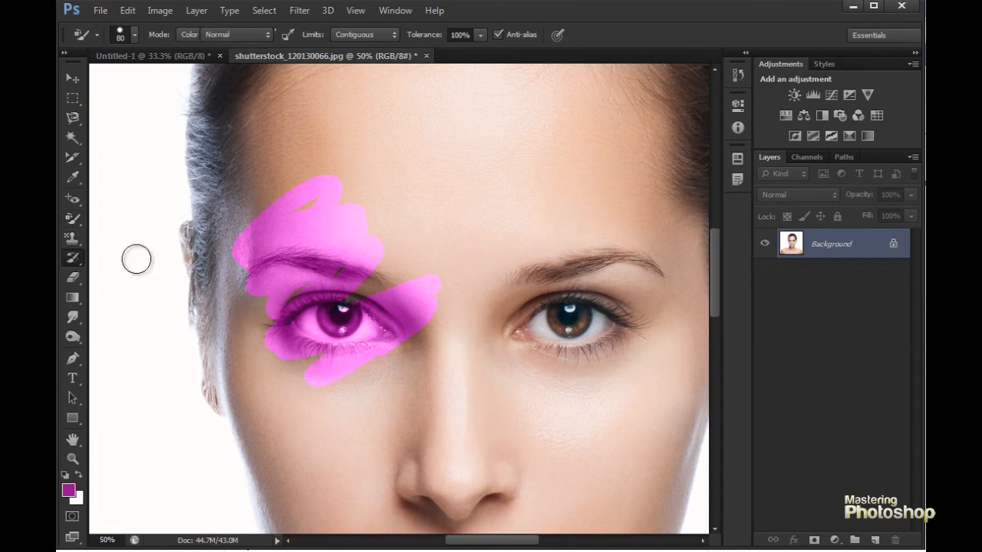
right_click(70, 262)
click(125, 259)
drag(352, 209, 288, 231)
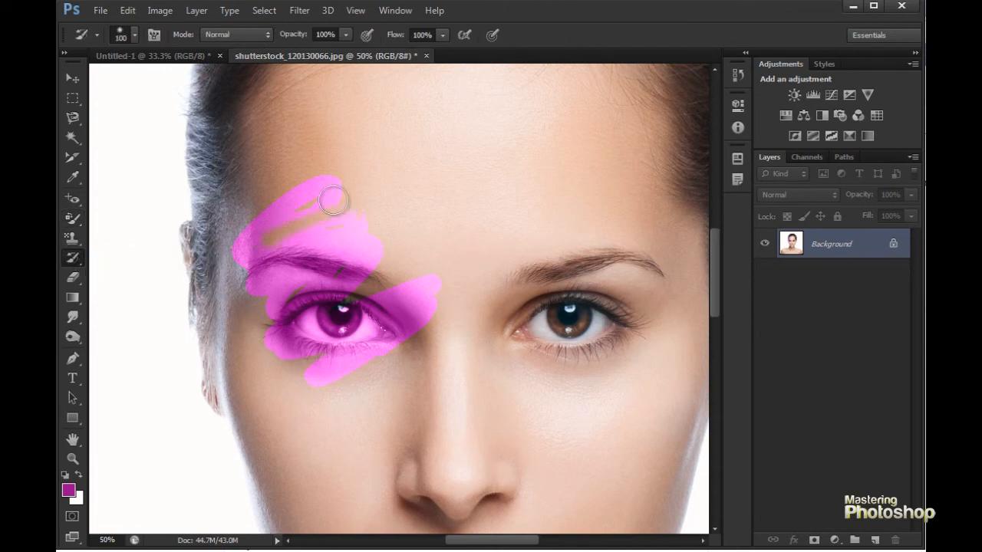
mouse_move(365, 233)
mouse_down()
mouse_move(267, 278)
mouse_move(404, 217)
mouse_move(345, 272)
mouse_up()
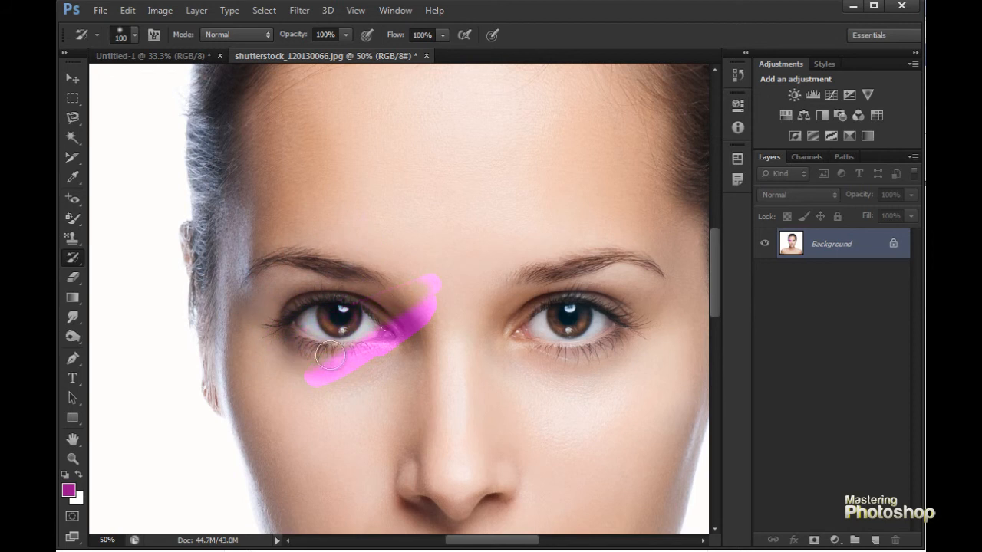
drag(391, 336, 428, 278)
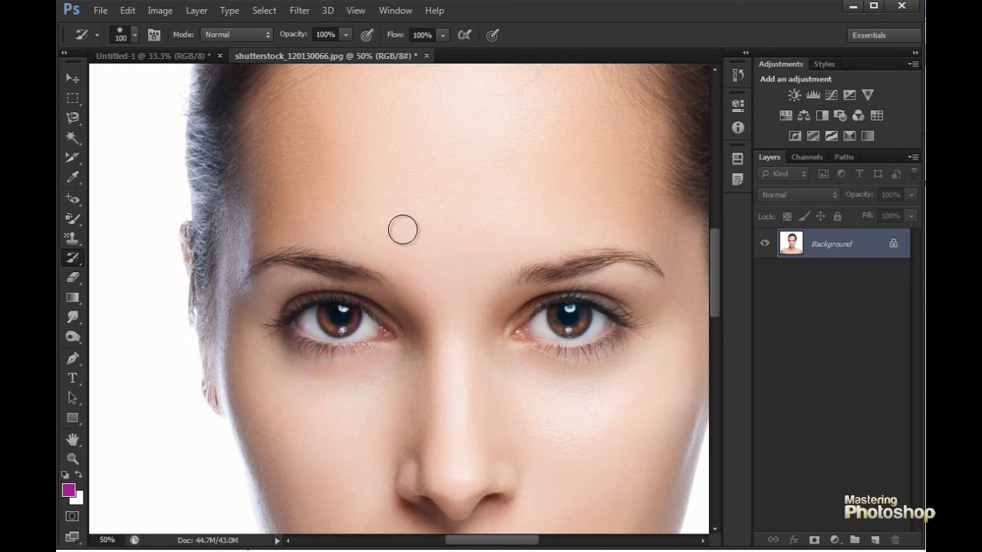
- Select the Art History Brush Tool and paint a painterly effect over the eyes, nose, mouth, forehead and hairline at up to 45 px
right_click(70, 262)
click(145, 274)
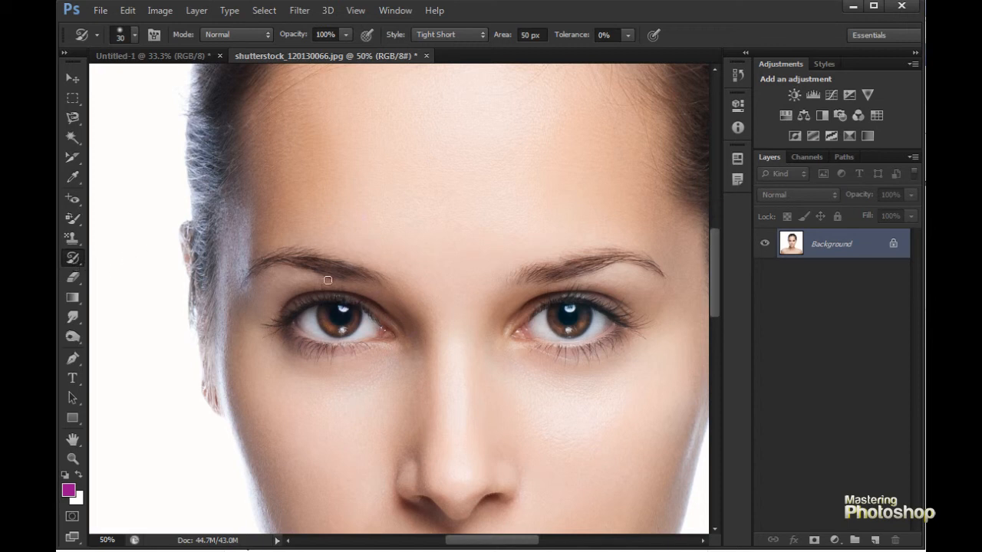
mouse_move(330, 257)
mouse_down()
mouse_move(264, 261)
mouse_move(259, 313)
mouse_move(376, 284)
mouse_move(411, 314)
mouse_move(375, 307)
mouse_move(582, 268)
mouse_move(491, 364)
mouse_move(517, 386)
mouse_move(548, 386)
mouse_move(467, 335)
mouse_move(421, 468)
mouse_move(504, 438)
mouse_up()
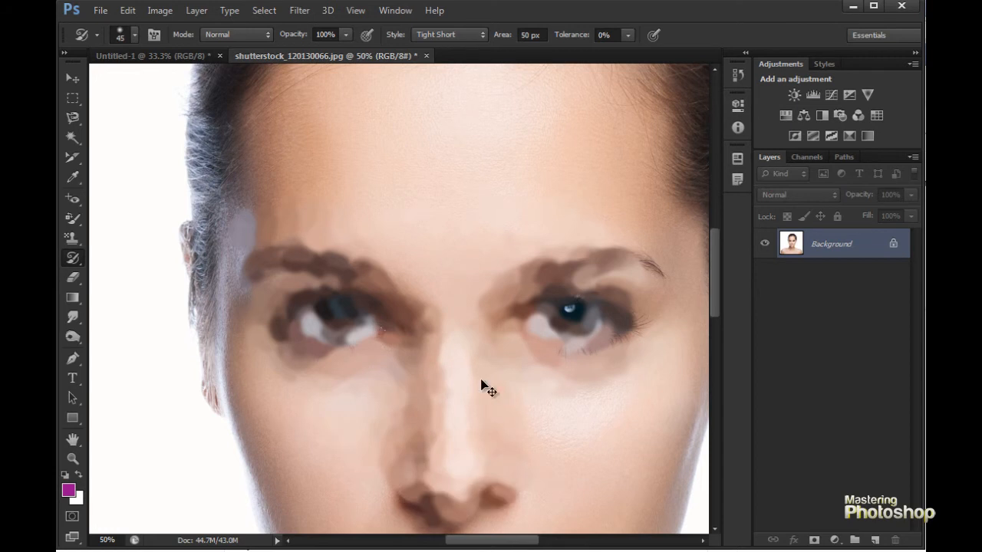
key(ctrl+minus)
mouse_move(428, 451)
mouse_down()
mouse_move(418, 491)
mouse_move(491, 483)
mouse_move(520, 240)
mouse_up()
mouse_move(401, 140)
mouse_down()
mouse_move(349, 104)
mouse_move(398, 157)
mouse_up()
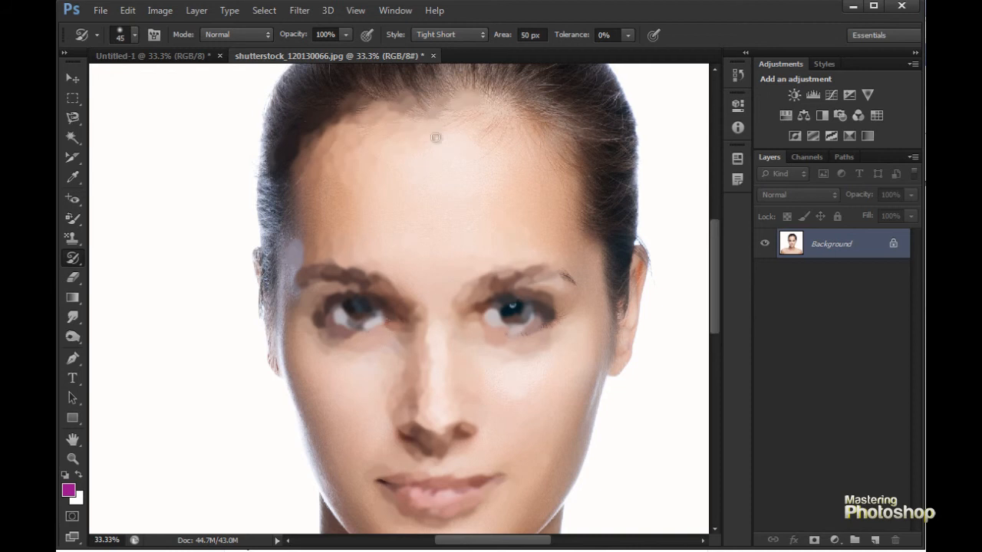
mouse_move(491, 202)
mouse_down()
mouse_move(564, 273)
mouse_move(552, 425)
mouse_up()
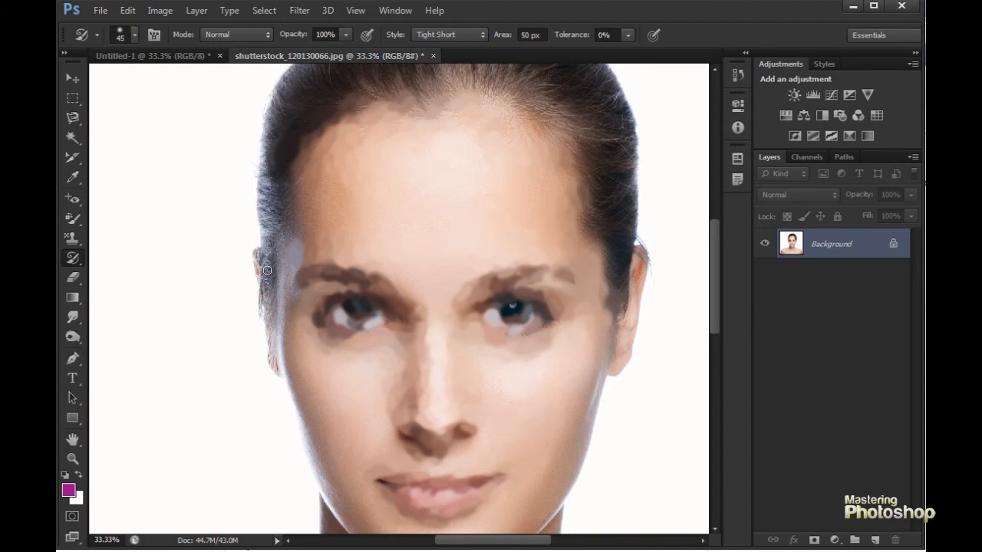
- Switch to the History Brush Tool, enlarge it to 250 px, and restore the original eyes, eyebrows and nose
right_click(75, 260)
click(166, 253)
mouse_move(378, 272)
mouse_down()
mouse_move(315, 318)
mouse_move(389, 267)
mouse_move(392, 278)
mouse_move(383, 301)
mouse_move(365, 303)
mouse_move(360, 293)
mouse_move(384, 251)
mouse_move(318, 286)
mouse_move(331, 341)
mouse_move(429, 262)
mouse_move(289, 282)
mouse_move(457, 288)
mouse_move(410, 363)
mouse_move(443, 375)
mouse_move(407, 443)
mouse_move(550, 272)
mouse_move(563, 307)
mouse_up()
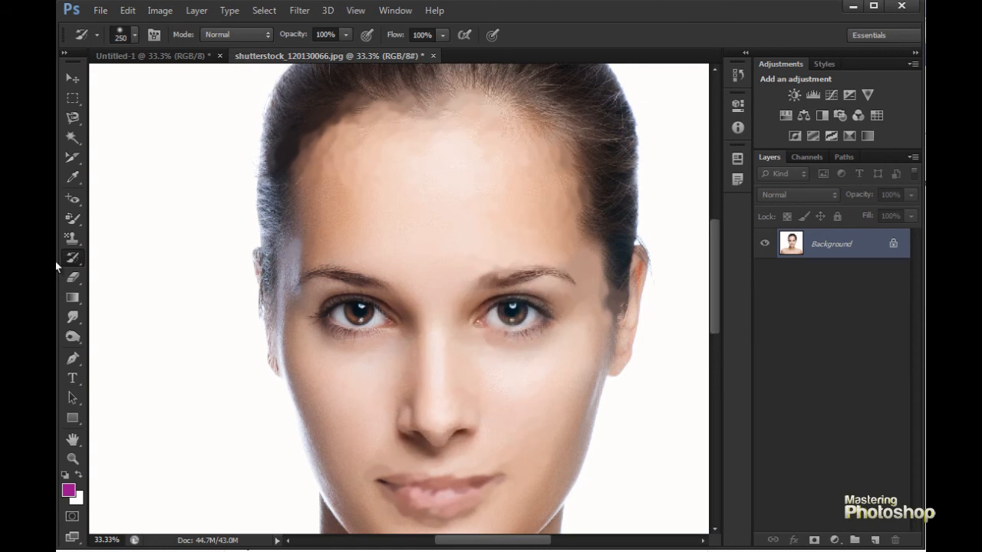
- Return to the Art History Brush Tool, enlarge it to 80 px, and smear the eyes, nose, forehead and hair into coarse dabs
drag(64, 262, 74, 257)
click(127, 273)
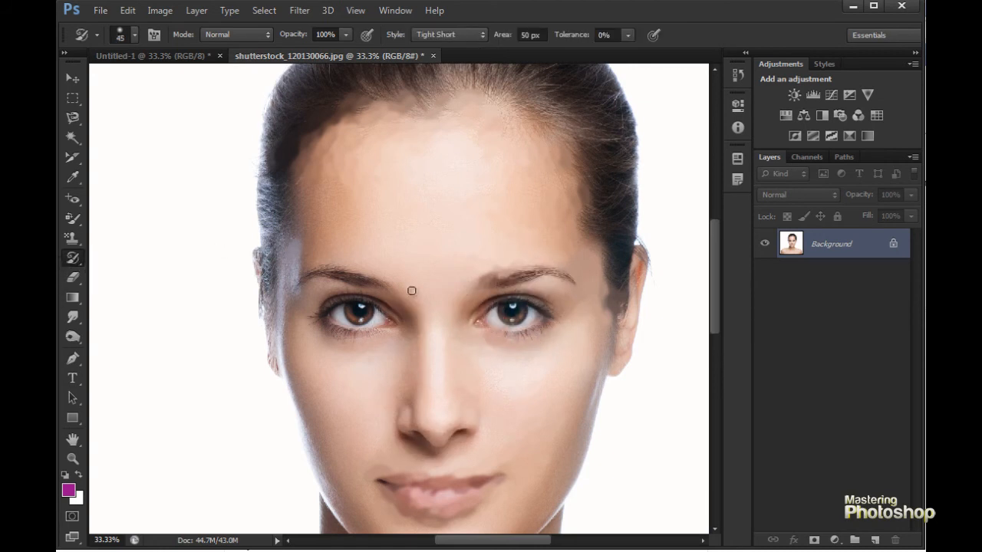
mouse_move(353, 267)
mouse_down()
mouse_move(351, 321)
mouse_move(383, 303)
mouse_move(331, 287)
mouse_move(309, 254)
mouse_move(276, 281)
mouse_move(261, 272)
mouse_move(303, 157)
mouse_move(261, 185)
mouse_move(296, 156)
mouse_move(278, 125)
mouse_move(373, 100)
mouse_move(433, 178)
mouse_move(474, 68)
mouse_move(554, 103)
mouse_move(578, 135)
mouse_move(505, 219)
mouse_move(455, 249)
mouse_move(498, 243)
mouse_move(395, 326)
mouse_move(285, 372)
mouse_move(559, 309)
mouse_move(336, 376)
mouse_move(398, 426)
mouse_move(483, 427)
mouse_move(324, 418)
mouse_up()
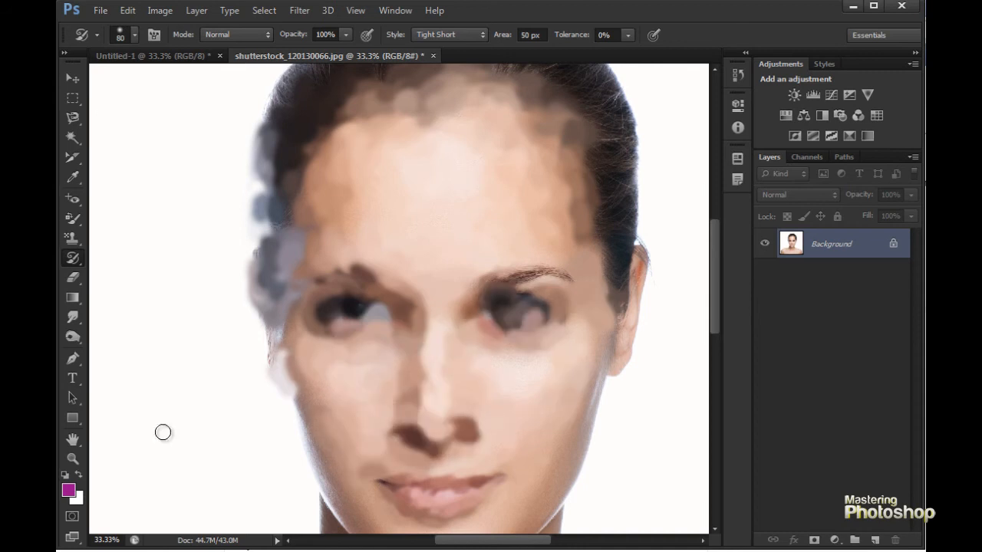
- Select the Eraser Tool at 60 px and erase the forehead and the bridge of the nose to the white background colour
key(e)
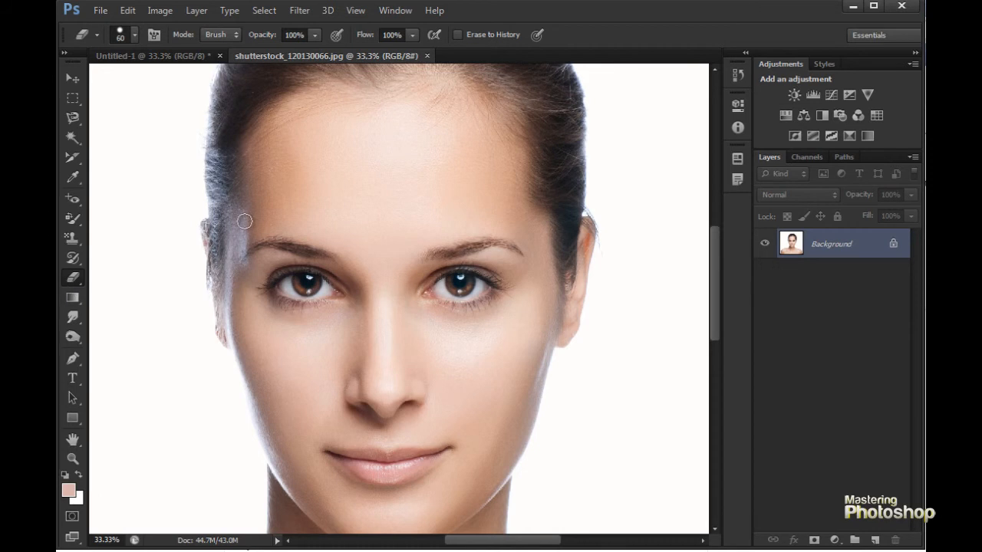
mouse_move(327, 158)
mouse_down()
mouse_move(401, 169)
mouse_move(319, 209)
mouse_move(278, 199)
mouse_move(294, 177)
mouse_move(292, 258)
mouse_move(392, 246)
mouse_move(406, 226)
mouse_move(334, 242)
mouse_move(417, 239)
mouse_move(352, 333)
mouse_move(357, 419)
mouse_up()
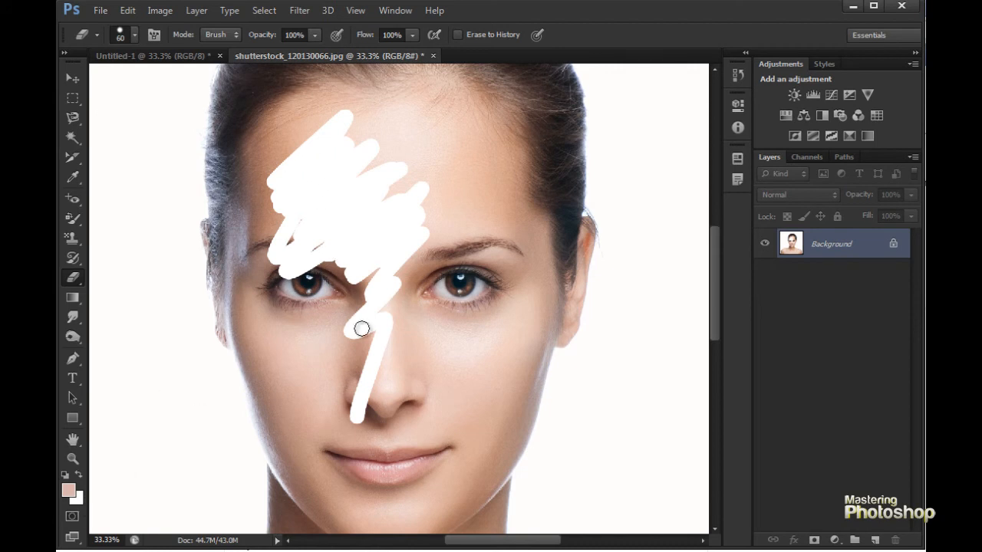
click(77, 499)
key(Escape)
mouse_move(428, 147)
mouse_down()
mouse_move(417, 127)
mouse_move(402, 205)
mouse_move(423, 215)
mouse_move(414, 149)
mouse_move(433, 235)
mouse_up()
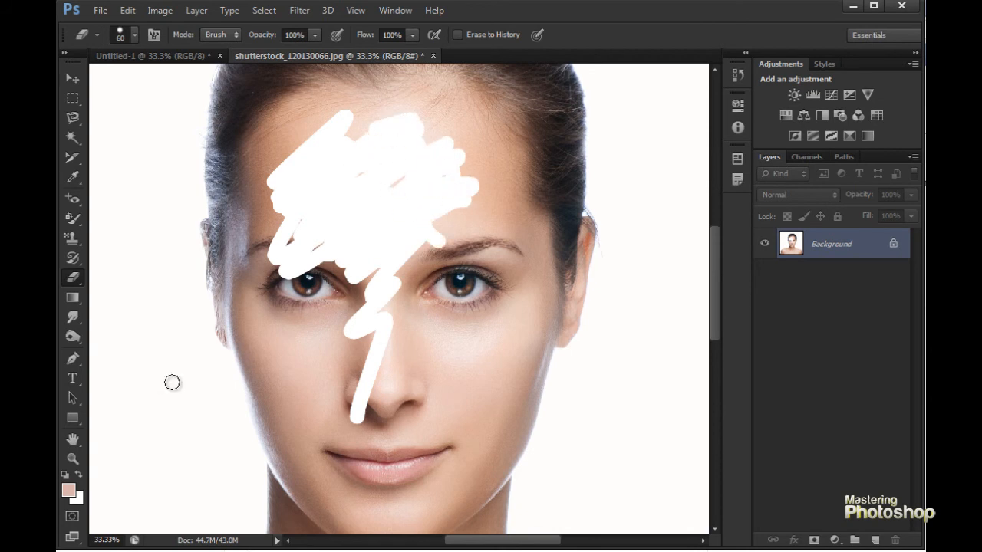
- Set the background colour to red and erase across both eyes, the nose and the upper cheeks
click(78, 502)
click(826, 232)
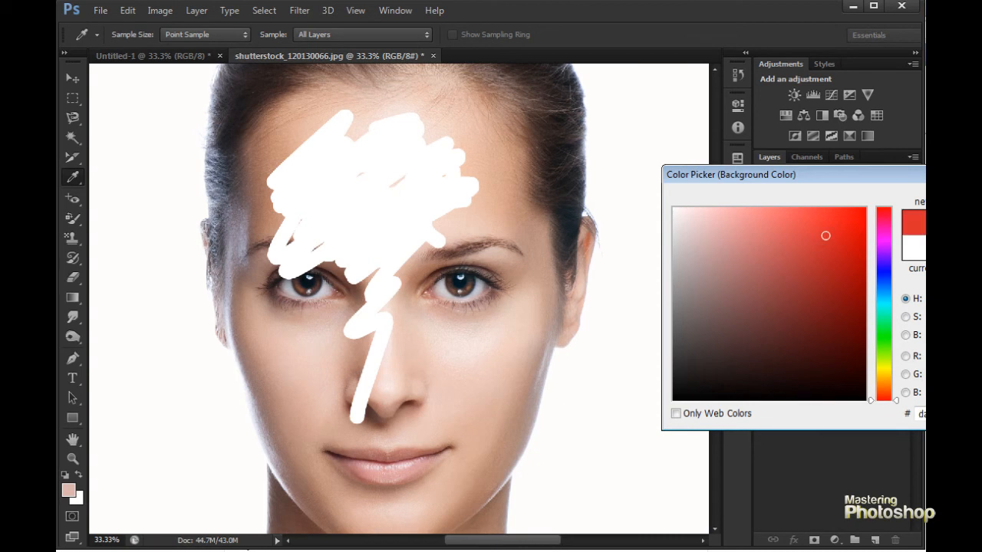
key(Return)
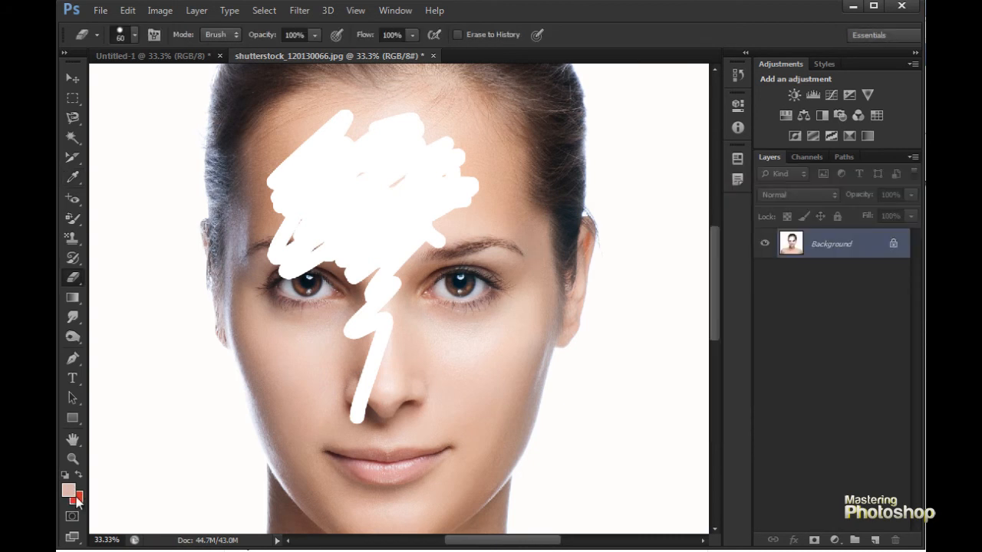
mouse_move(485, 305)
mouse_down()
mouse_move(418, 354)
mouse_move(409, 410)
mouse_move(350, 344)
mouse_move(340, 282)
mouse_move(330, 322)
mouse_move(453, 303)
mouse_move(486, 314)
mouse_up()
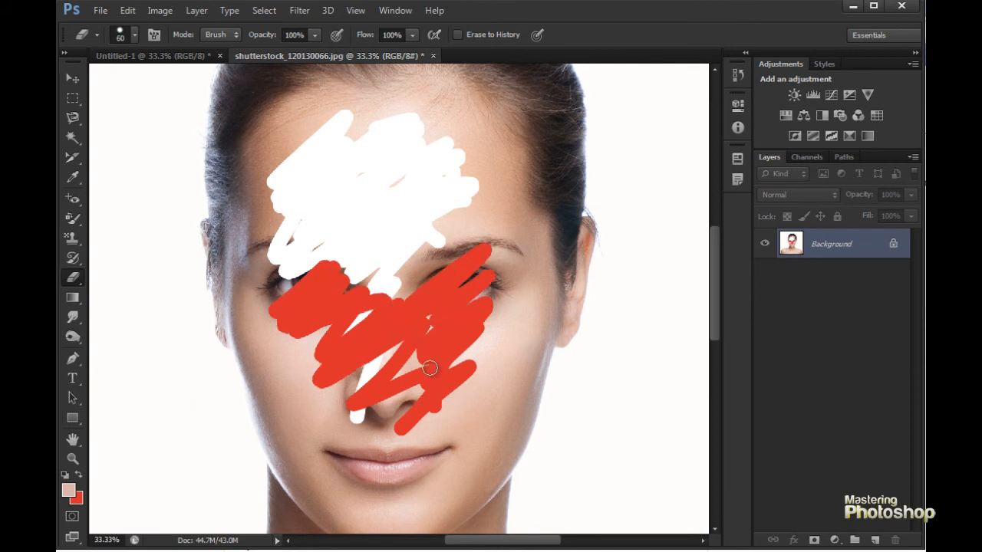
- Convert the Background into a regular layer, and undo that conversion together with the eraser strokes
double_click(846, 248)
key(Return)
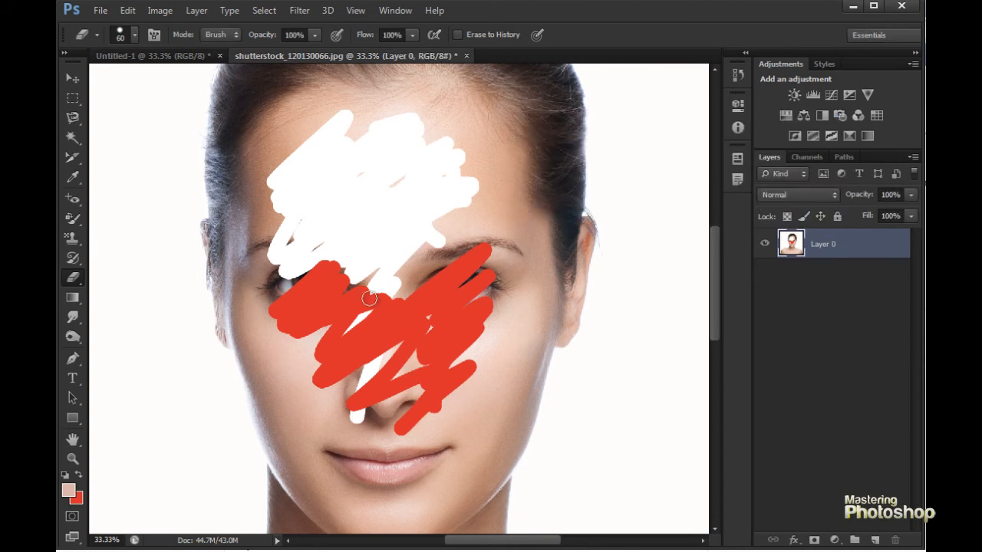
key(ctrl+alt+z)
key(ctrl+alt+z)
key(ctrl+alt+z)
key(ctrl+alt+z)
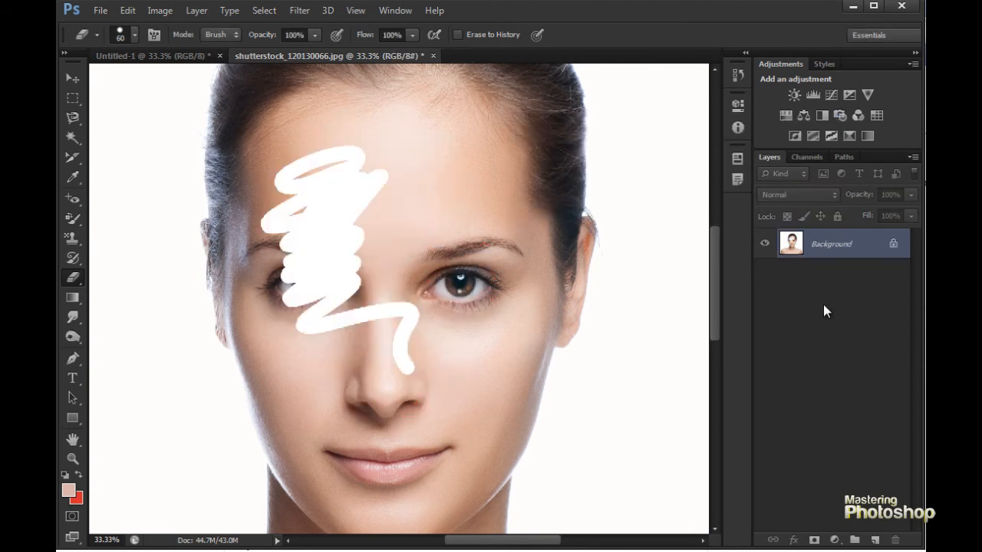
- Convert the Background into a regular layer named Layer 0 and erase the forehead and bridge of the nose to transparency
key(ctrl+alt+z)
double_click(788, 253)
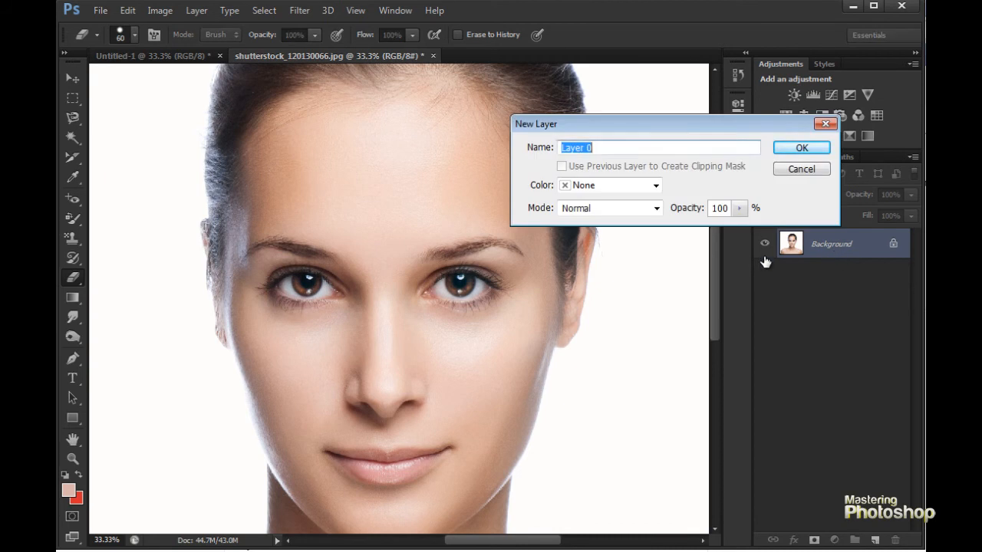
click(794, 153)
mouse_move(394, 227)
mouse_down()
mouse_move(372, 151)
mouse_move(326, 234)
mouse_move(398, 132)
mouse_move(291, 186)
mouse_move(405, 230)
mouse_move(309, 204)
mouse_move(356, 222)
mouse_up()
mouse_move(318, 176)
mouse_down()
mouse_move(442, 153)
mouse_move(438, 226)
mouse_move(503, 313)
mouse_up()
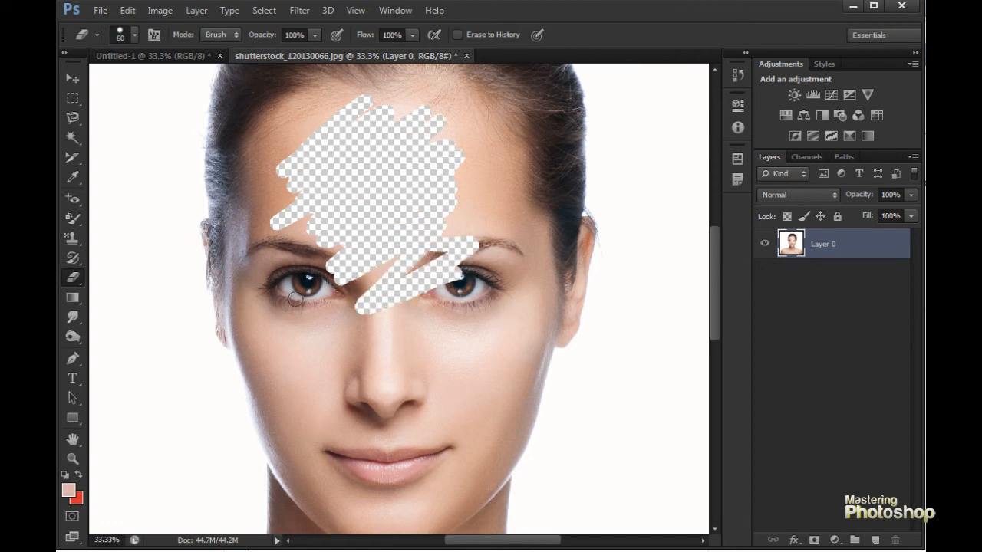
- Use the Background Eraser Tool to remove a strip of the white backdrop along the neck and shoulder on the image's right side
right_click(73, 280)
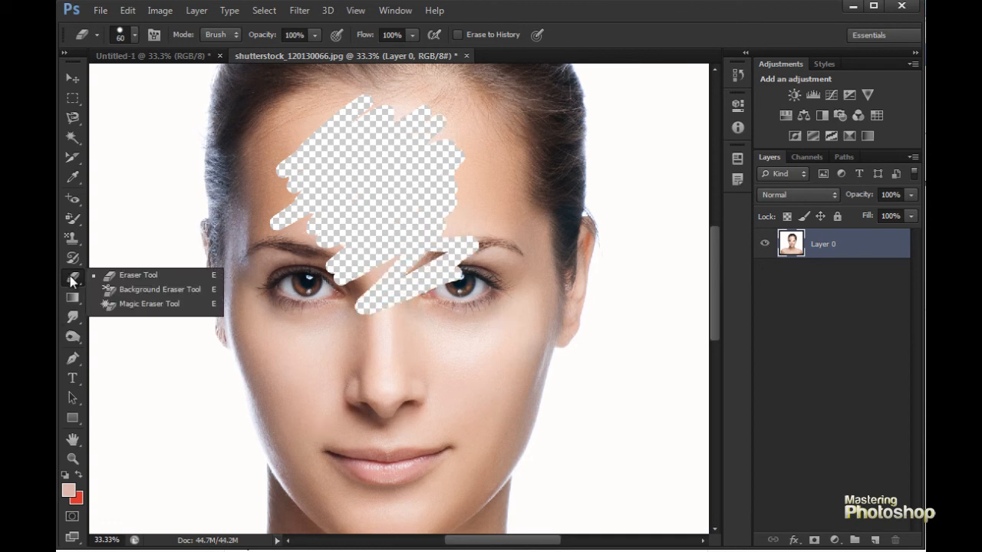
click(136, 290)
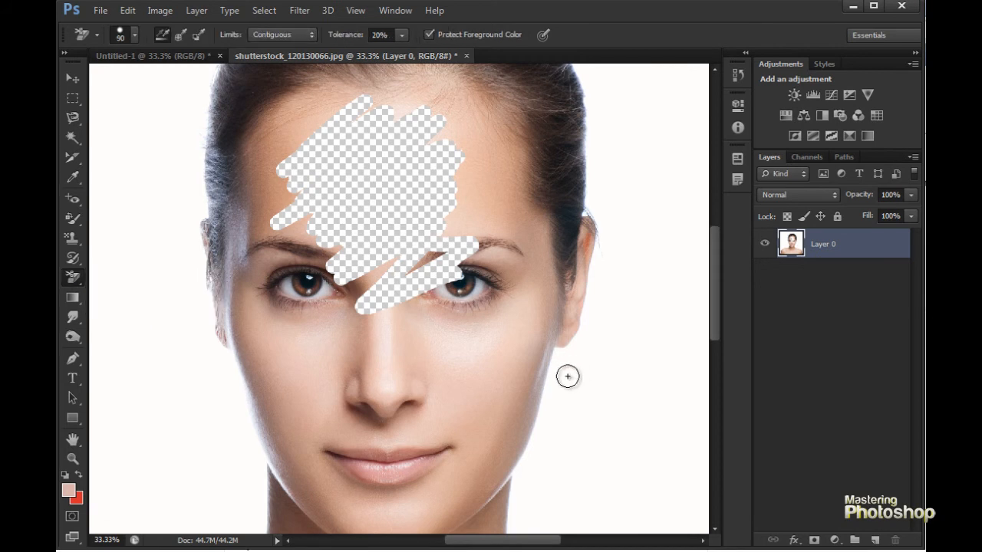
drag(579, 351, 423, 290)
ctrl+click(388, 314)
ctrl+click(323, 264)
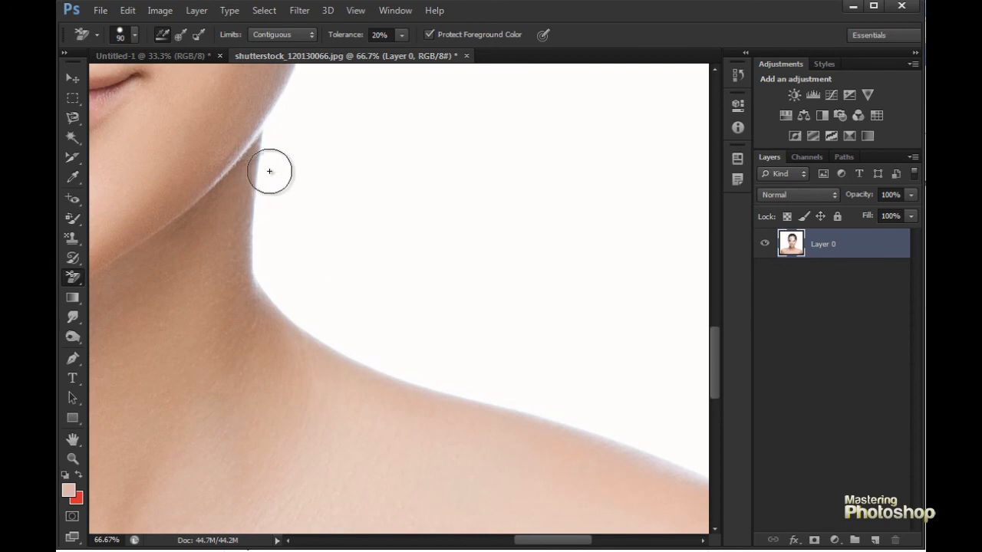
mouse_move(262, 178)
mouse_down()
mouse_move(260, 236)
mouse_move(274, 290)
mouse_move(378, 357)
mouse_move(473, 384)
mouse_move(436, 371)
mouse_move(301, 259)
mouse_move(276, 149)
mouse_up()
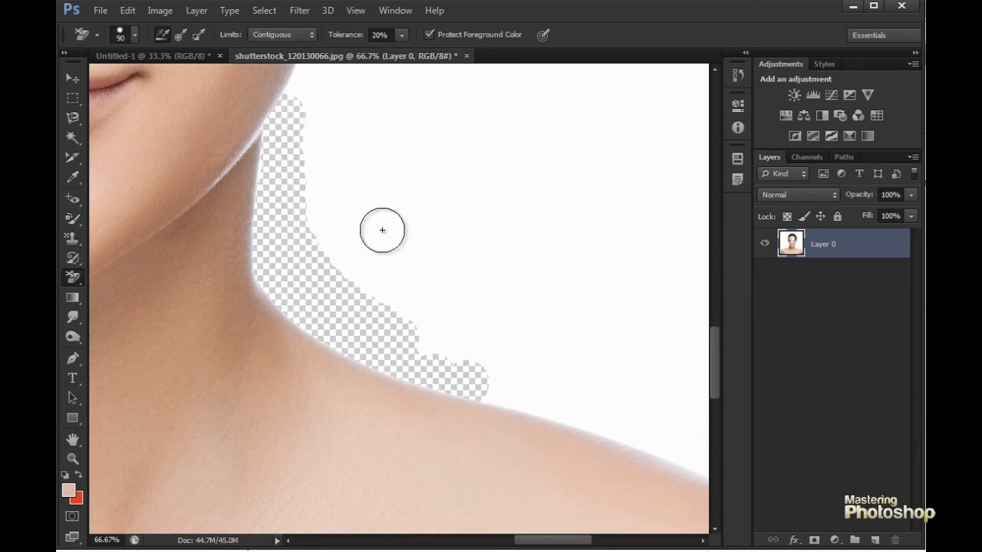
- Switch to the Magic Eraser Tool and erase the white backdrop around the woman to transparency
key(ctrl+minus)
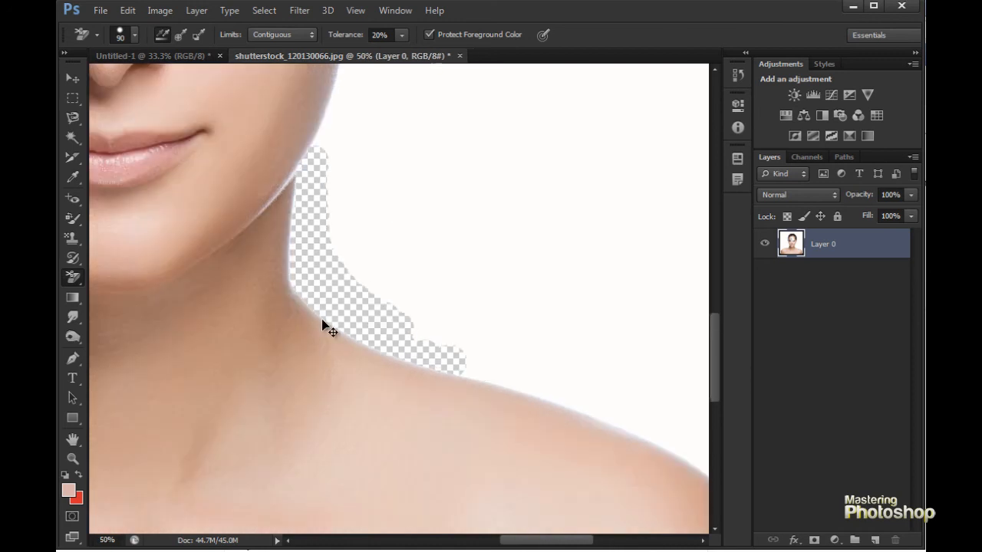
key(ctrl+minus)
key(ctrl+minus)
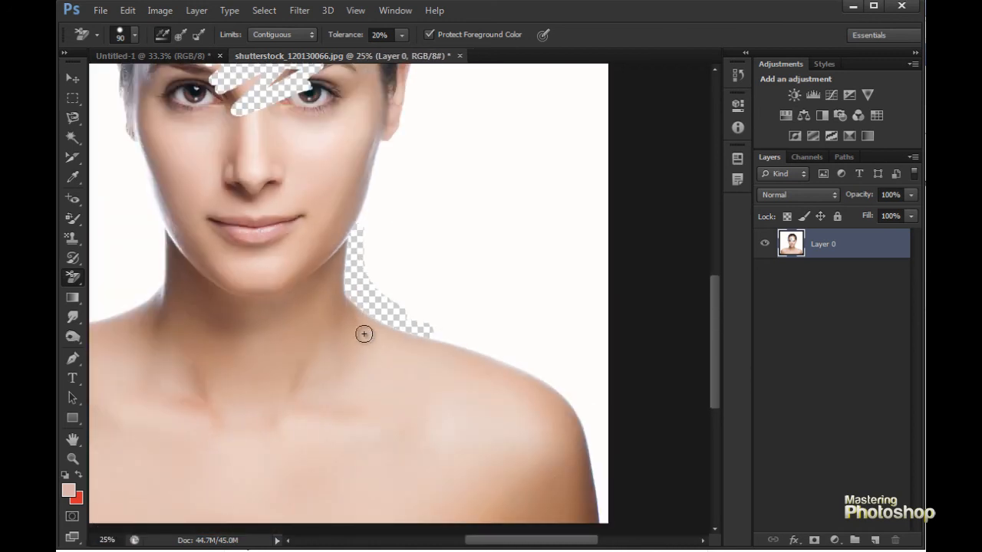
ctrl+click(371, 322)
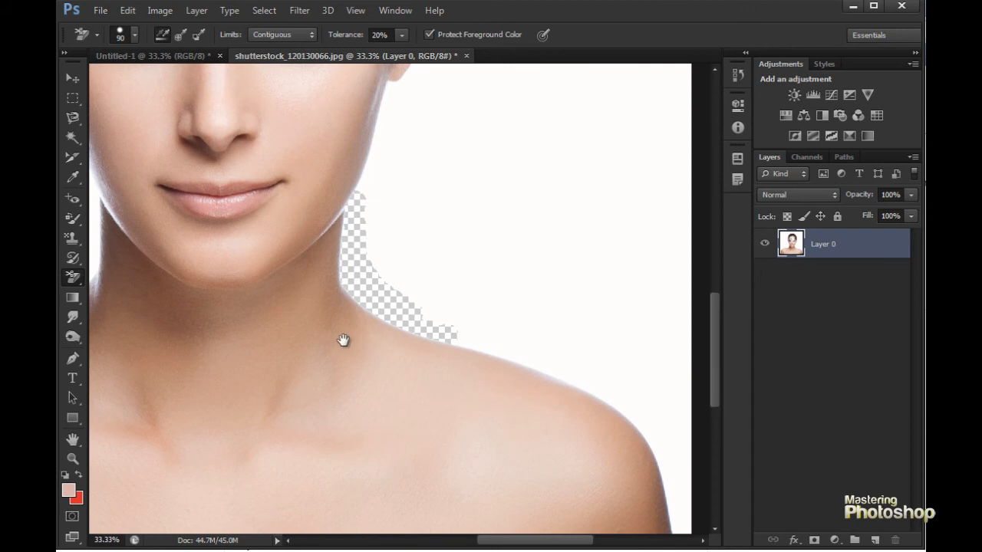
drag(335, 340, 416, 363)
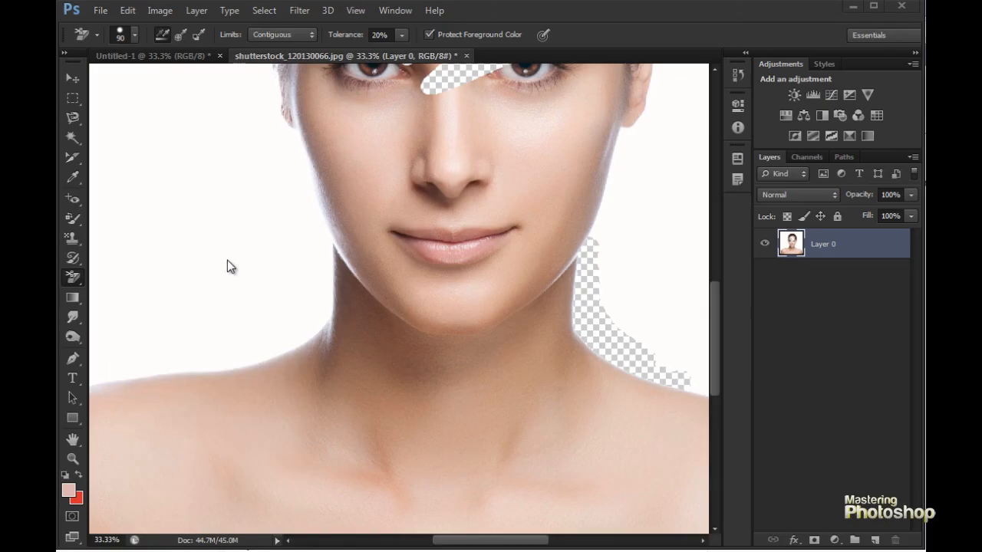
right_click(74, 281)
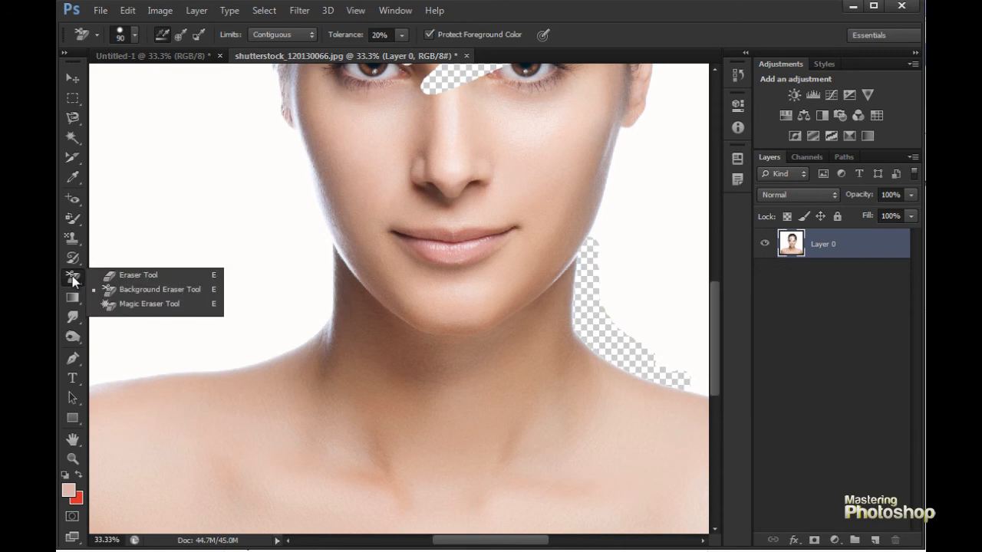
click(128, 306)
click(343, 355)
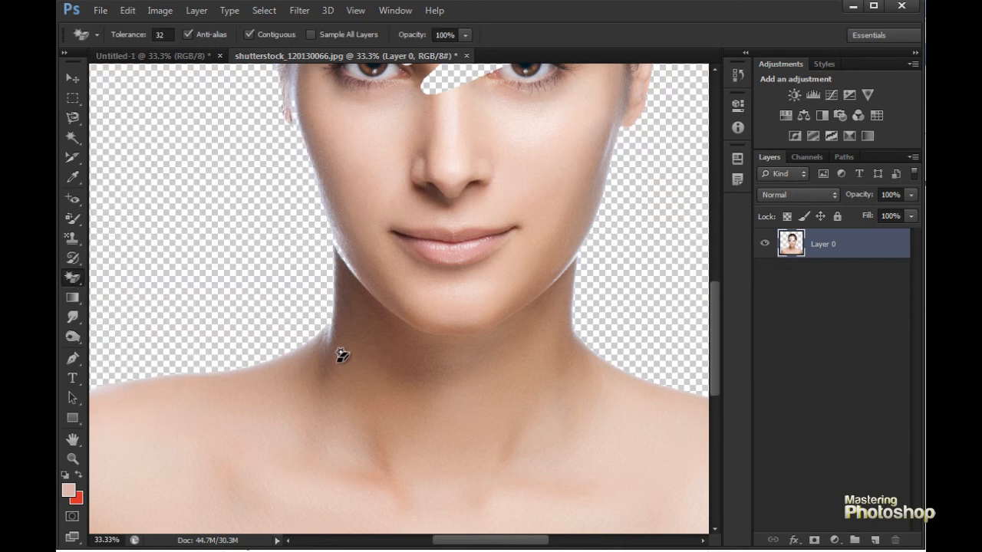
- Toggle the Magic Eraser result off and on with undo and redo to compare the whole image before and after
key(ctrl+minus)
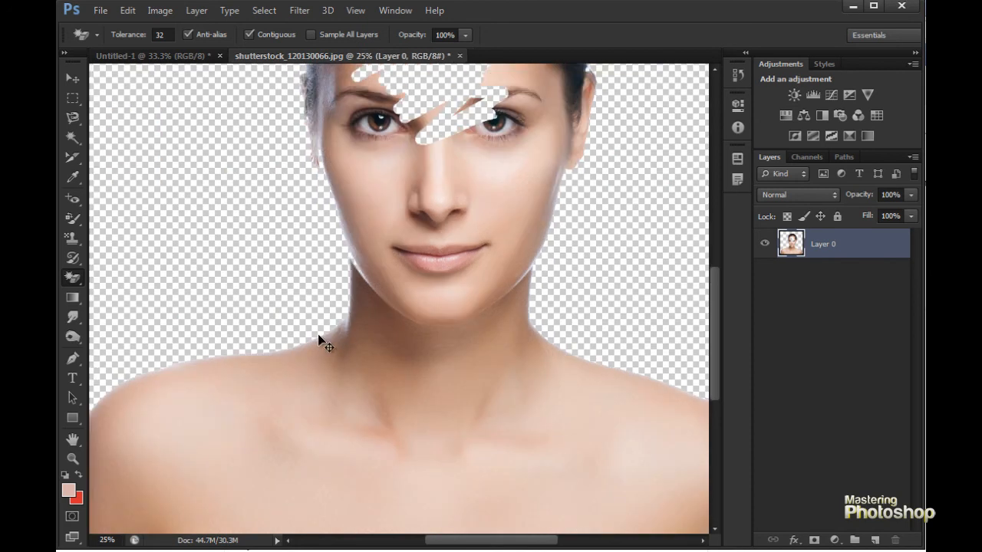
key(ctrl+minus)
key(ctrl+z)
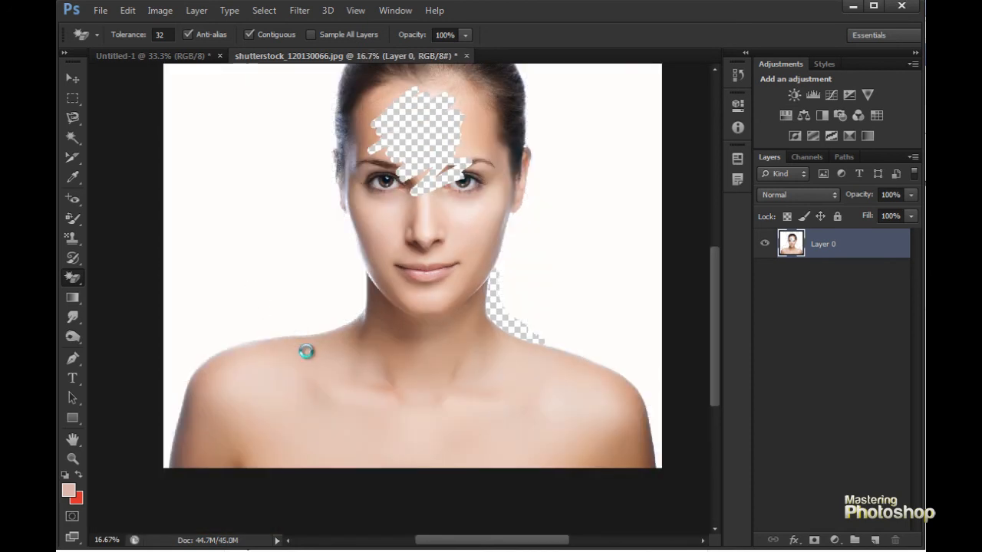
key(ctrl+z)
key(ctrl+z)
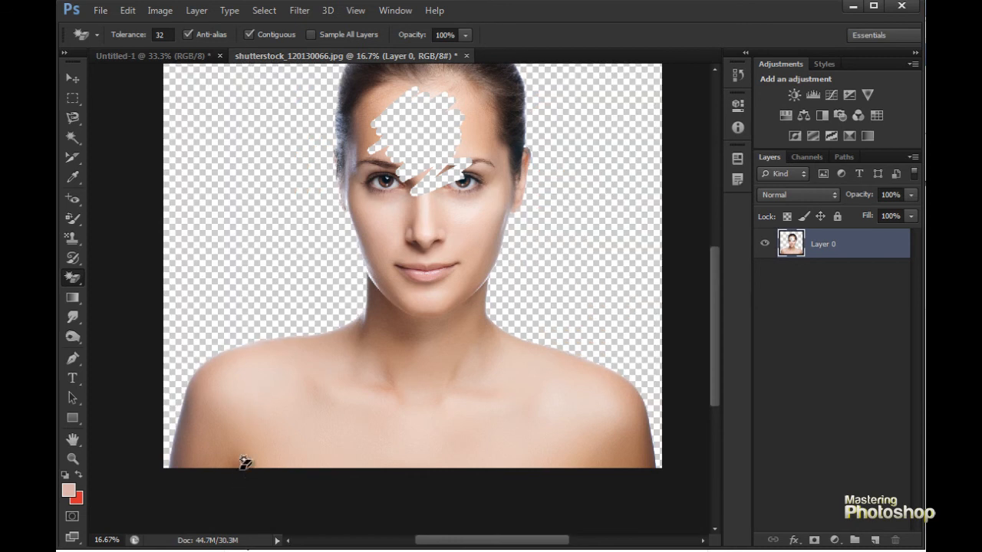
key(ctrl+z)
- Apply a Blue, Red, Yellow linear gradient with the Gradient Tool across the portrait layer, and undo it
click(71, 305)
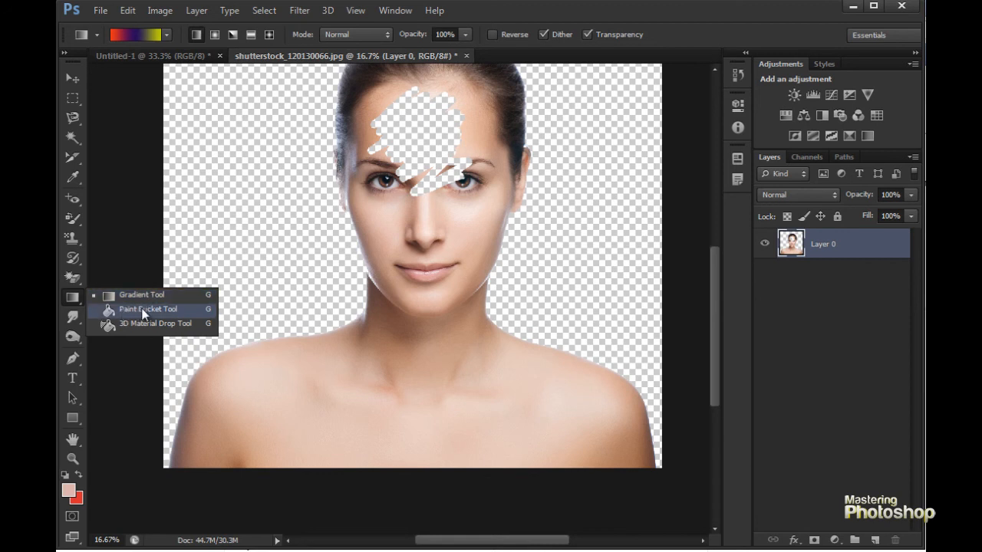
click(131, 295)
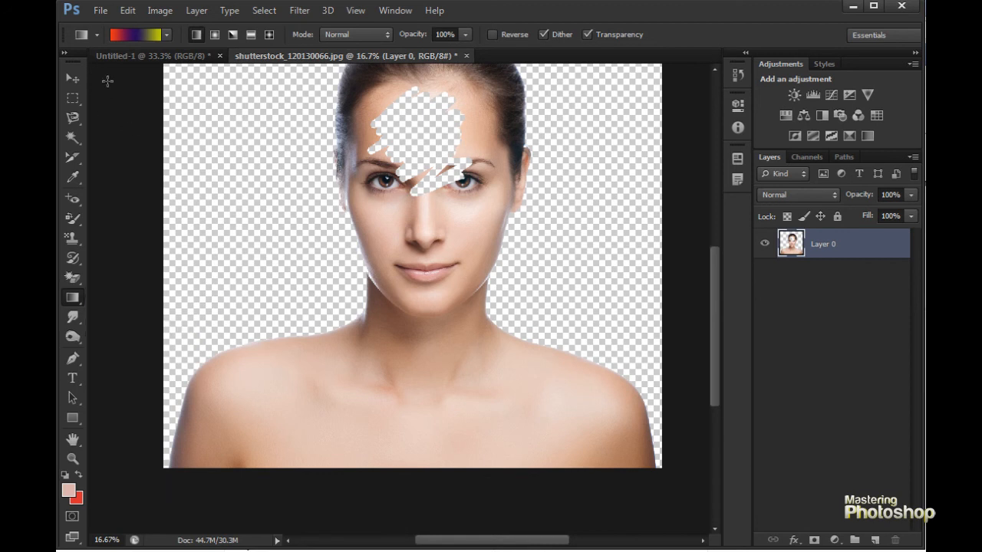
click(133, 34)
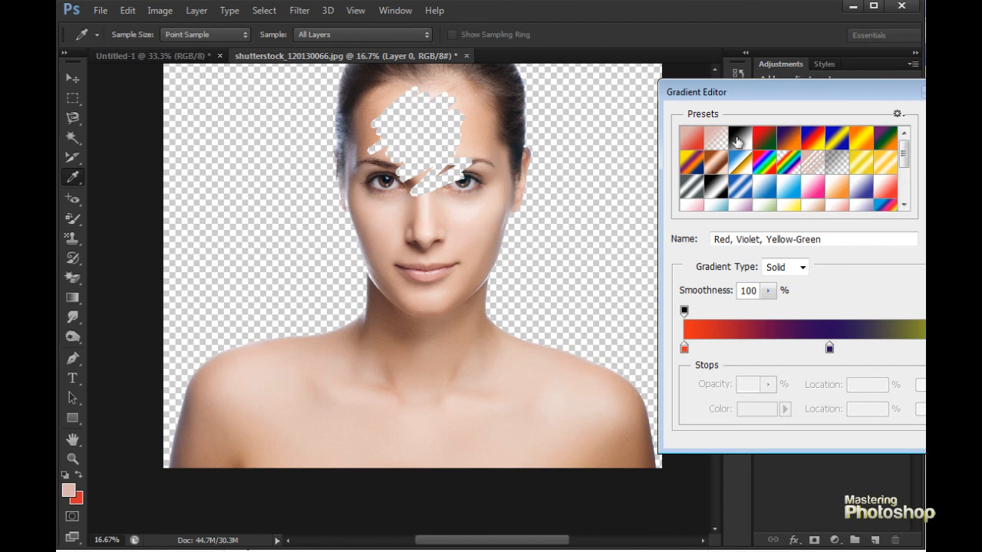
click(739, 138)
click(811, 135)
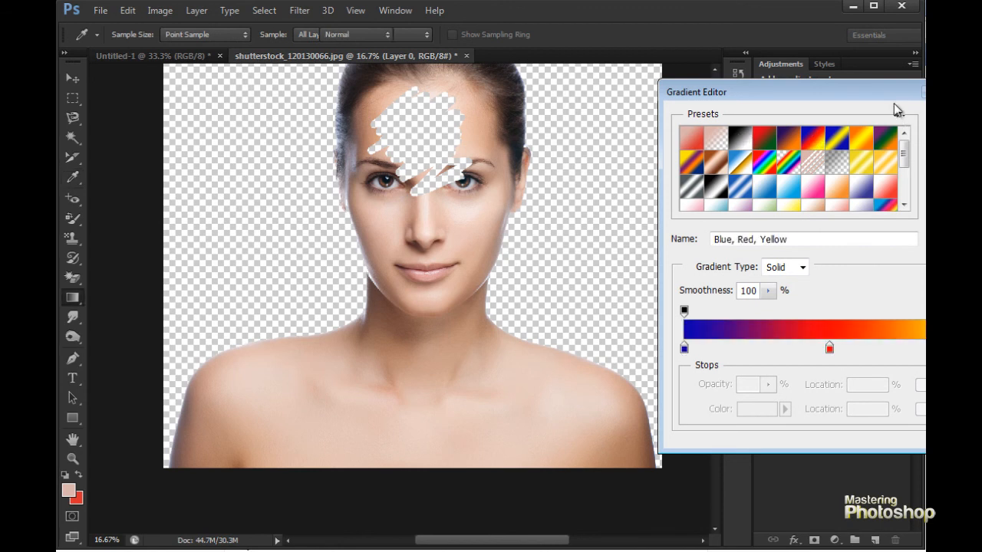
click(937, 115)
drag(186, 299, 585, 232)
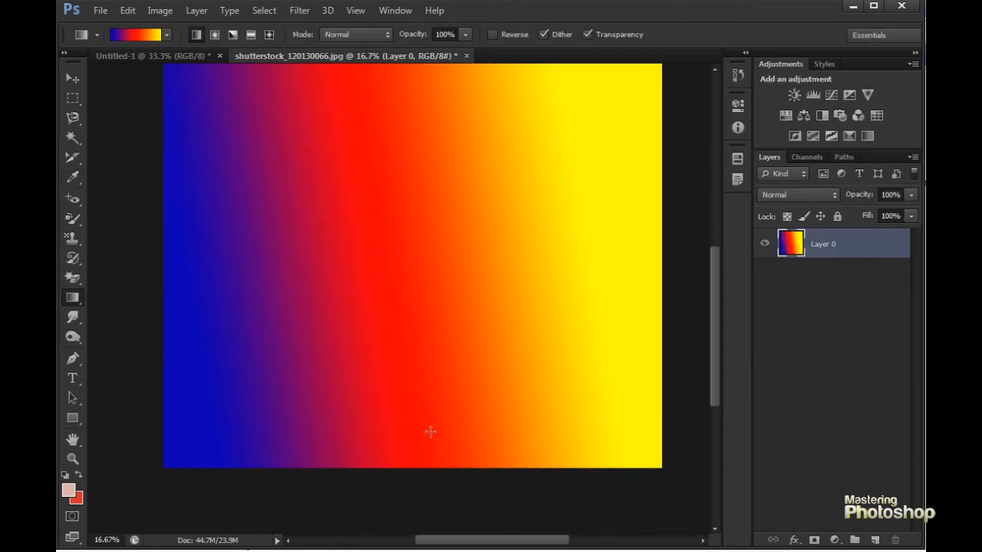
key(ctrl+z)
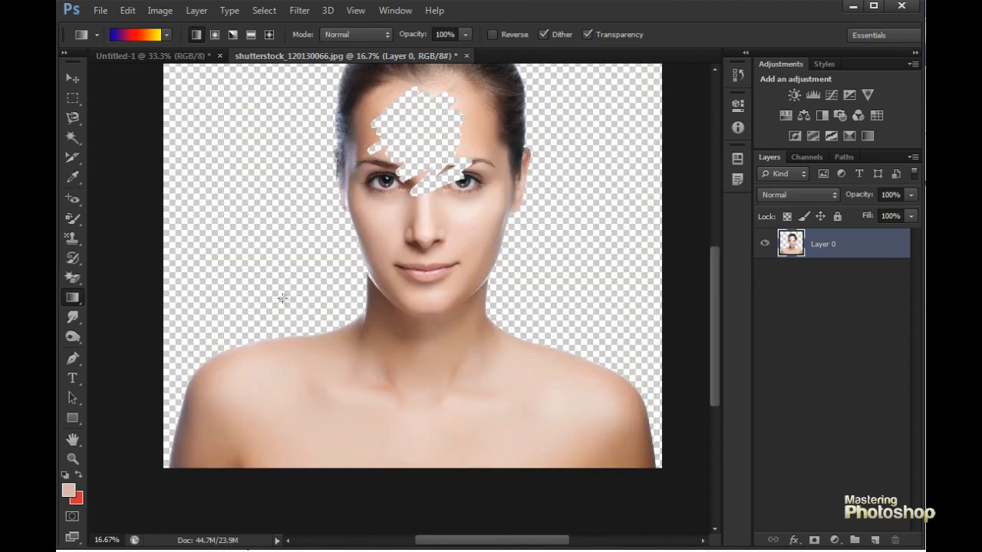
- Select the Paint Bucket Tool, fill the transparent backdrop with the light pink foreground colour, and undo the fill
click(71, 299)
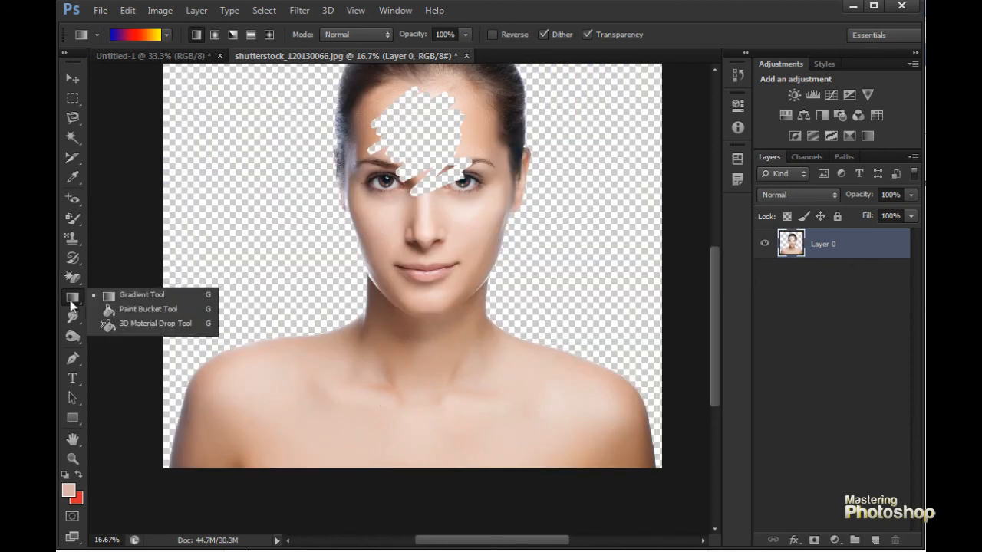
click(143, 311)
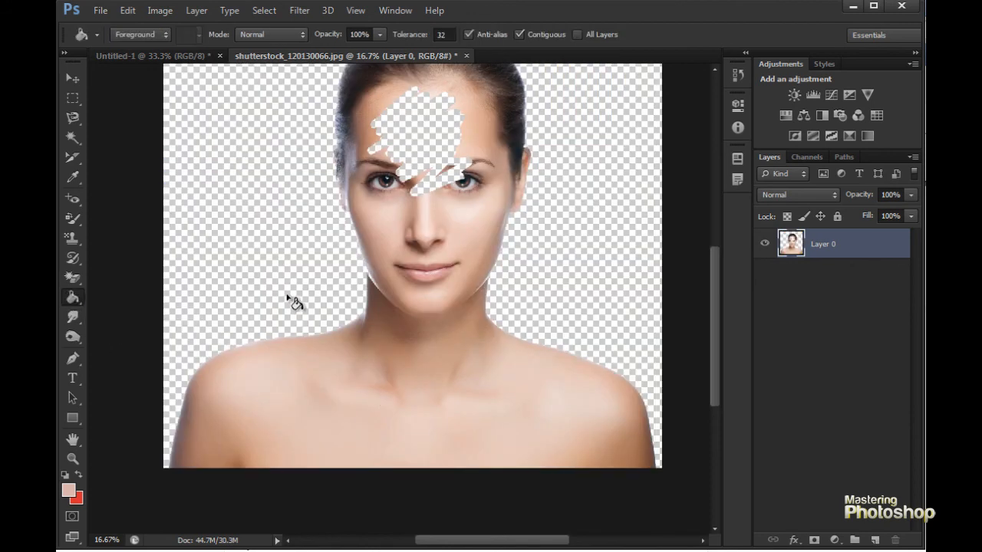
click(261, 291)
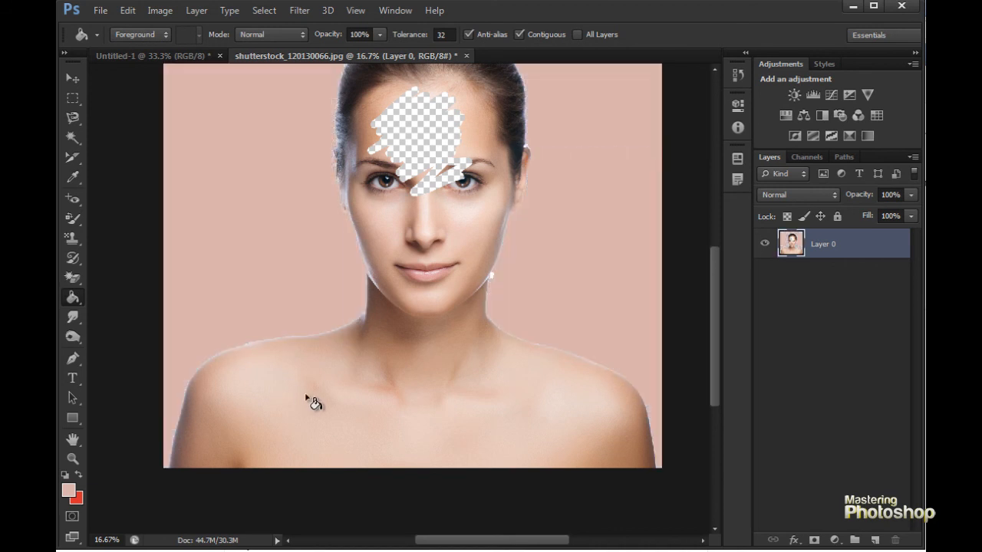
key(ctrl+z)
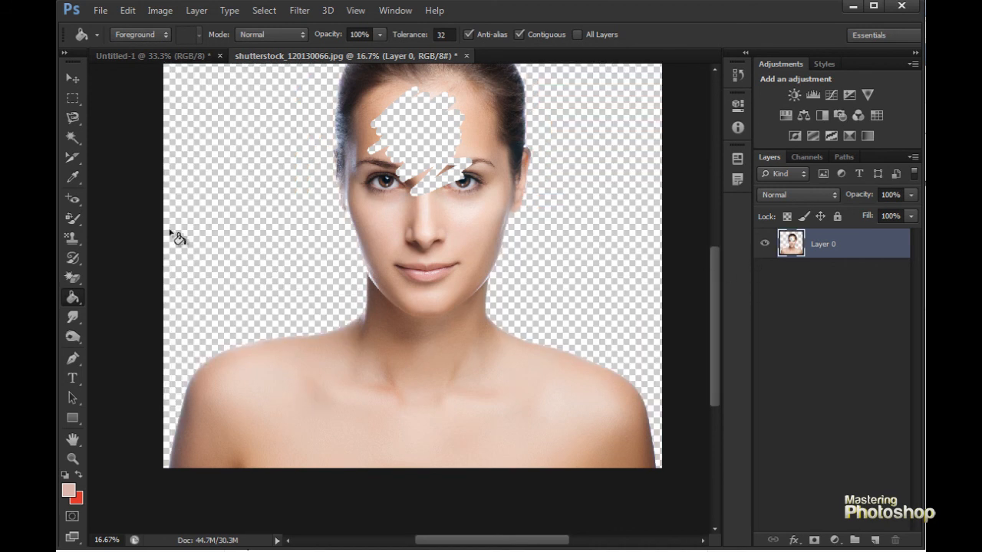
- Set the foreground colour to teal and fill the transparent backdrop around the woman with it
click(66, 489)
drag(880, 289, 882, 309)
click(851, 262)
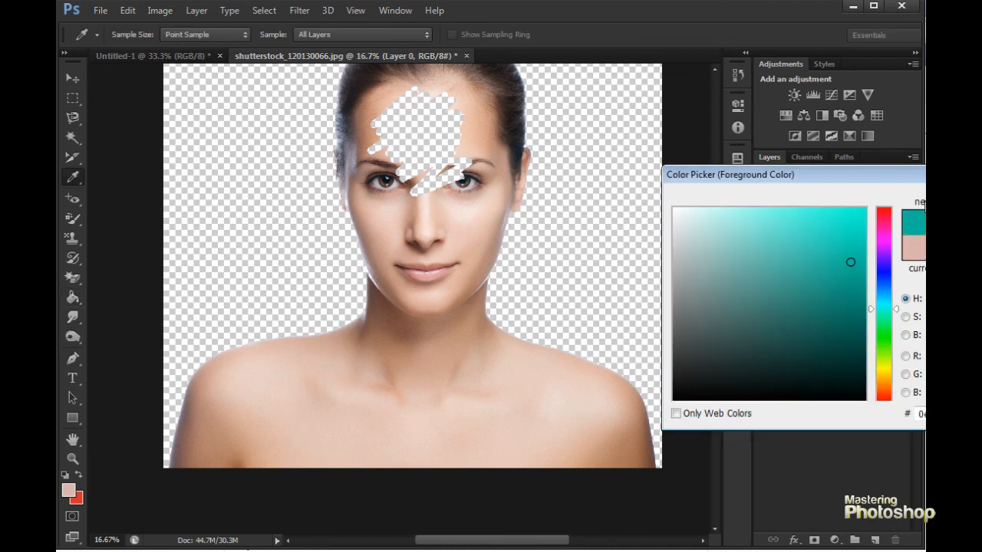
key(Return)
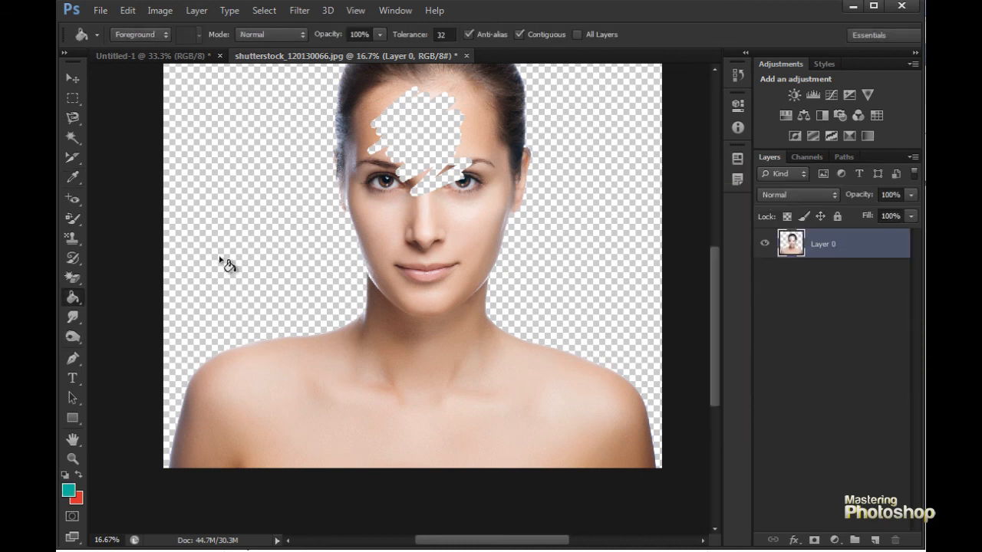
click(242, 230)
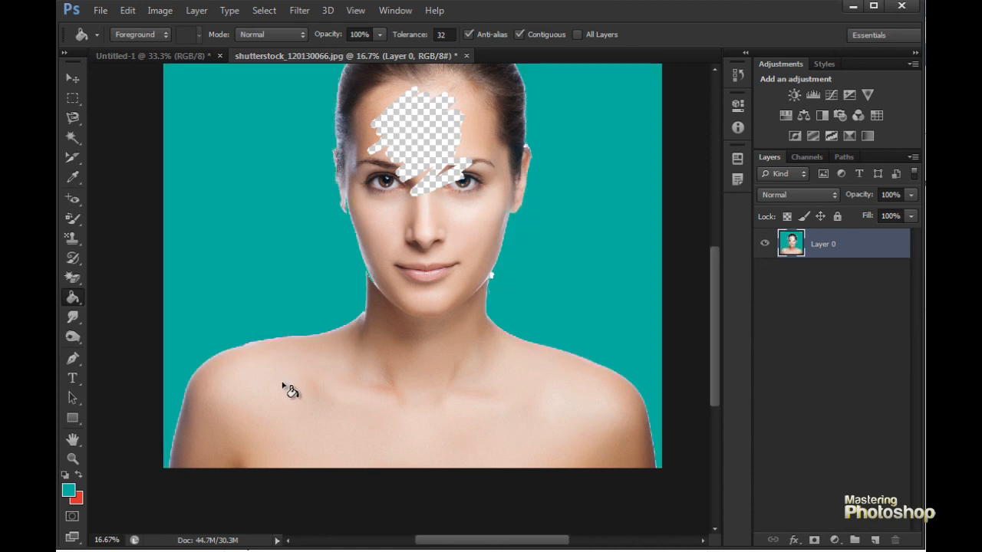